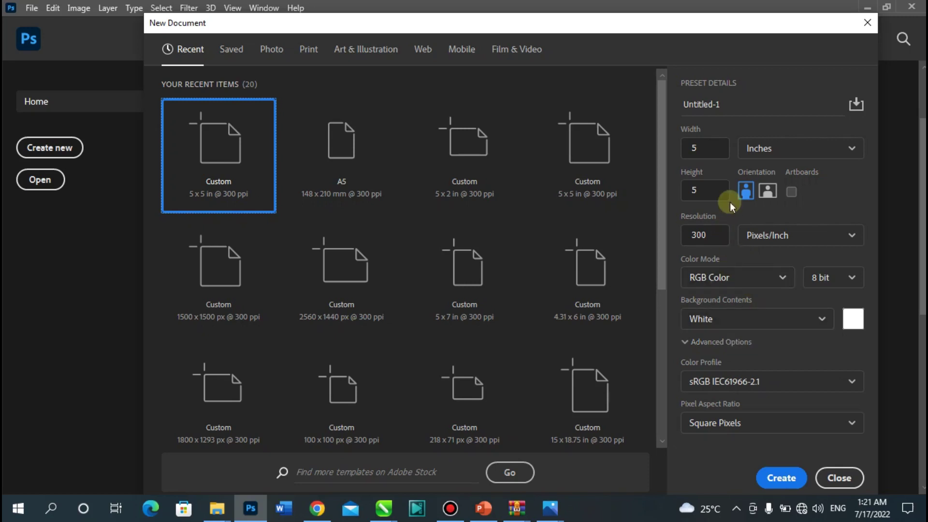
Step: Create a new 1500 x 1500 pixel document at 300 pixels/inch in RGB Color with a white background
left_click(759, 155)
left_click(774, 174)
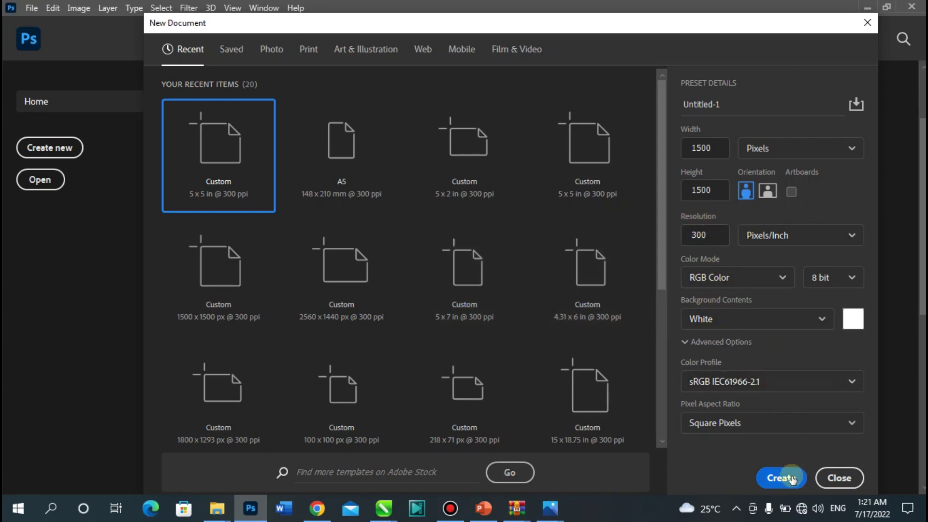
left_click(777, 470)
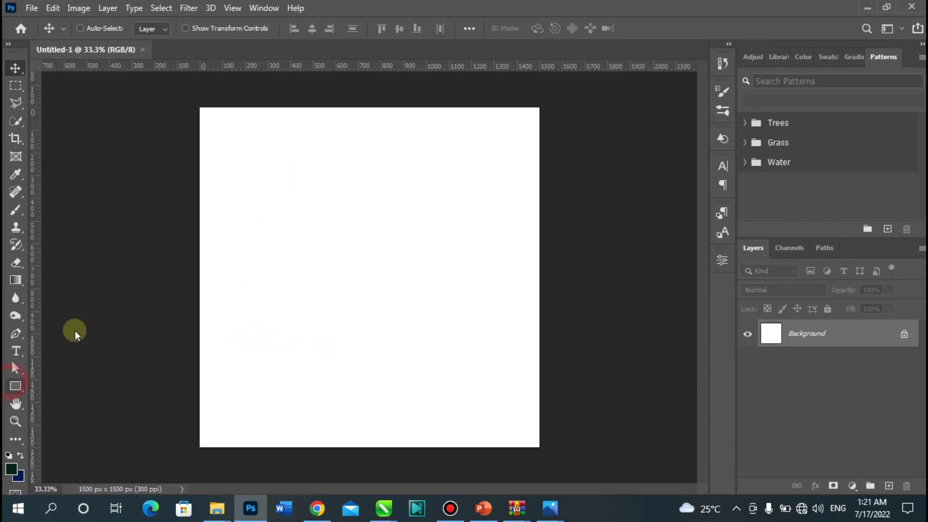
Step: Draw a rectangle shape about 1524 x 1536 px covering the whole canvas
left_click_drag(197, 105, 540, 450)
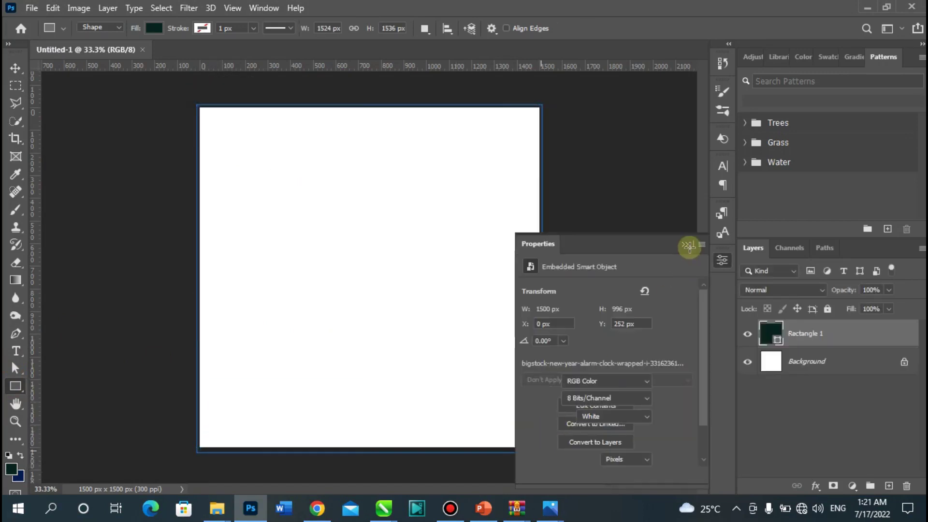
left_click(688, 245)
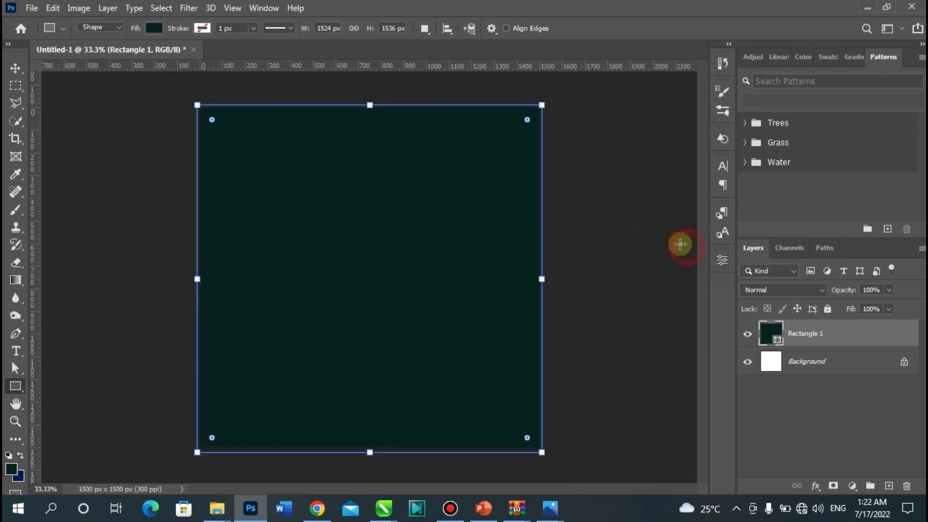
left_click(15, 67)
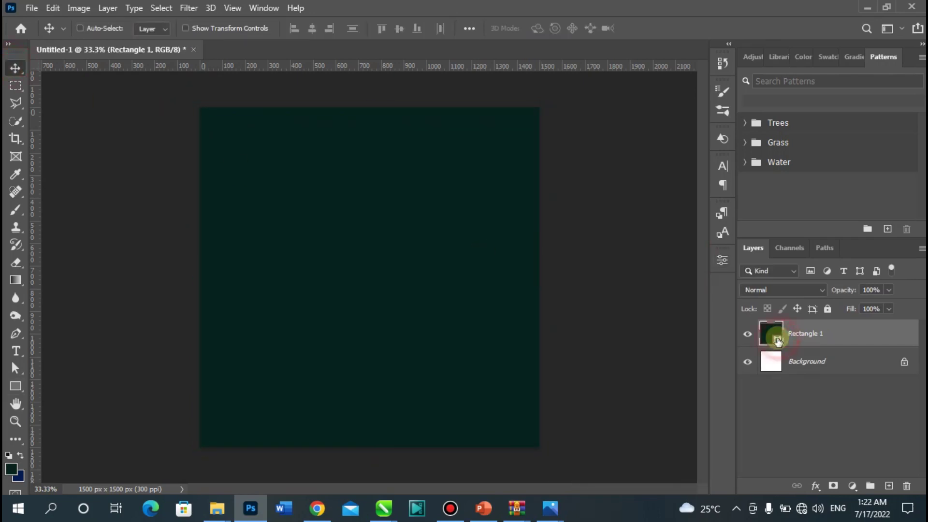
Step: Change the fill of the canvas-covering rectangle to a dark navy blue
double_click(776, 338)
left_click_drag(771, 300, 758, 264)
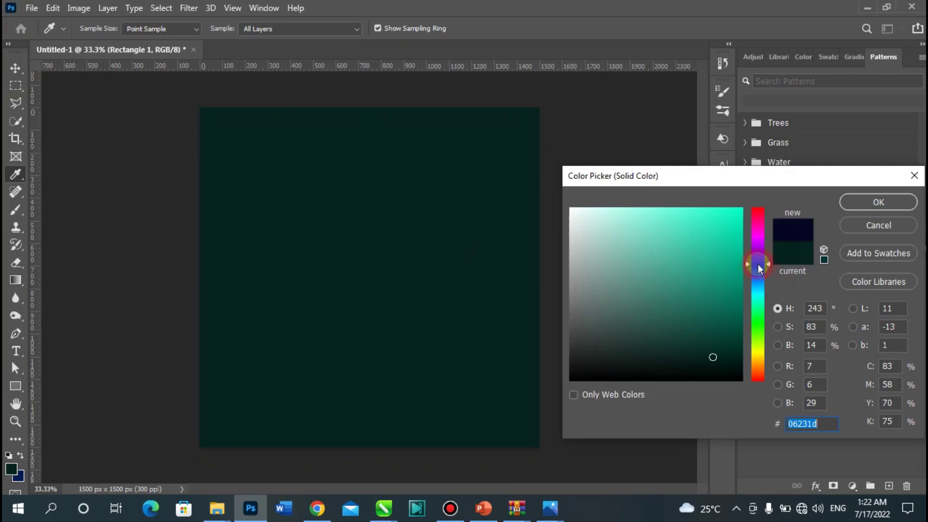
left_click(732, 285)
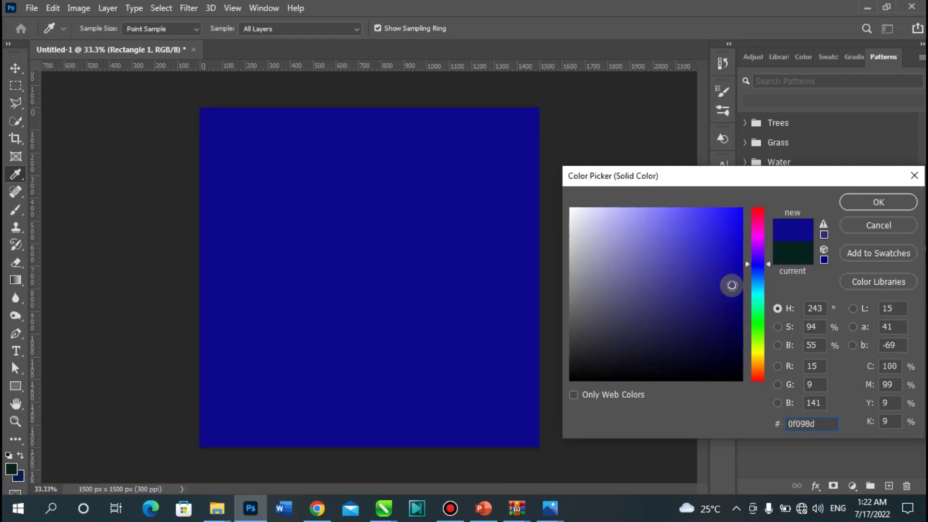
left_click_drag(732, 285, 742, 290)
left_click(739, 301)
left_click(854, 202)
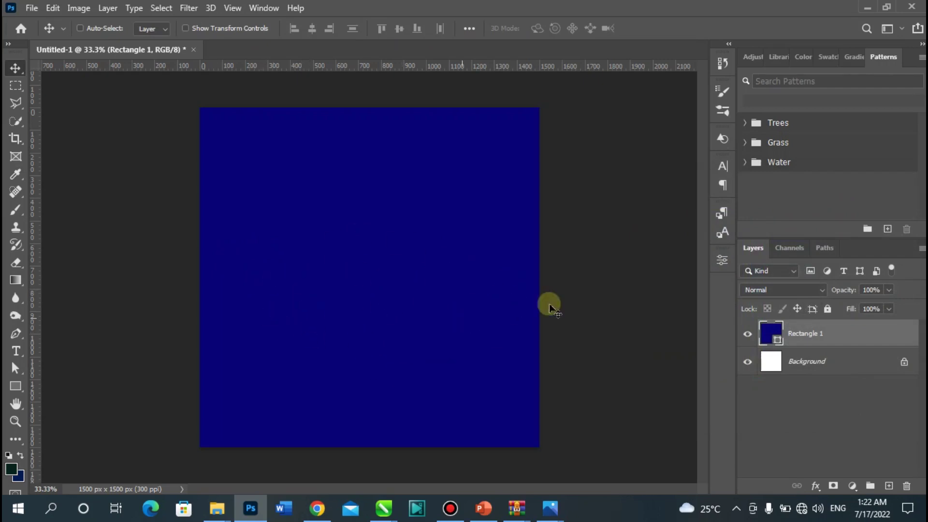
Step: Place the LOGO image from the YOUTUBE 2' folder, scale it down and position it near the canvas's upper edge
mouse_move(217, 507)
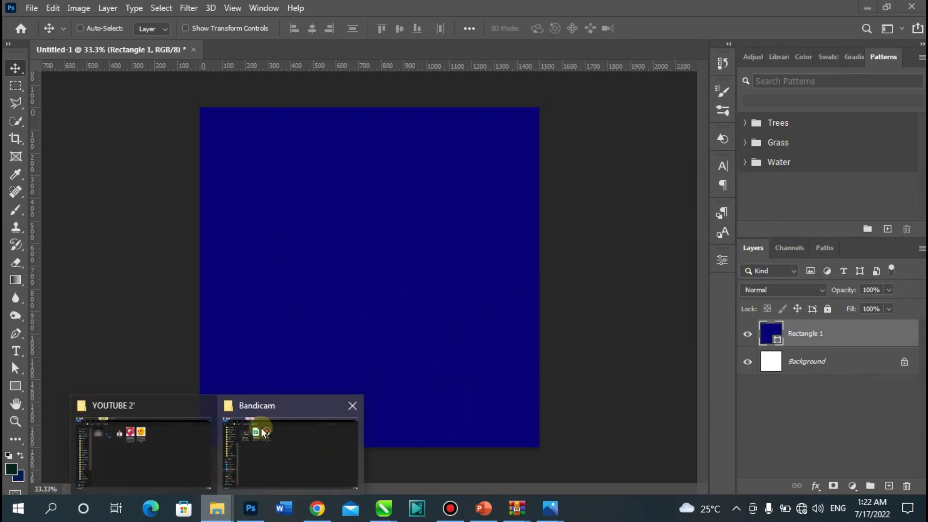
left_click(208, 438)
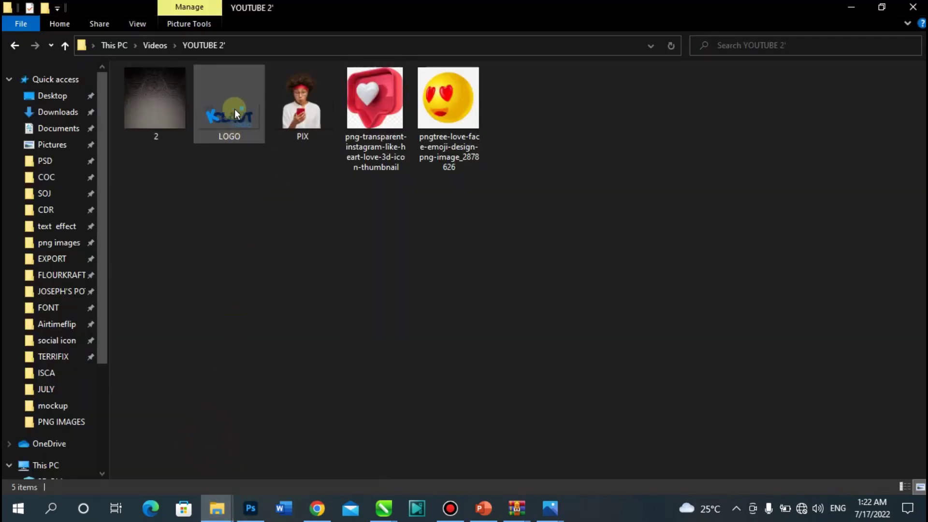
left_click_drag(227, 109, 372, 215)
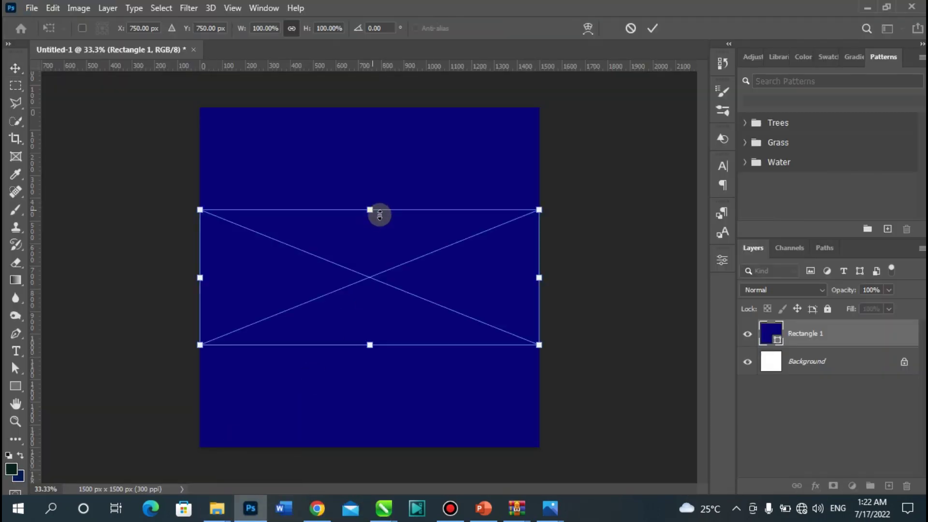
left_click_drag(371, 347, 366, 269)
double_click(362, 250)
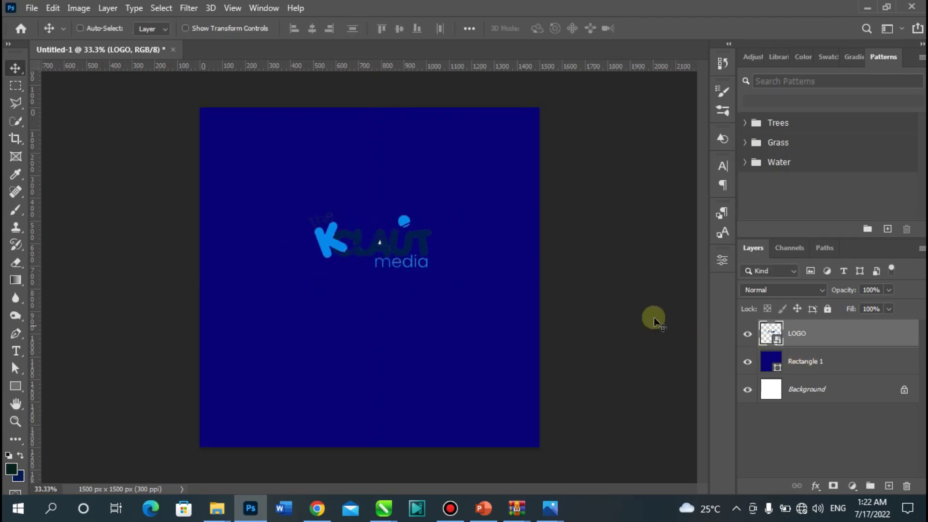
left_click_drag(393, 246, 380, 162)
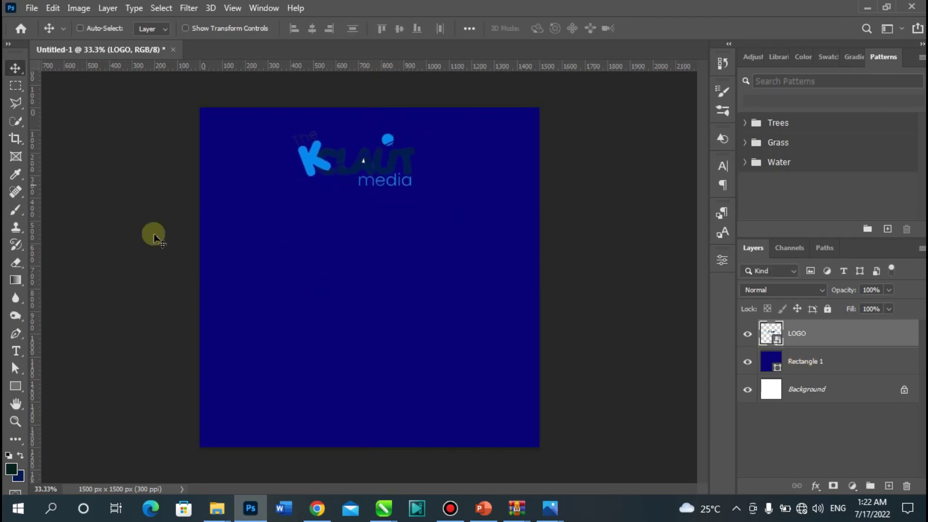
Step: Draw a small rectangle over the logo and move its layer below the LOGO layer
left_click(16, 384)
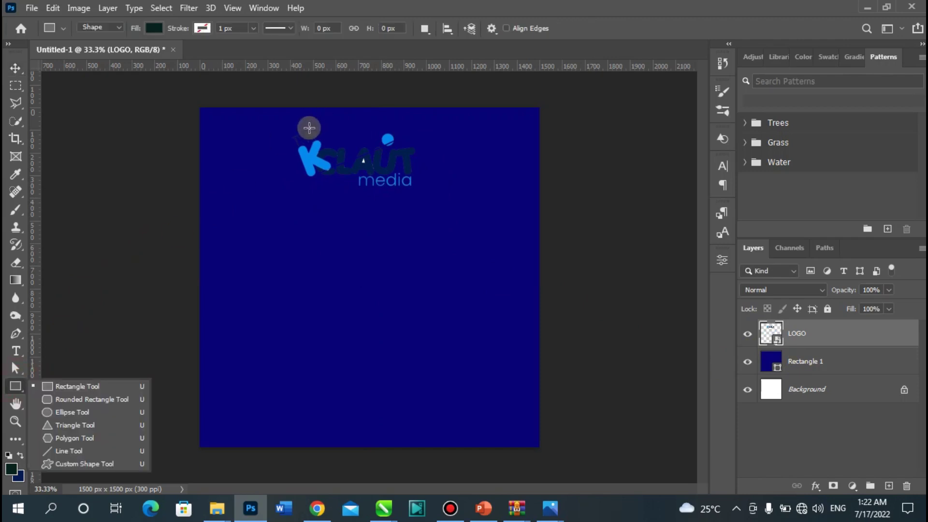
left_click_drag(304, 129, 421, 180)
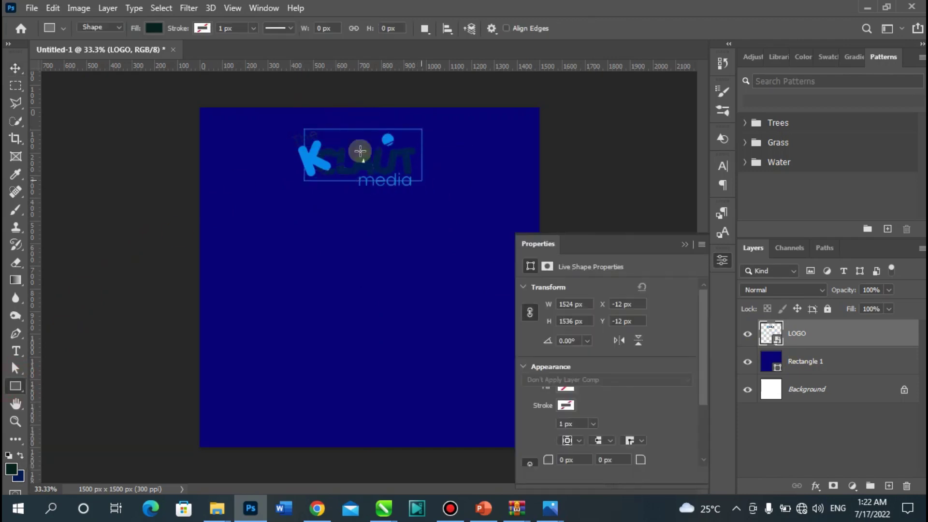
left_click(688, 246)
left_click_drag(803, 336, 784, 363)
Step: Set the fill of the rectangle behind the logo to white (ffffff)
double_click(779, 368)
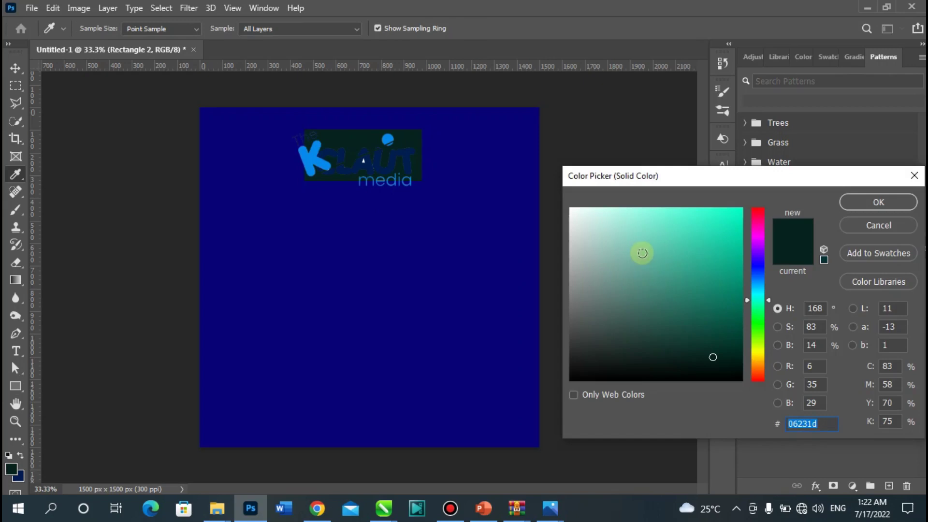
left_click_drag(633, 249, 560, 201)
left_click(856, 202)
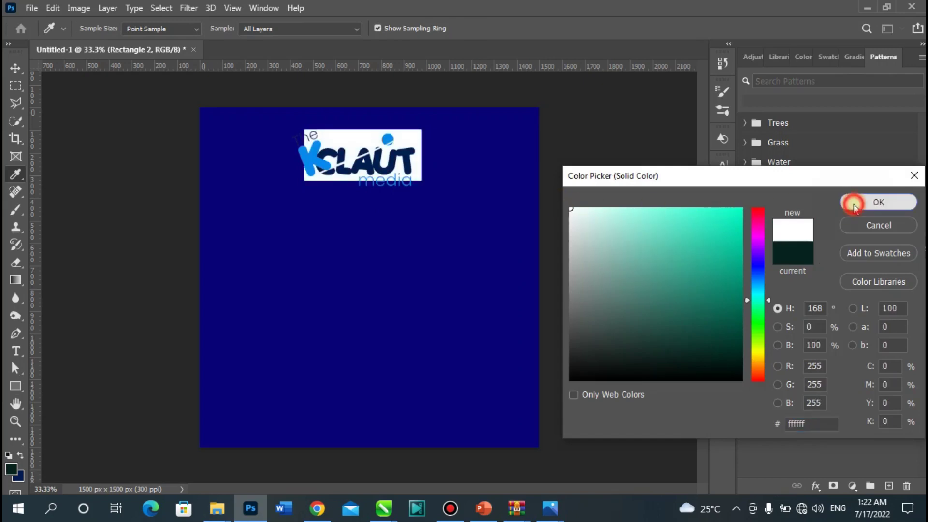
left_click(22, 66)
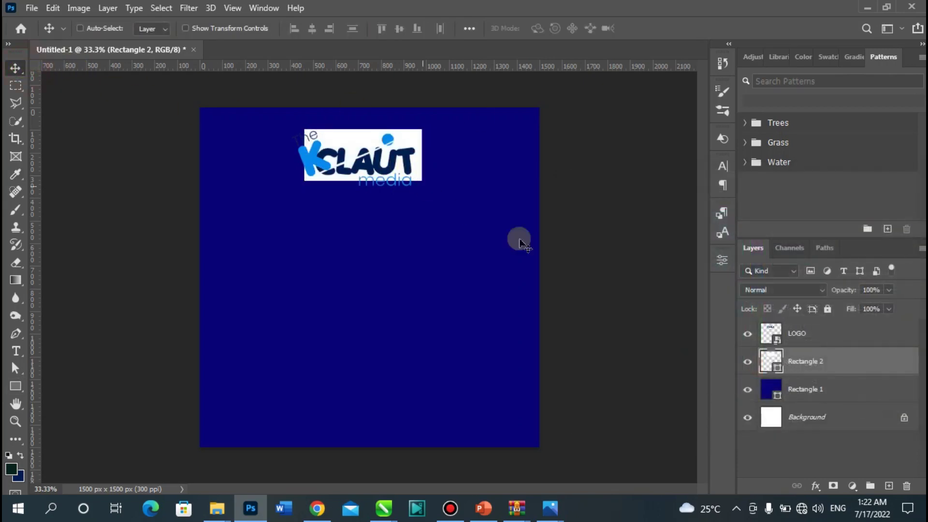
Step: Scale down the logo and position it so it fits inside the white rectangle
left_click(817, 336)
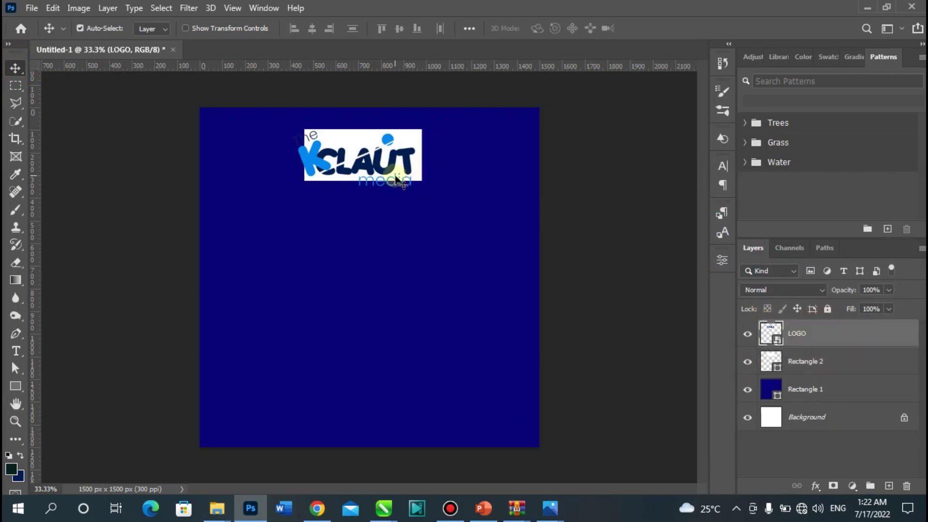
key("ctrl+t")
left_click_drag(430, 189, 377, 179)
left_click_drag(363, 151, 386, 150)
key("Return")
Step: Round all four corners of the white rectangle behind the logo to 36 px
left_click(409, 160, "ctrl")
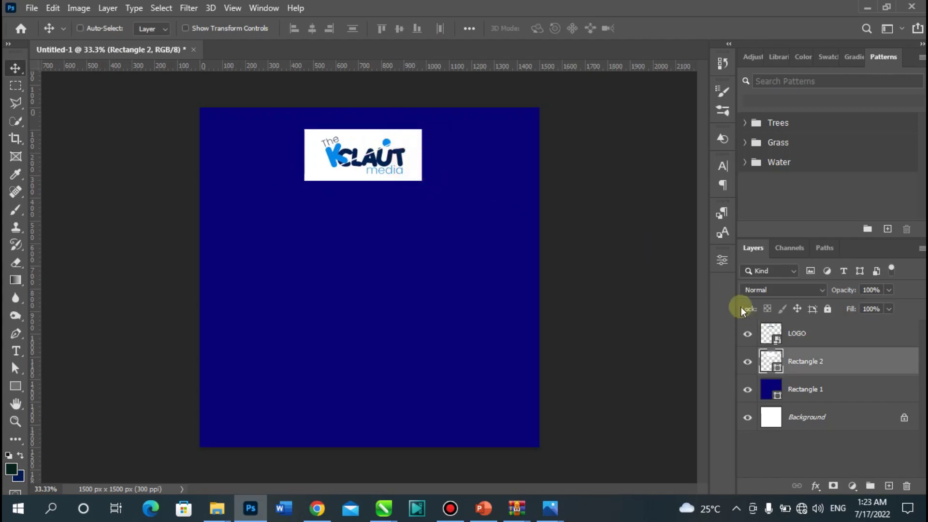
left_click(724, 260)
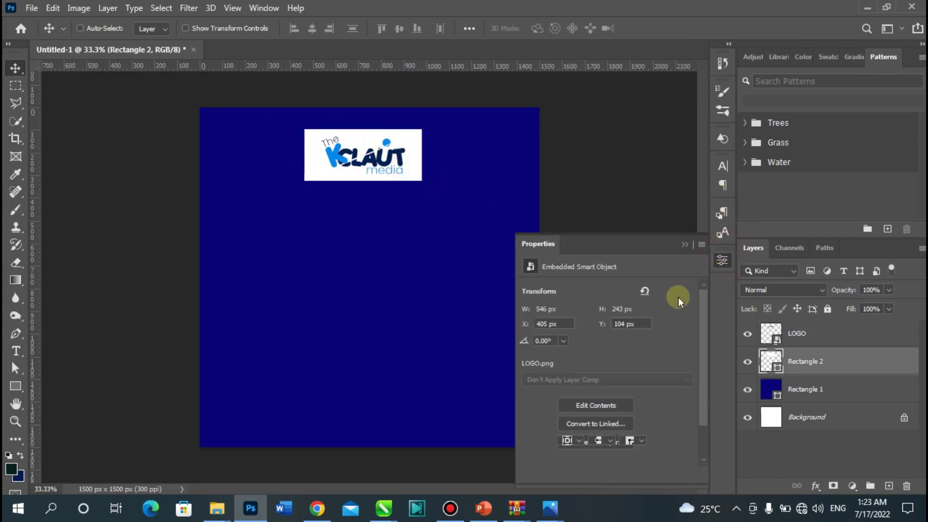
scroll(662, 399, "down", 2)
scroll(657, 406, "down", 1)
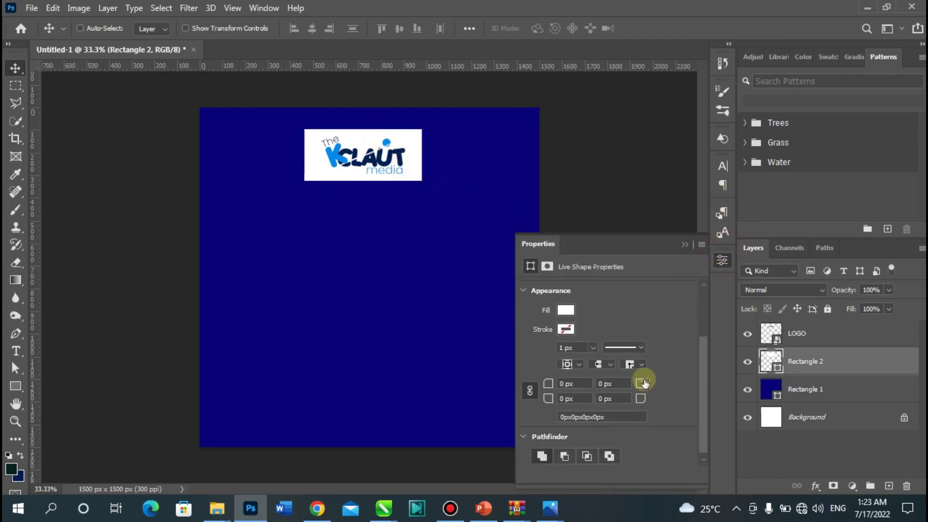
left_click_drag(641, 384, 666, 393)
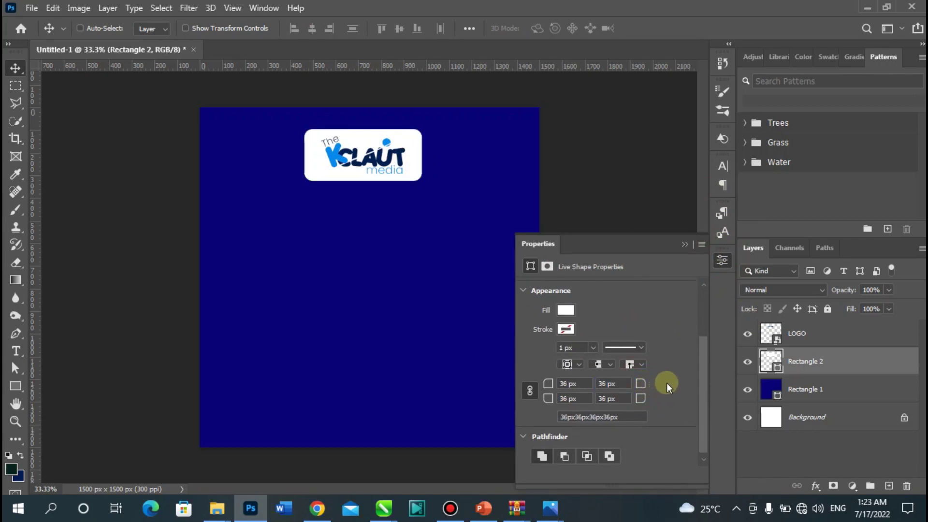
left_click(686, 245)
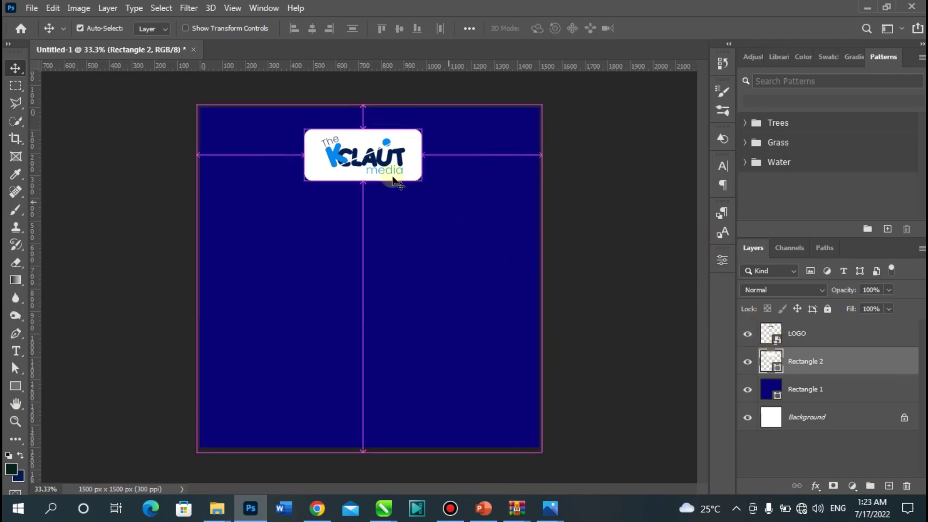
Step: Narrow the white rectangle from its left edge and center it horizontally on the logo
key("ctrl+t")
left_click_drag(305, 155, 321, 155)
double_click(342, 162)
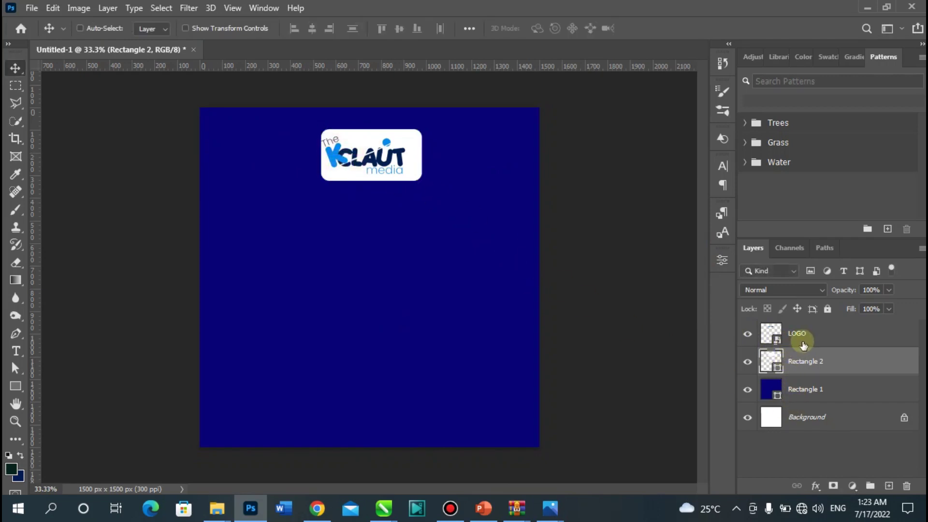
left_click(778, 337, "ctrl")
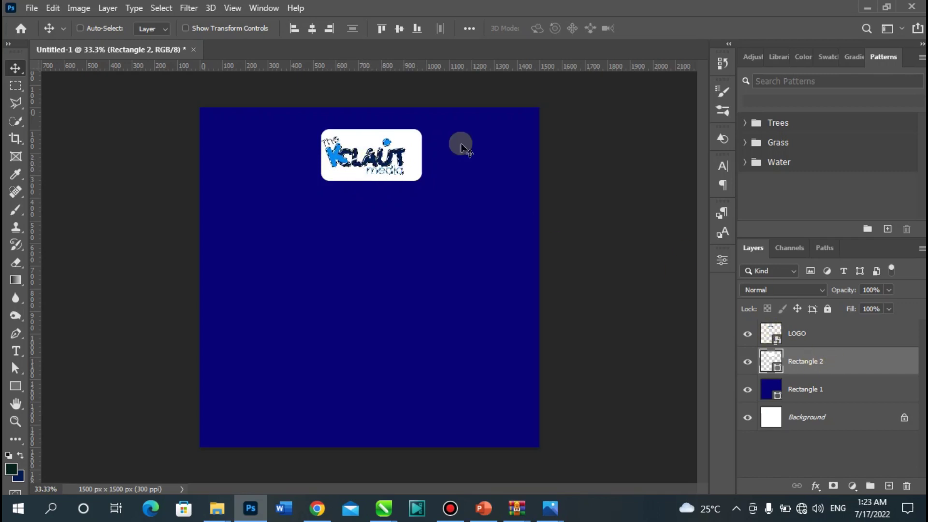
left_click(315, 29)
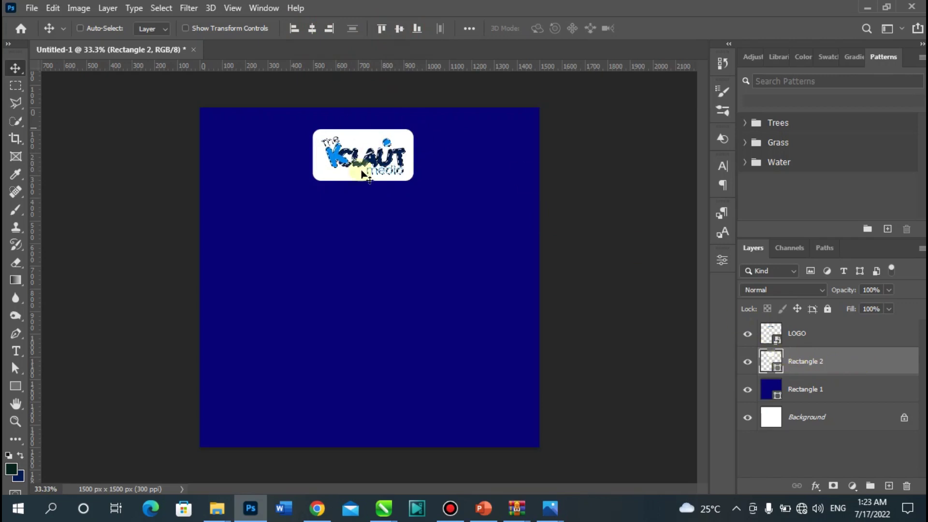
key("ctrl")
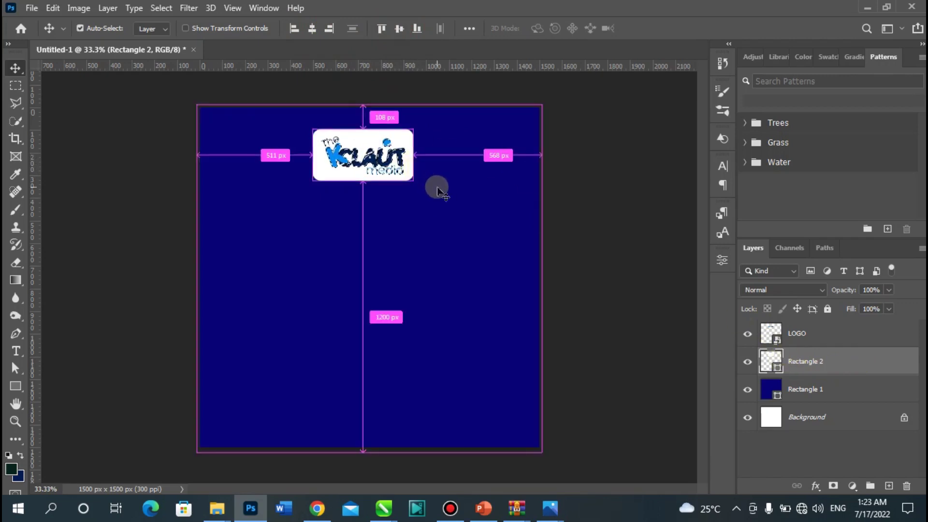
Step: Group the logo with its white rectangle and name the group LOGO
left_click(801, 337, "shift")
key("ctrl+g")
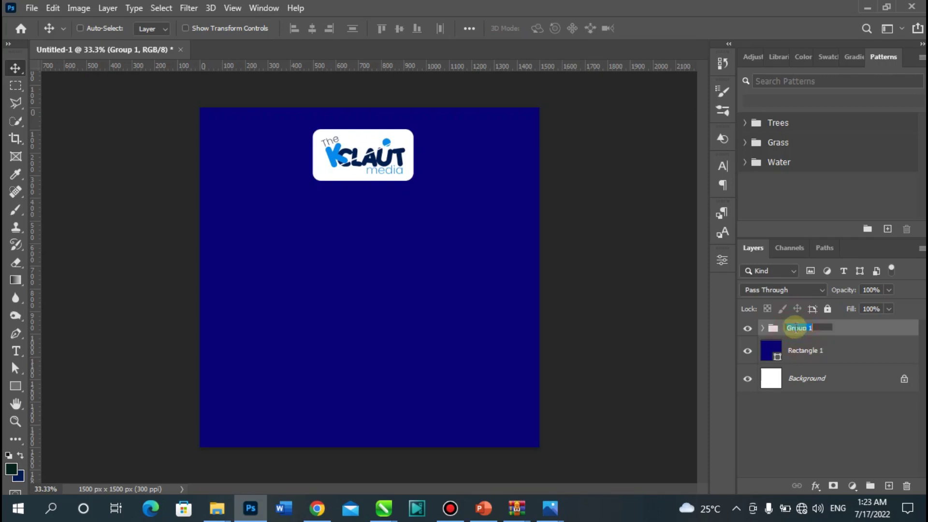
key("Return")
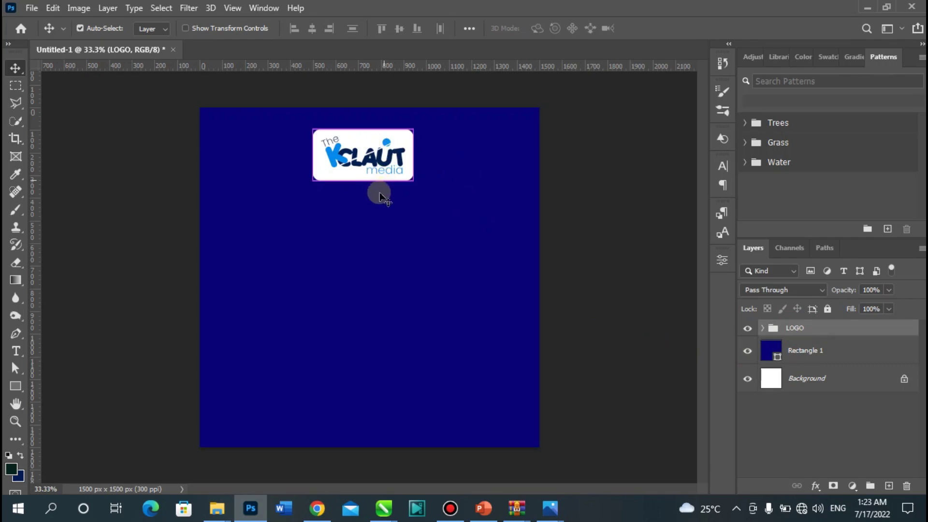
Step: Scale down the LOGO group and position it near the middle of the canvas's upper edge
key("ctrl+t")
left_click_drag(413, 181, 422, 154)
key("Return")
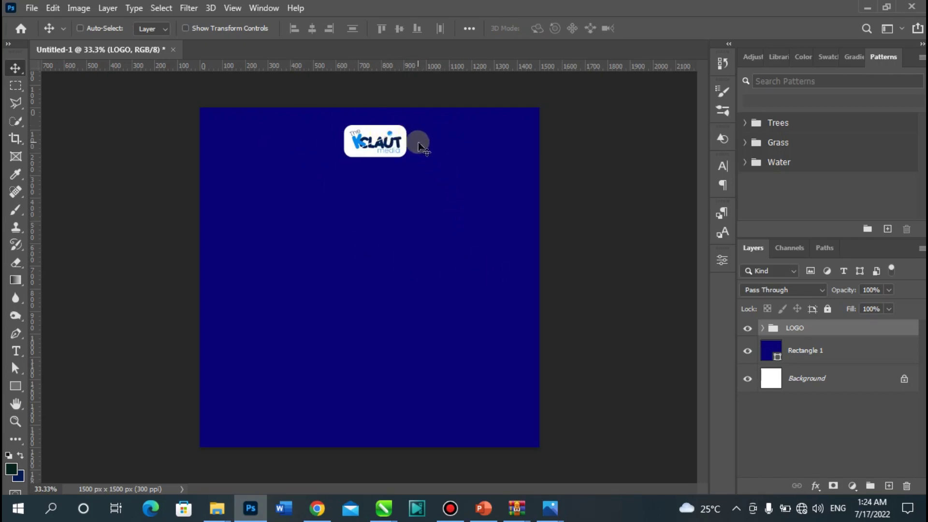
left_click_drag(426, 142, 419, 147)
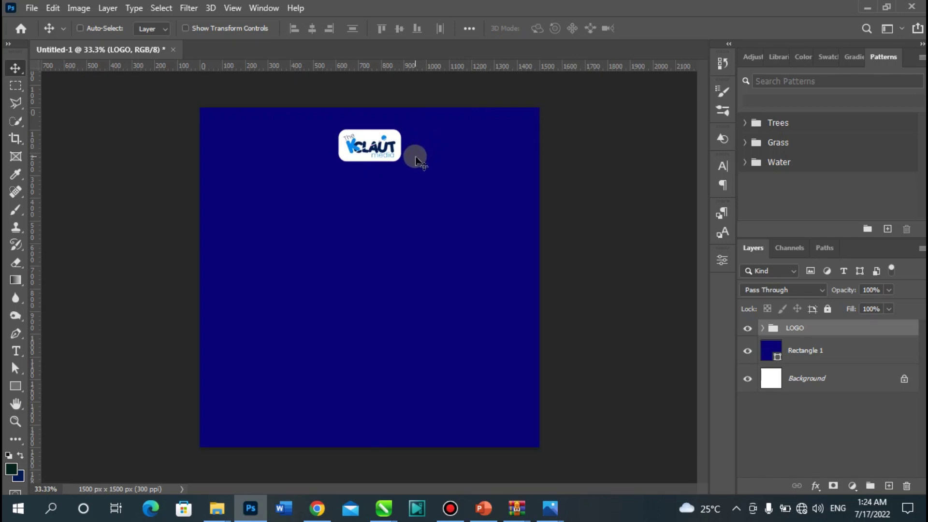
Step: Center the LOGO group horizontally on the canvas, leaving nothing selected
key("ctrl+a")
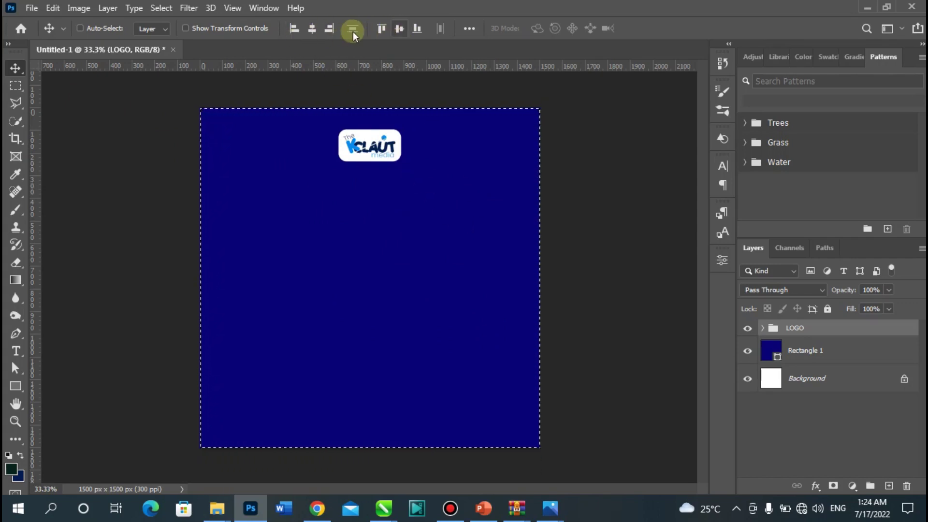
left_click(312, 28)
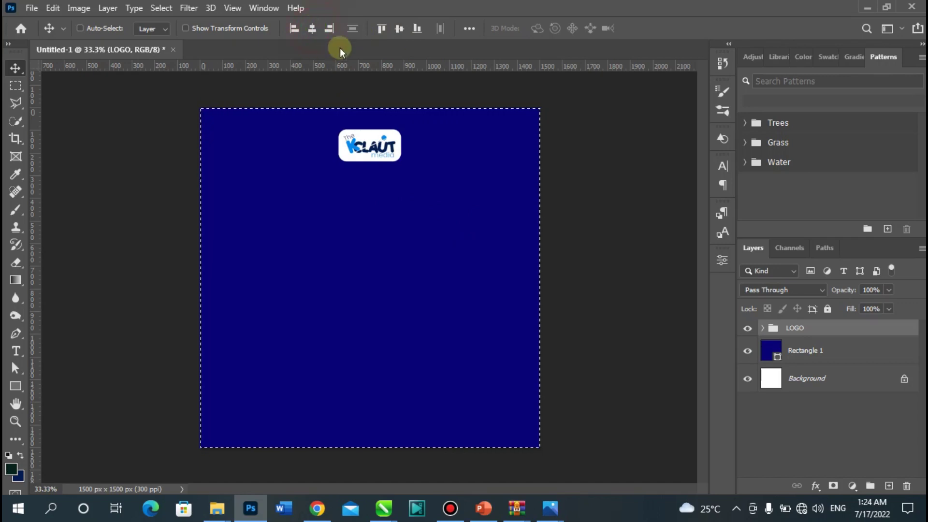
key("ctrl+d")
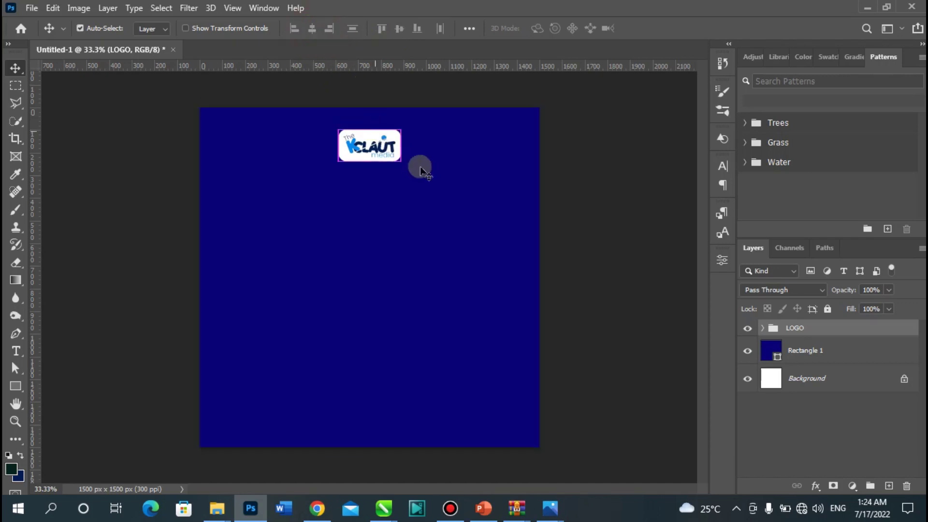
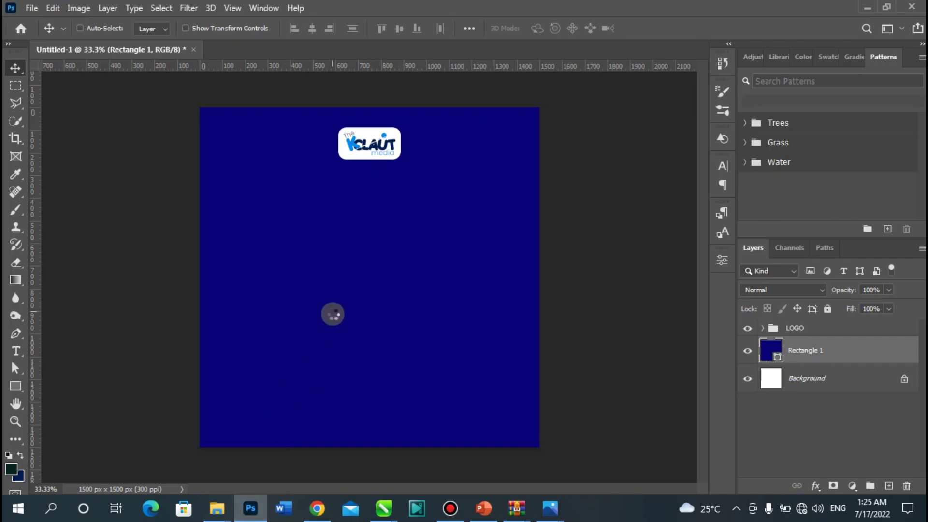
Step: Place the dark patterned image "2" across the whole canvas, directly above the navy rectangle and below the LOGO group
key("ctrl+t")
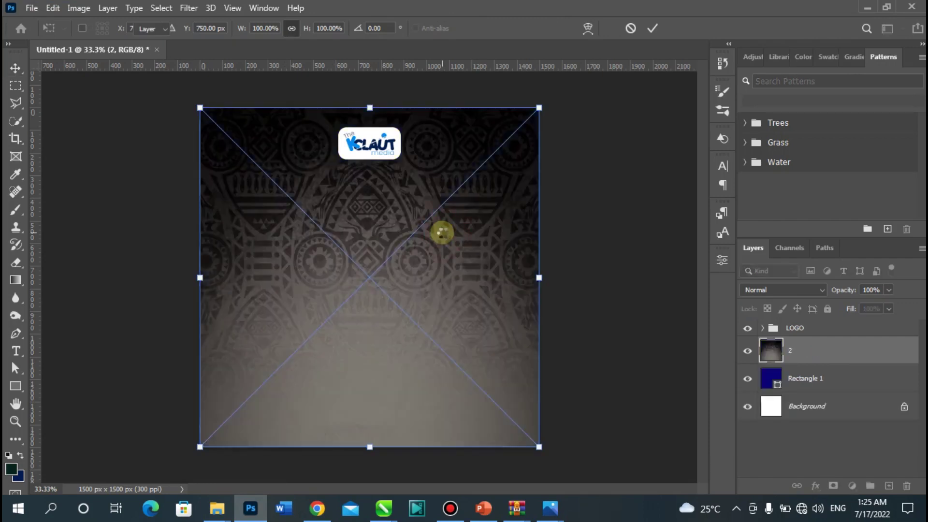
key("Return")
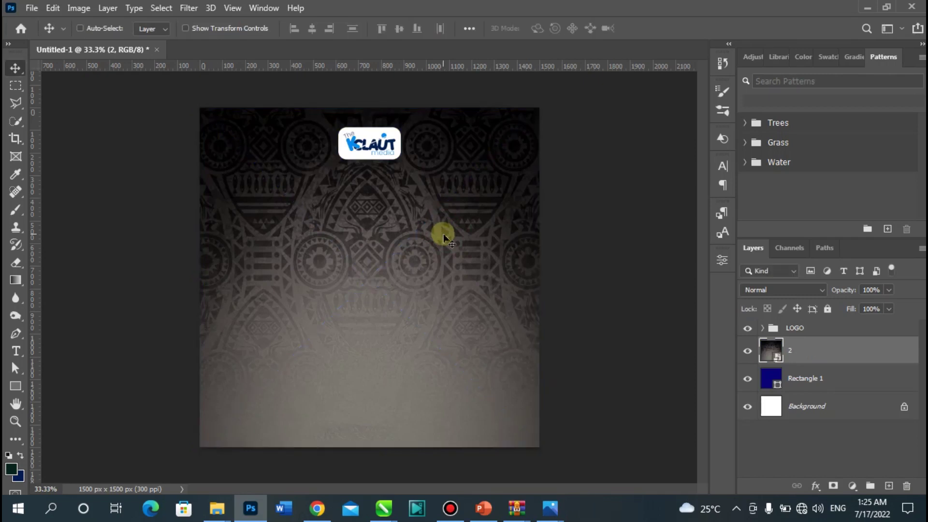
Step: Try the Overlay blend mode at 25% opacity on the patterned image layer
left_click(776, 290)
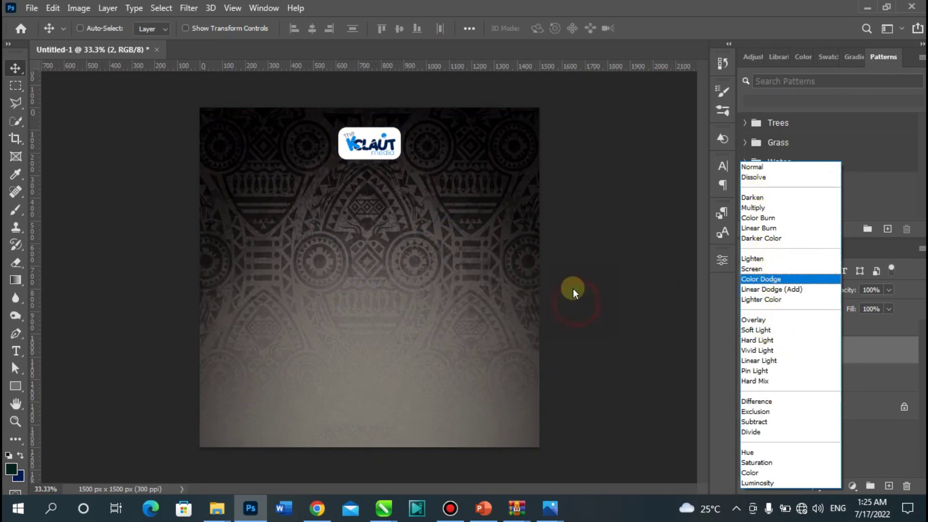
left_click(861, 358)
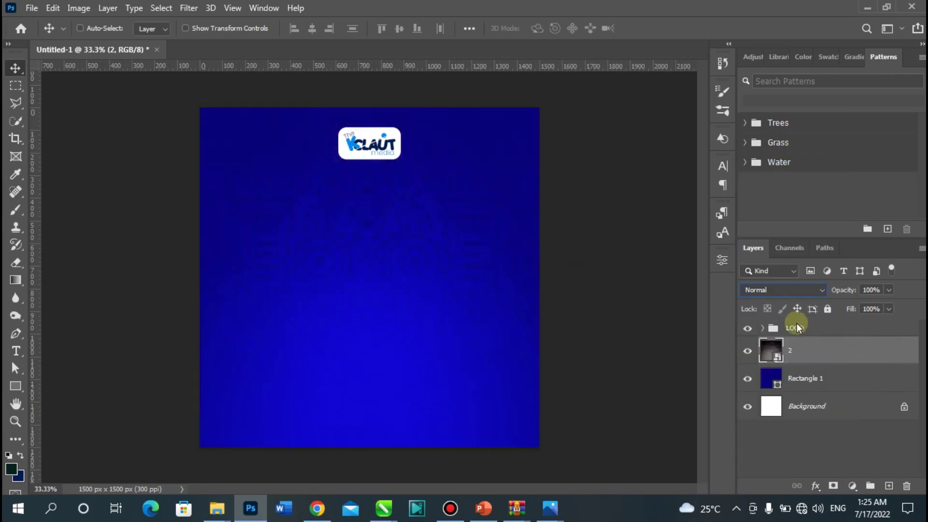
left_click(777, 289)
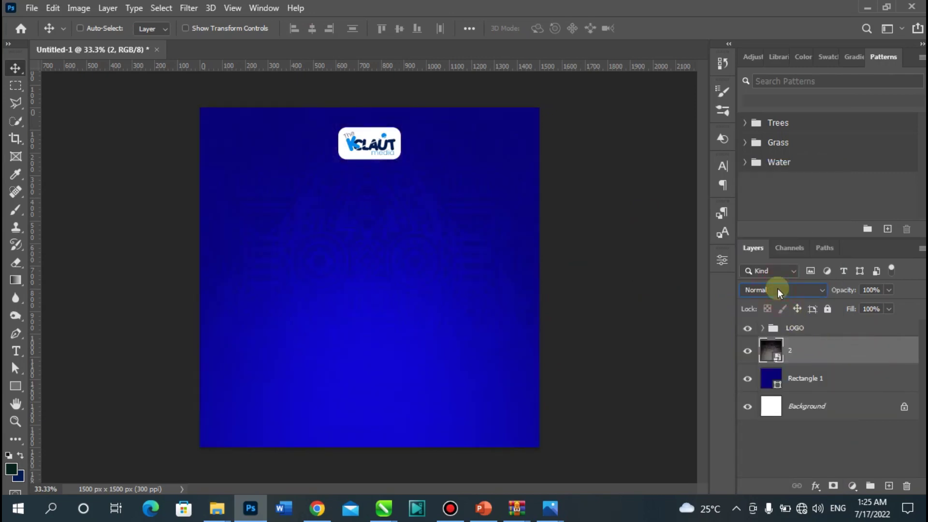
left_click(772, 321)
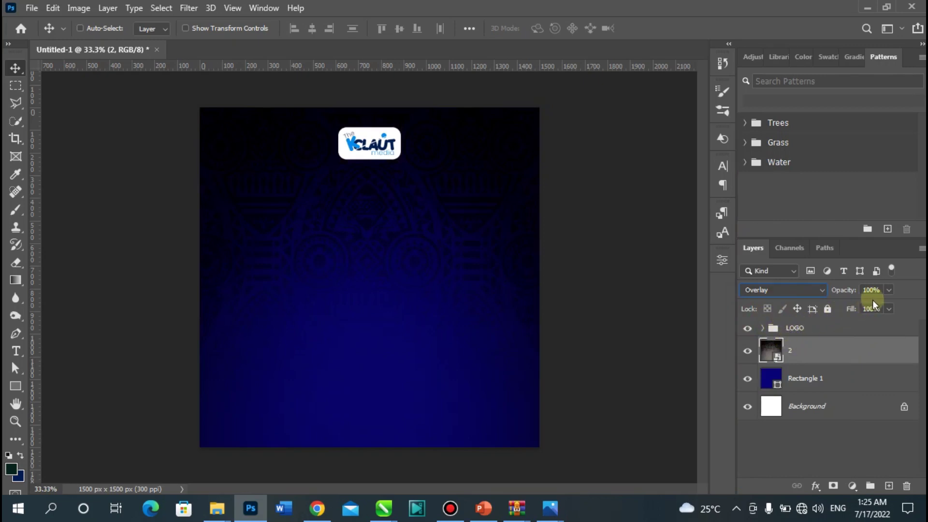
left_click(889, 290)
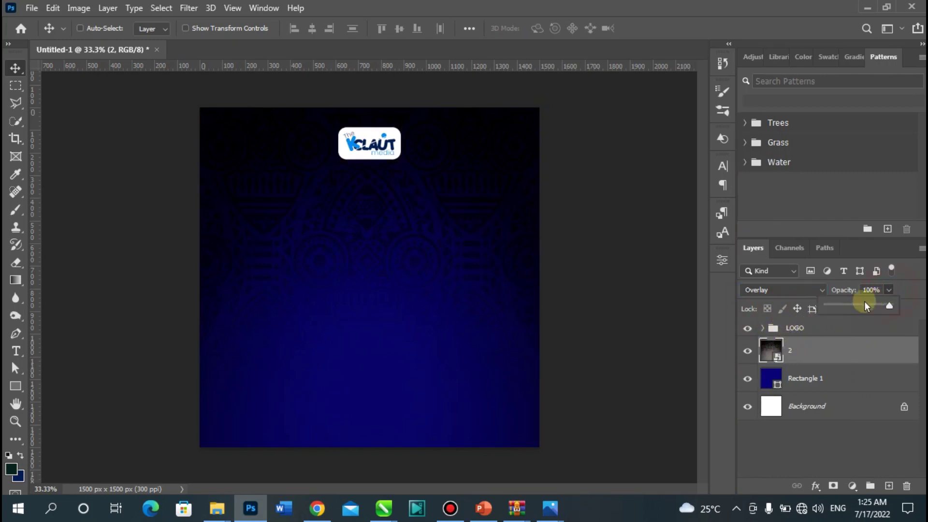
left_click(836, 306)
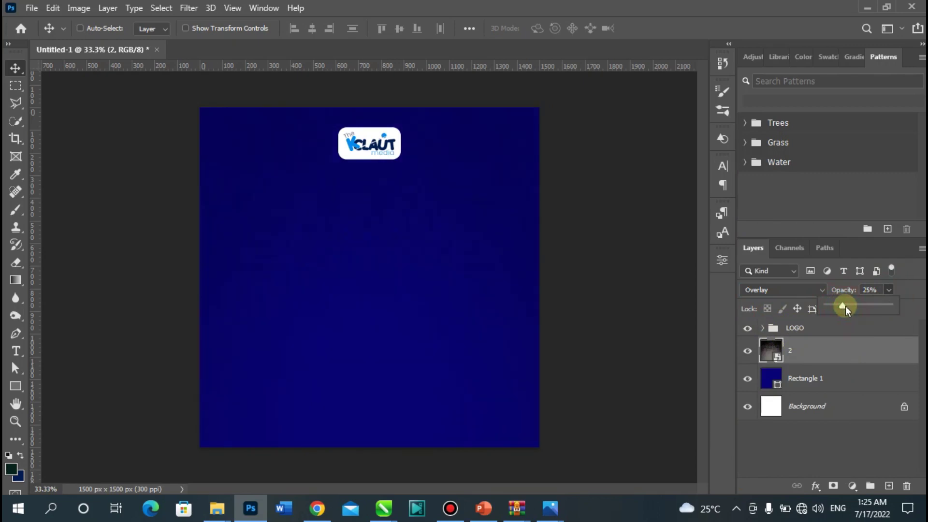
Step: Blend the patterned image into the background with Color Dodge at 27% opacity
left_click(768, 290)
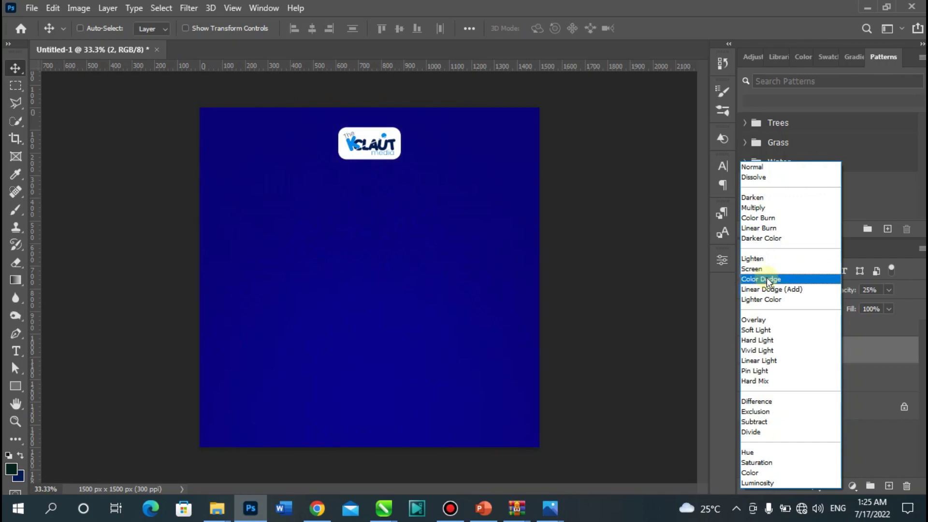
left_click(768, 279)
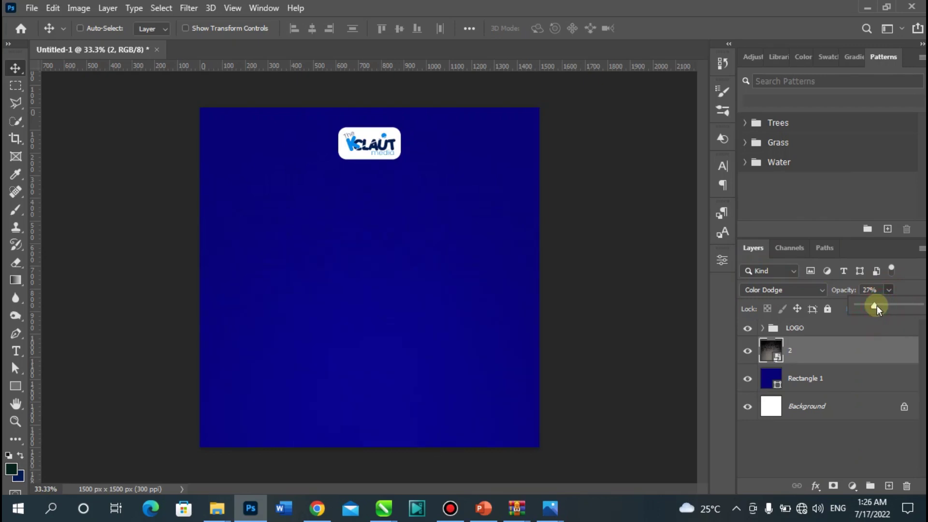
left_click(837, 347)
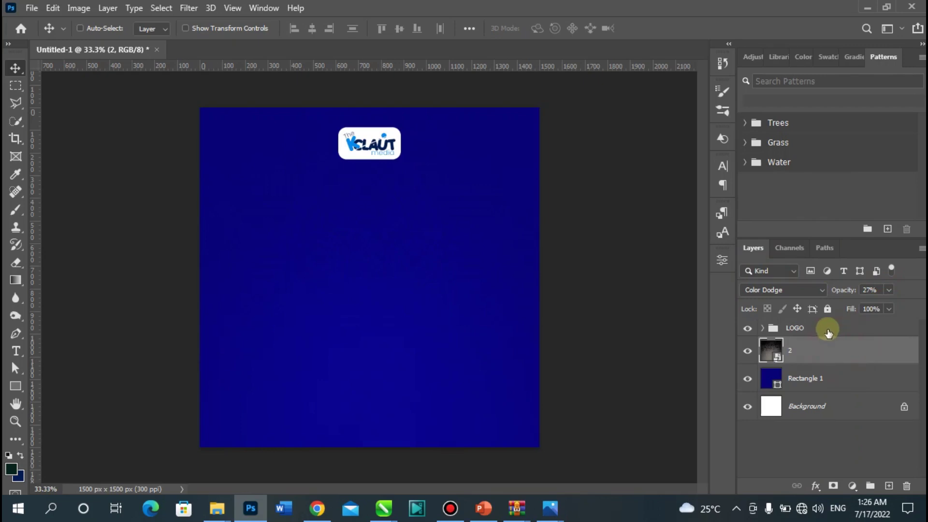
Step: Add the white text "200K" on a new layer above the LOGO group and set its size to 81 pt
left_click(827, 329)
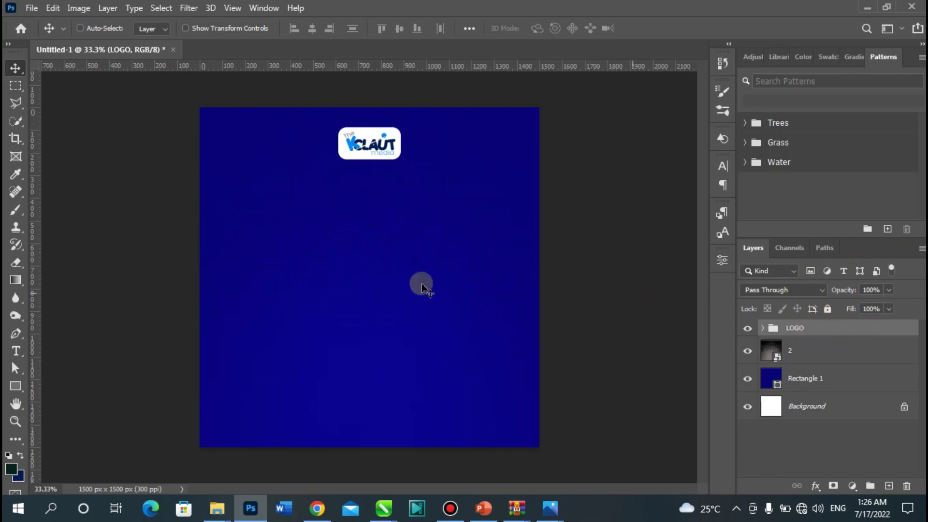
left_click(16, 351)
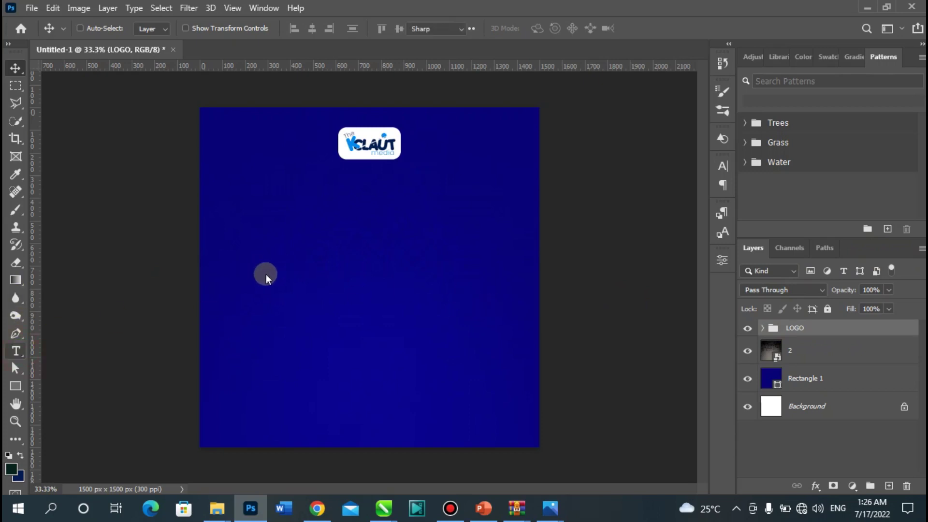
left_click(305, 273)
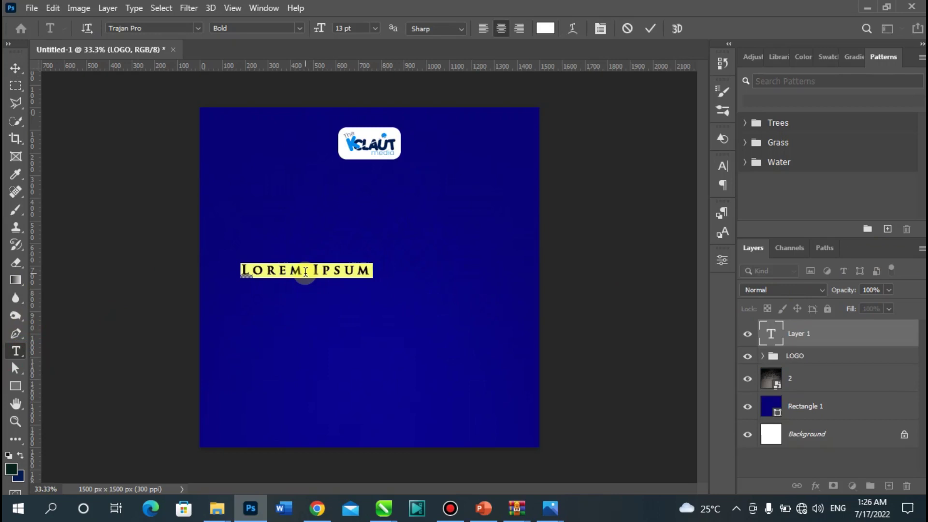
left_click(305, 270)
key("ctrl+a")
key("BackSpace")
type("200")
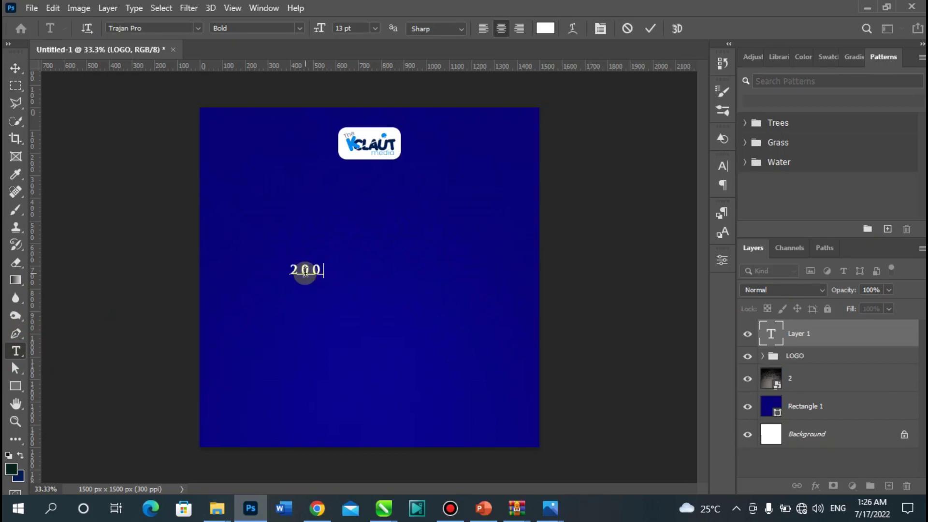
type("K")
key("ctrl+a")
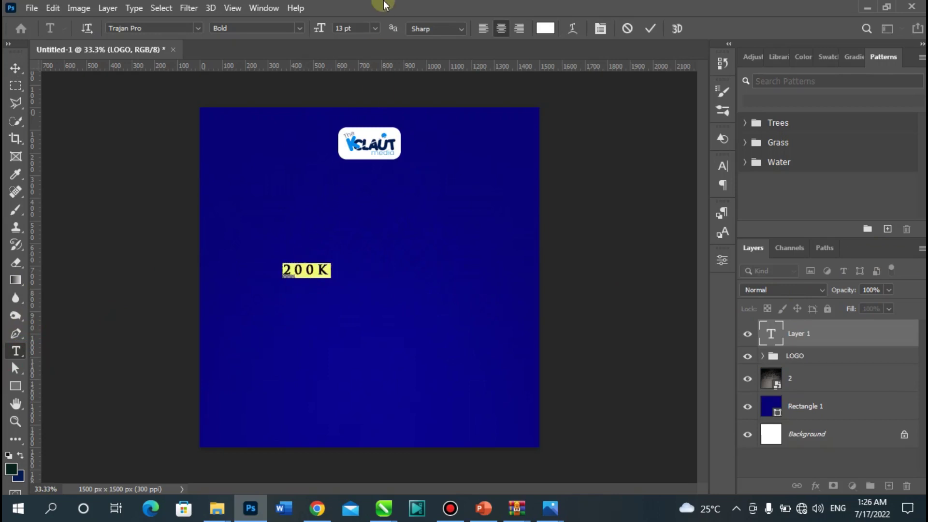
left_click_drag(317, 27, 366, 35)
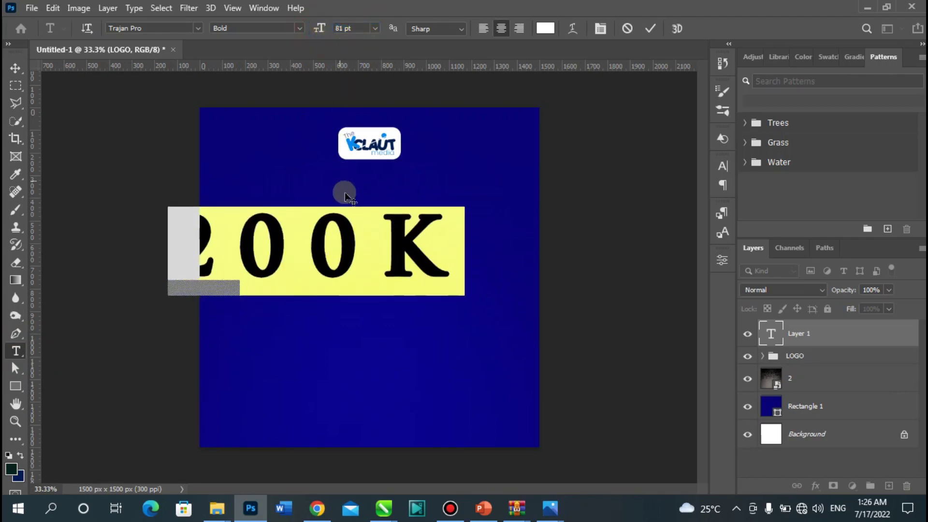
Step: Set the font of the 200K text to Gobold Regular
left_click(158, 29)
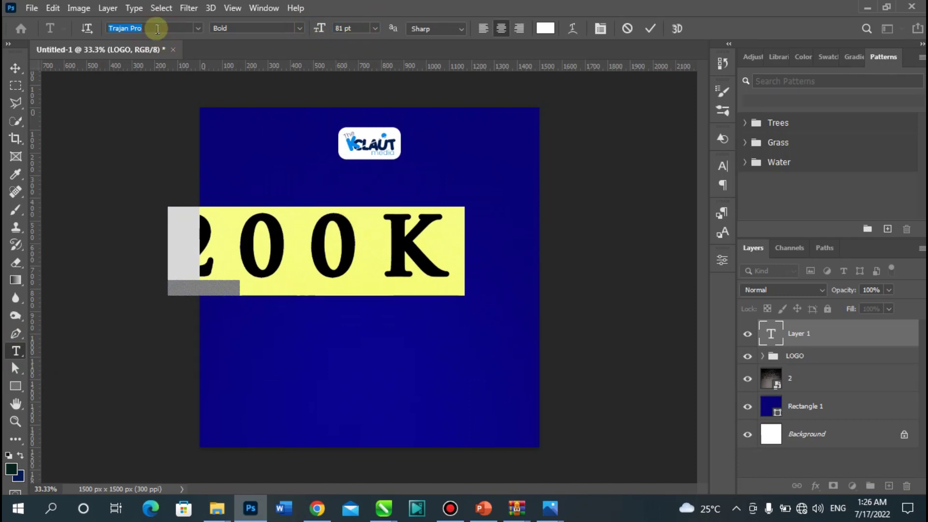
key("alt+Down")
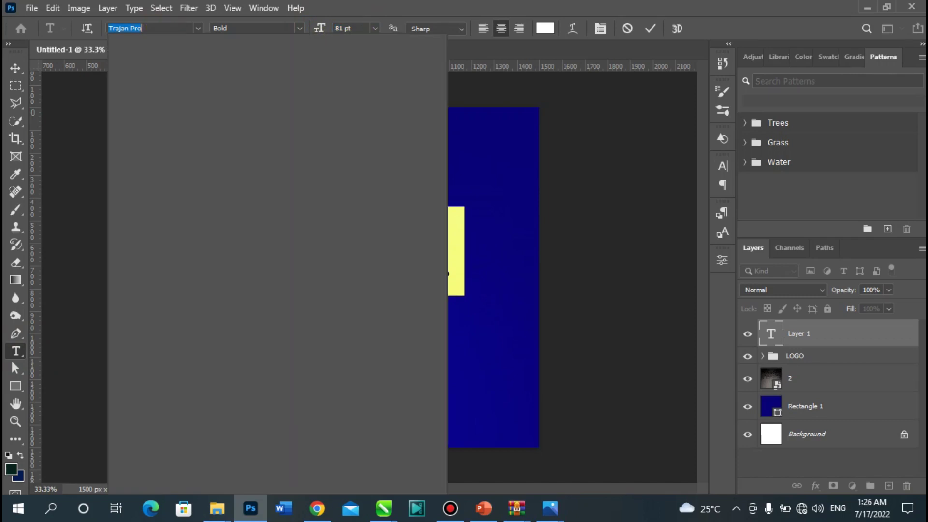
type("GO")
left_click(157, 29)
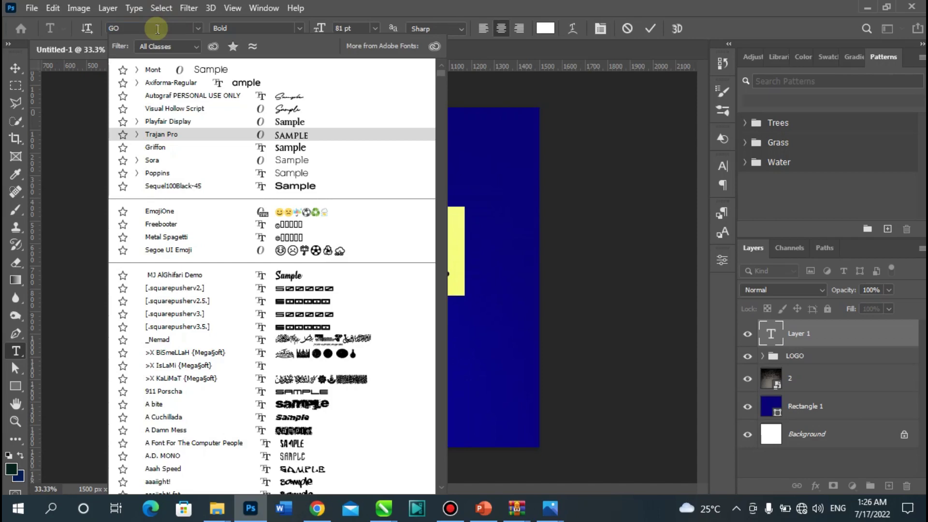
left_click(157, 29)
type("BOL")
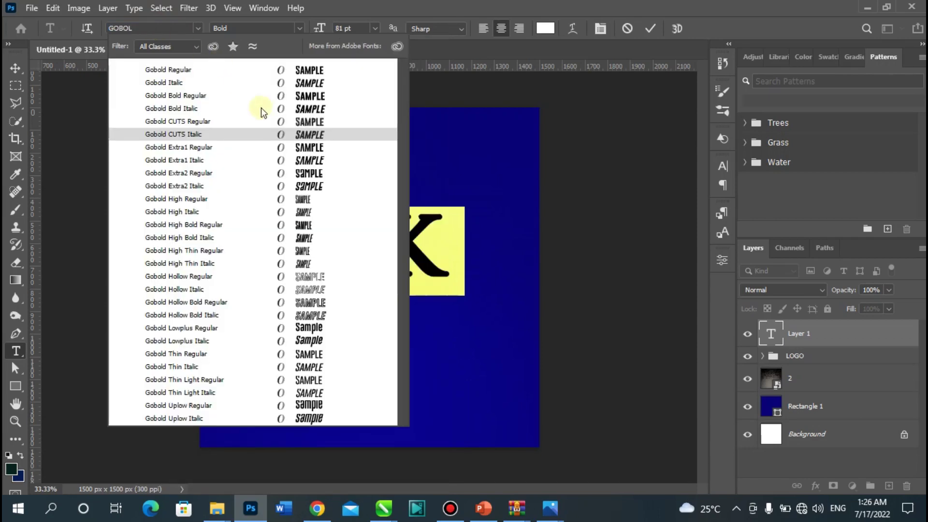
left_click(320, 71)
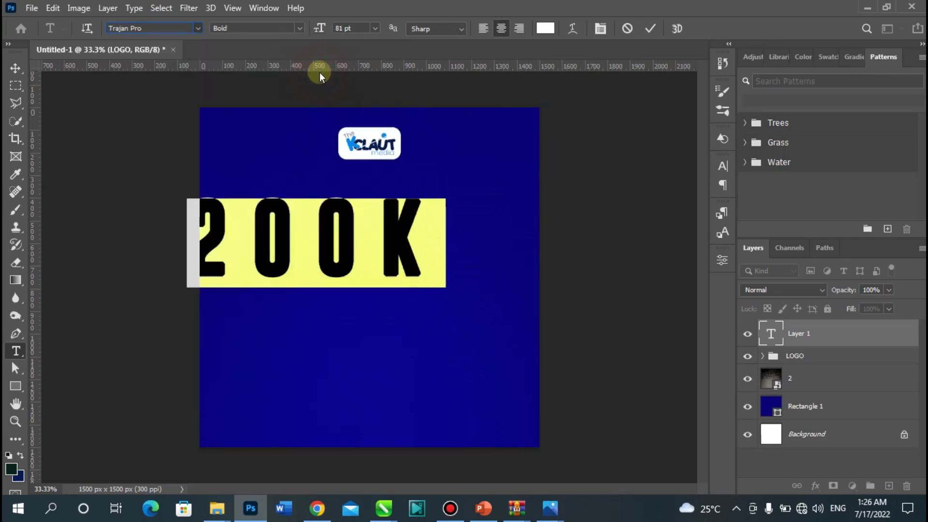
Step: Turn off faux bold for the 200K text and set its tracking to -25
left_click(723, 165)
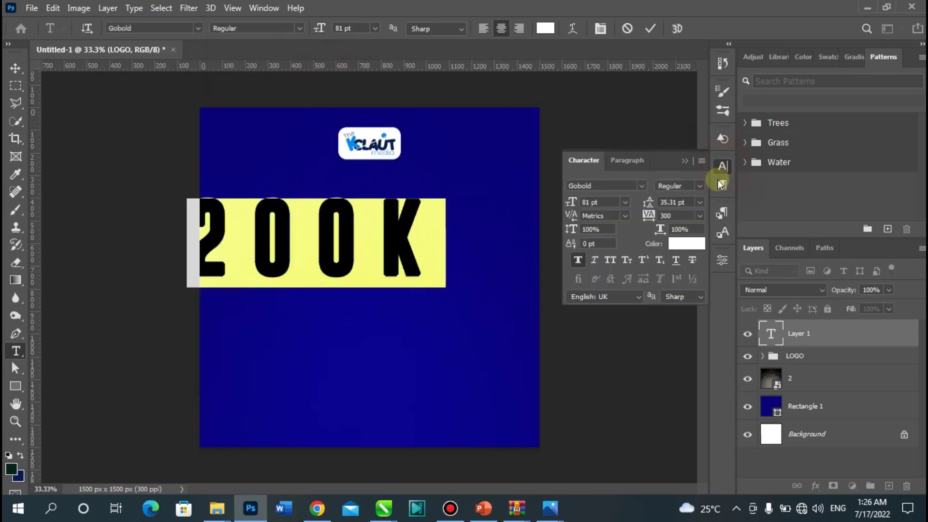
left_click(700, 216)
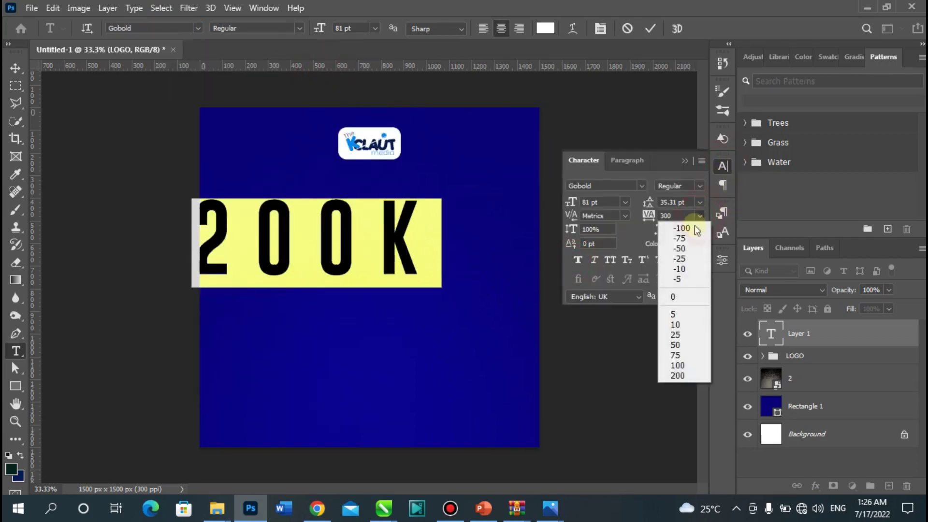
left_click(683, 259)
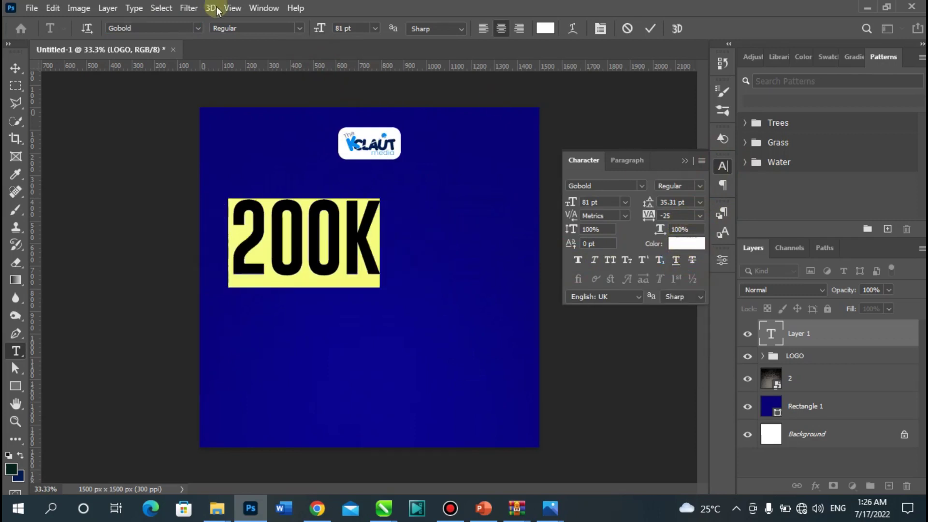
Step: Change the font of the 200K text to Gobold Bold Regular
left_click(300, 29)
left_click(300, 28)
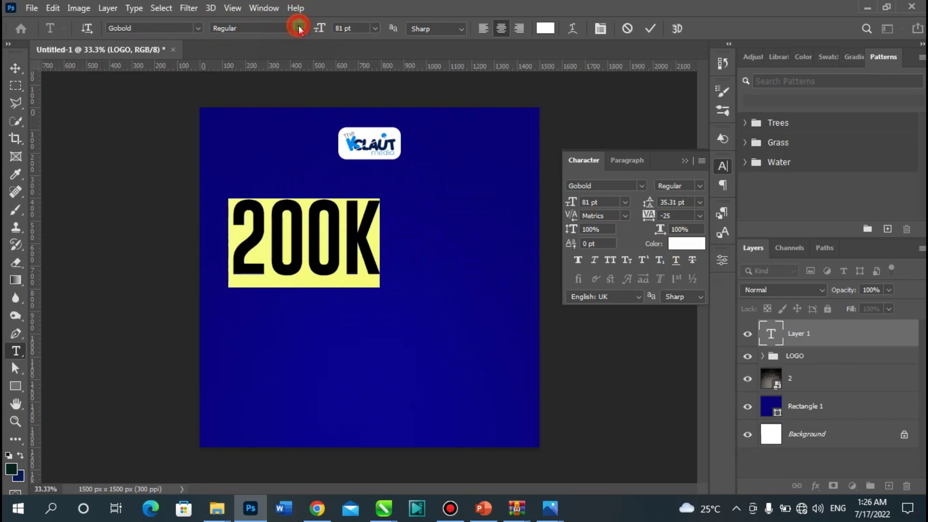
left_click(158, 29)
key("BackSpace")
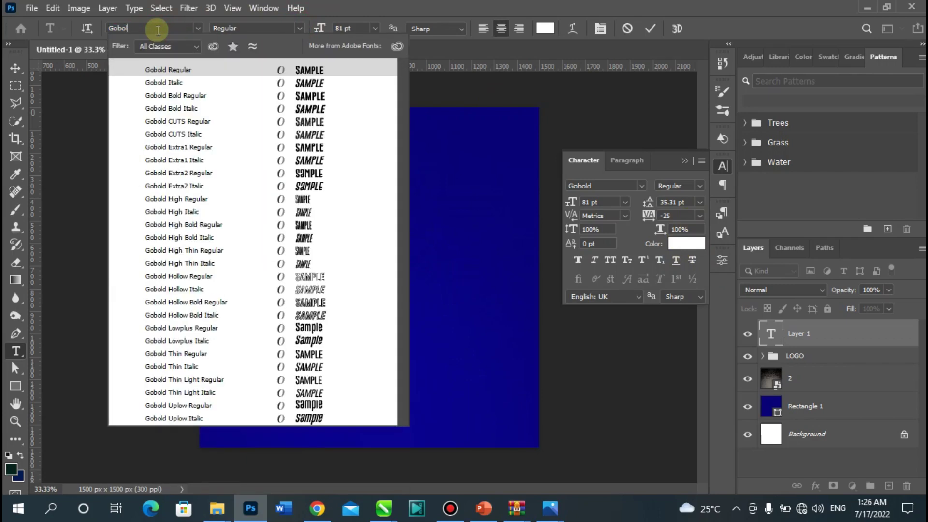
left_click(311, 122)
left_click(315, 97)
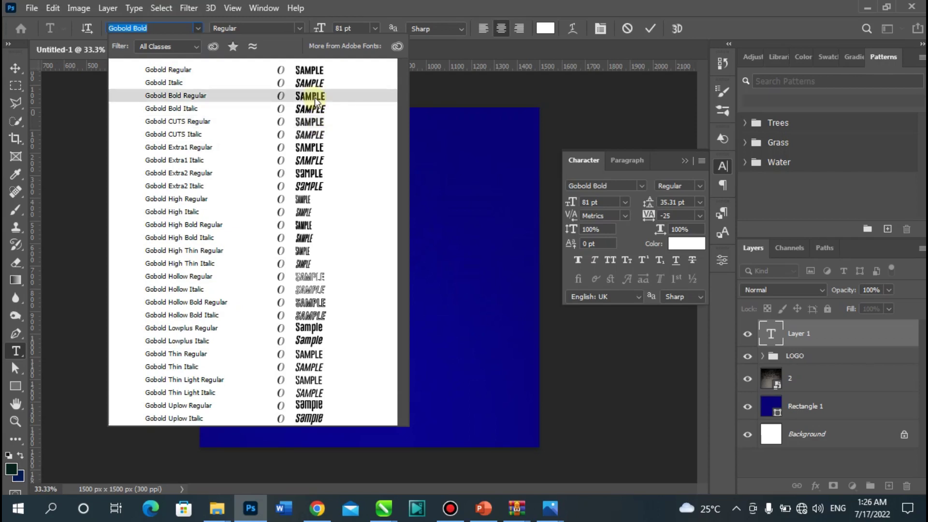
left_click(315, 97)
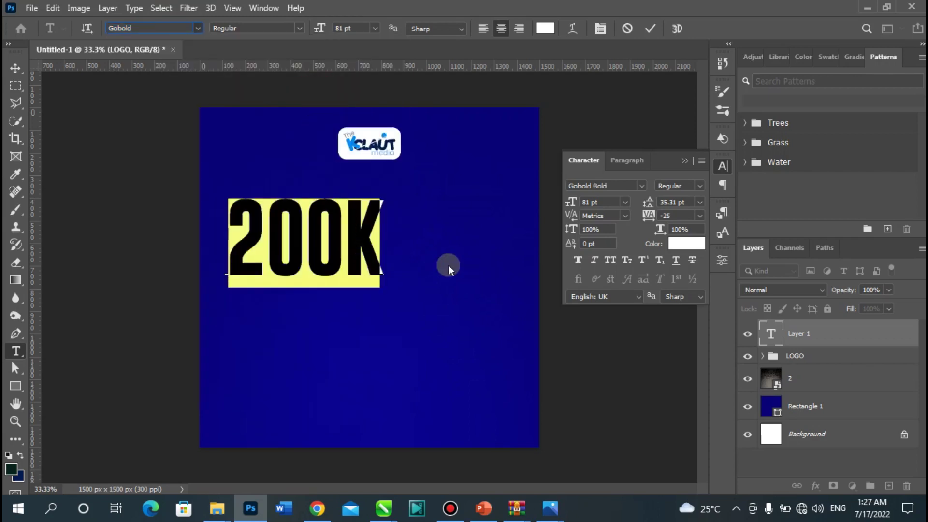
Step: Tighten the tracking of the 200K text to -75, enlarge it to 110 pt and finish the text edit
left_click(701, 216)
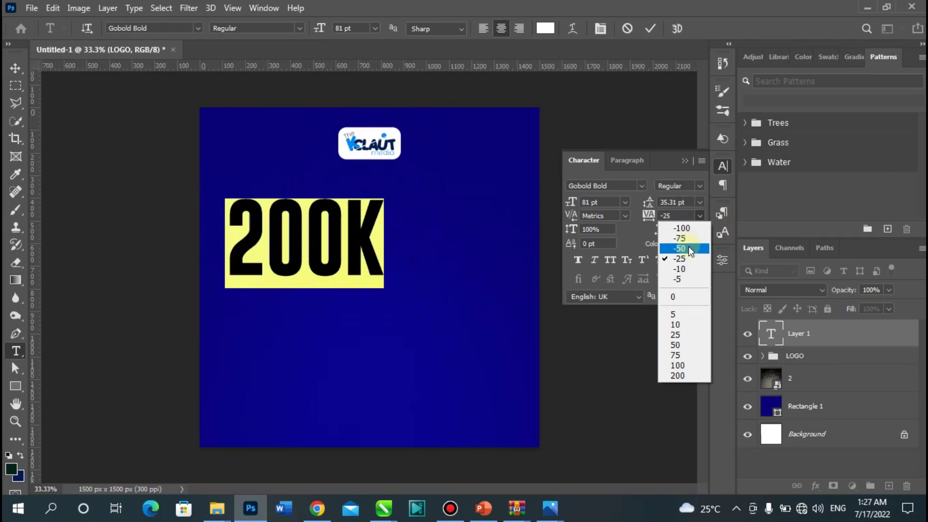
left_click(690, 249)
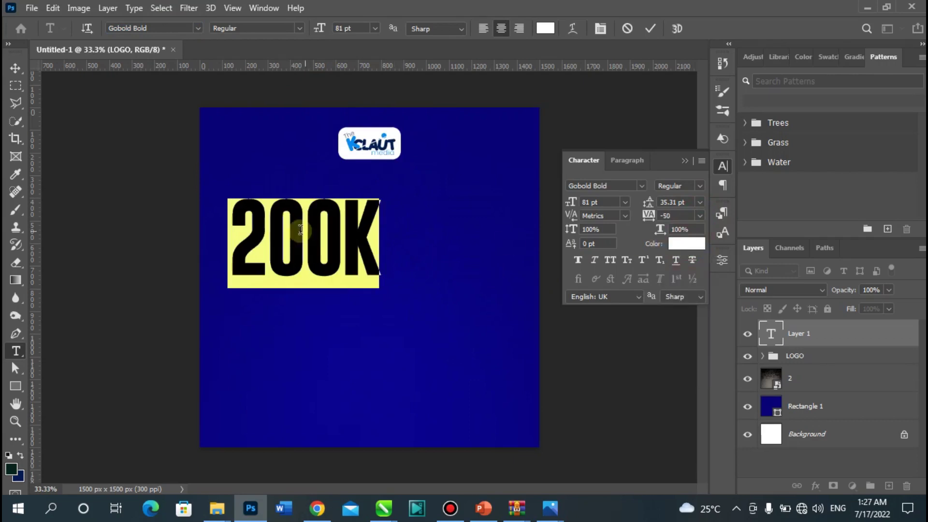
left_click(701, 216)
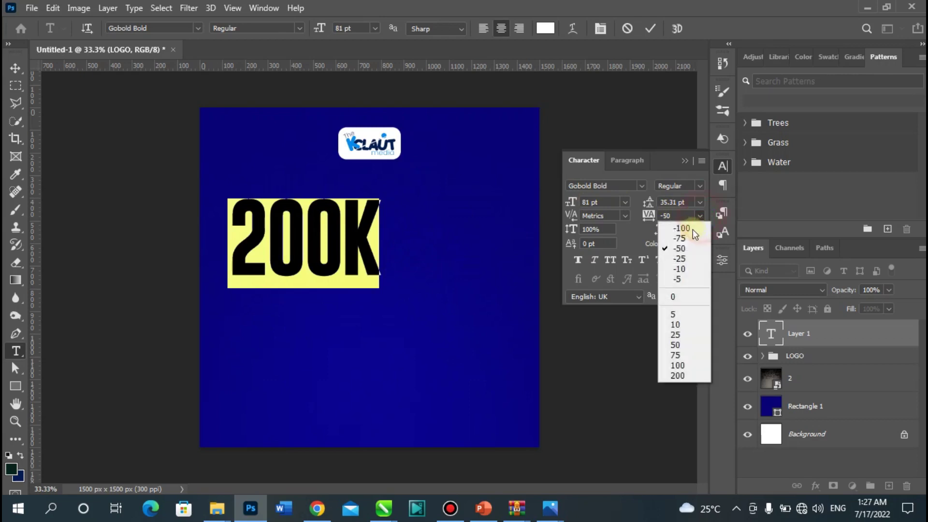
left_click(683, 241)
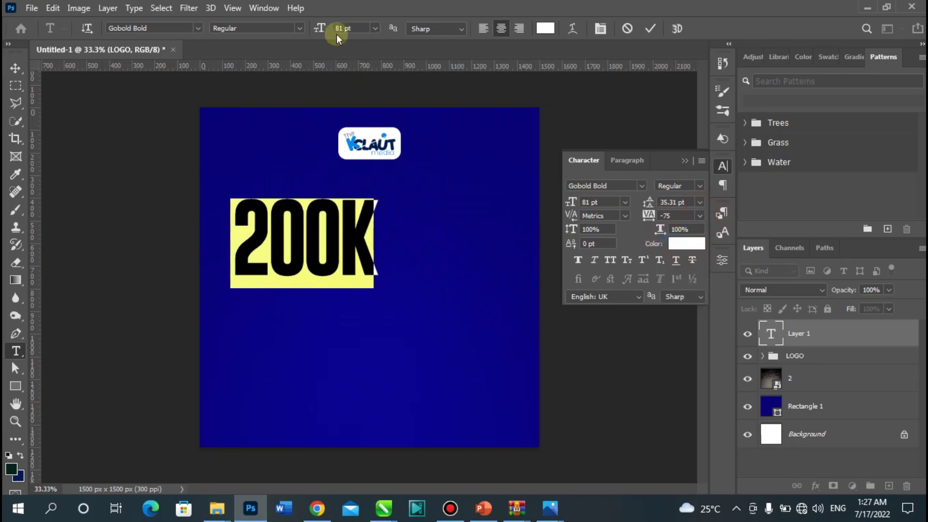
left_click_drag(321, 31, 341, 35)
left_click(15, 67)
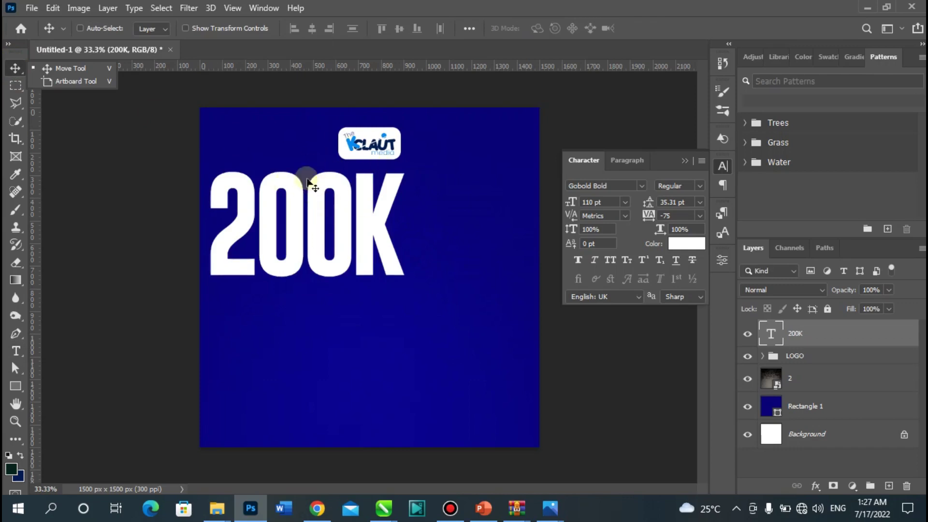
Step: Centre the 200K text horizontally on the canvas and move it slightly down, clear of the logo badge
key("ctrl")
key("ctrl+a")
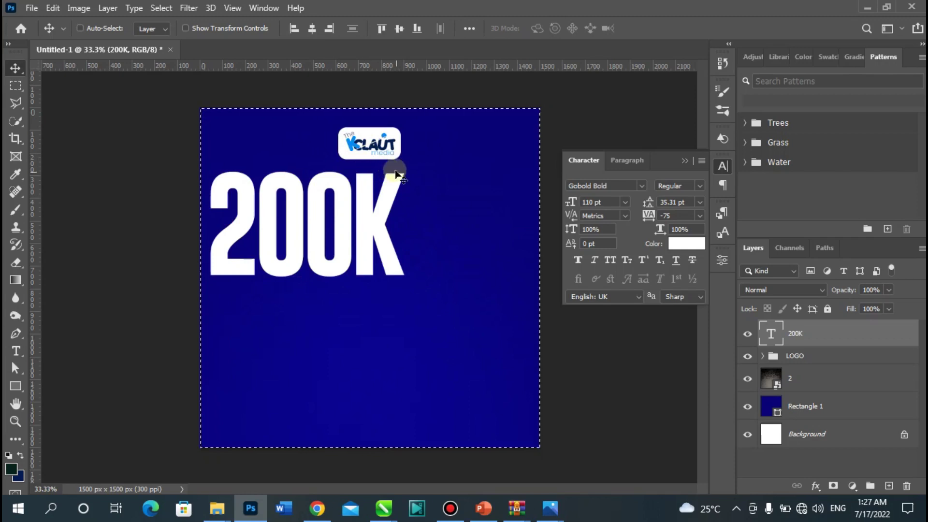
left_click(312, 31)
key("ctrl+d")
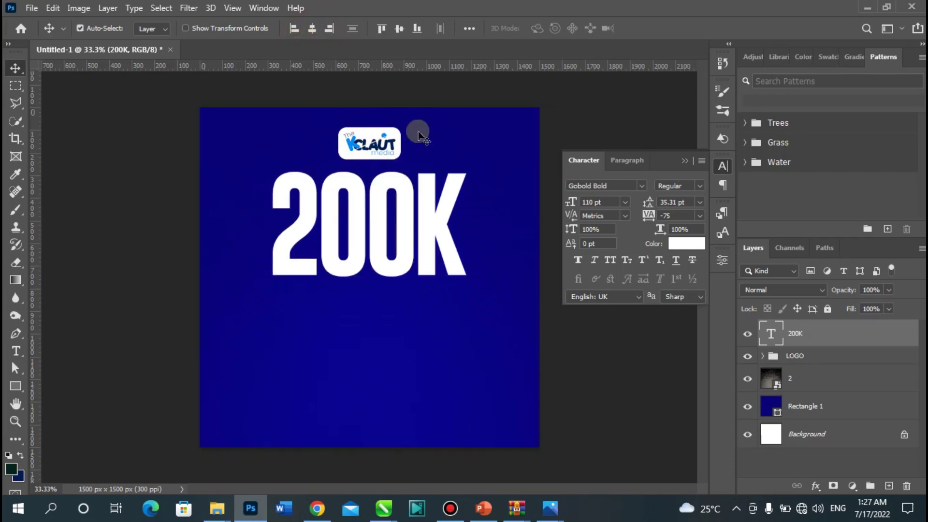
left_click_drag(460, 151, 456, 168)
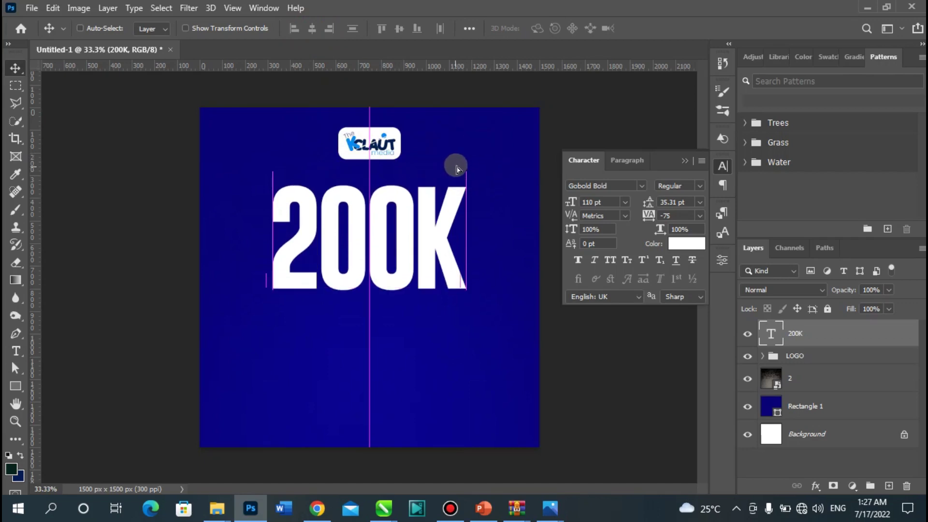
Step: Scale the 200K text up proportionally to about 110% and keep it roughly centred below the logo
key("ctrl+t")
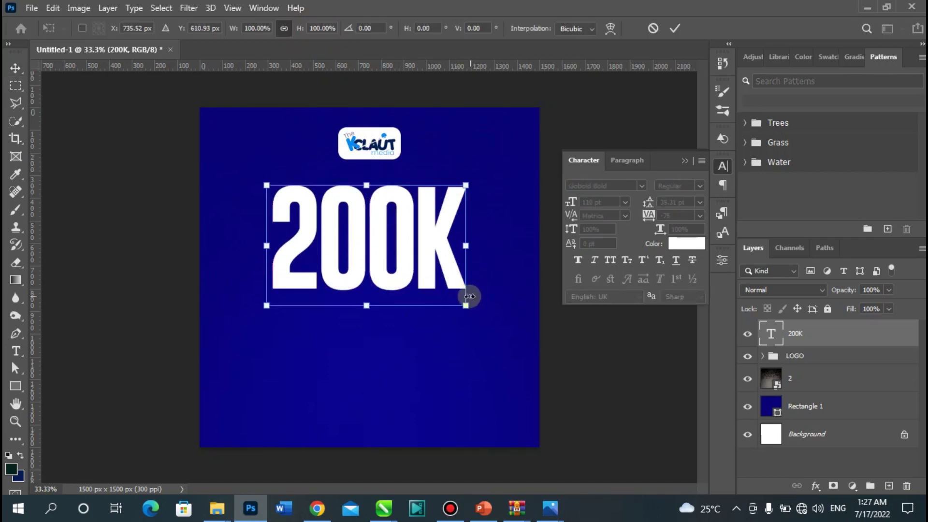
left_click_drag(466, 304, 491, 317)
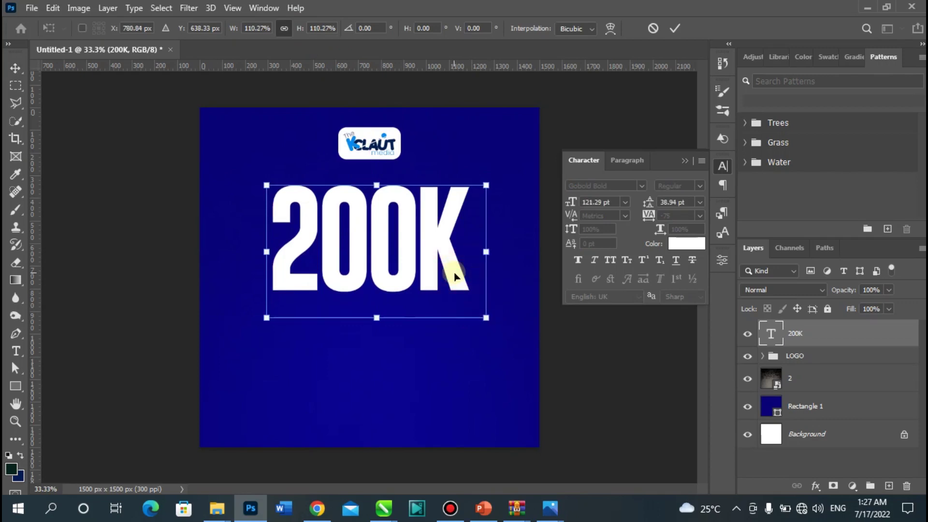
left_click_drag(454, 277, 452, 275)
key("Return")
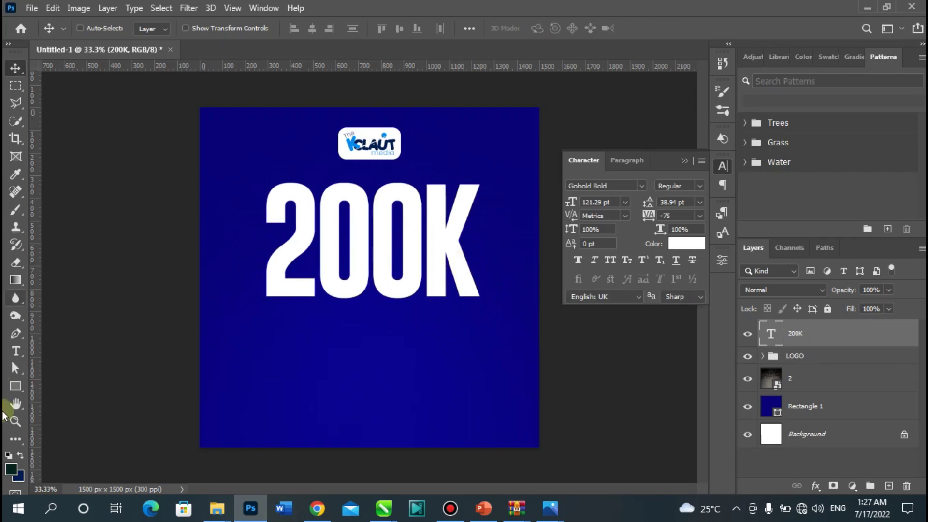
Step: Change the font of the 200K text to Gobold Regular and finish the text edit
left_click(16, 351)
left_click(316, 266)
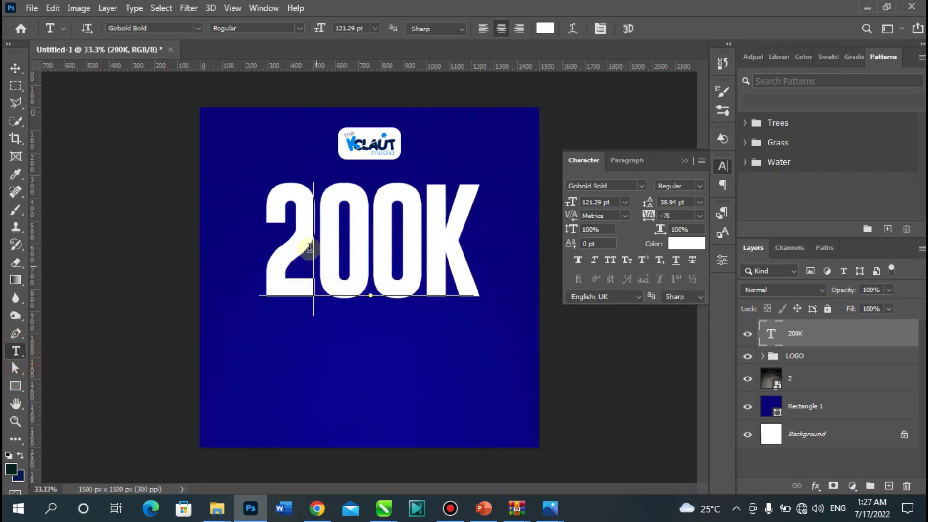
key("ctrl+a")
left_click(172, 28)
left_click(172, 27)
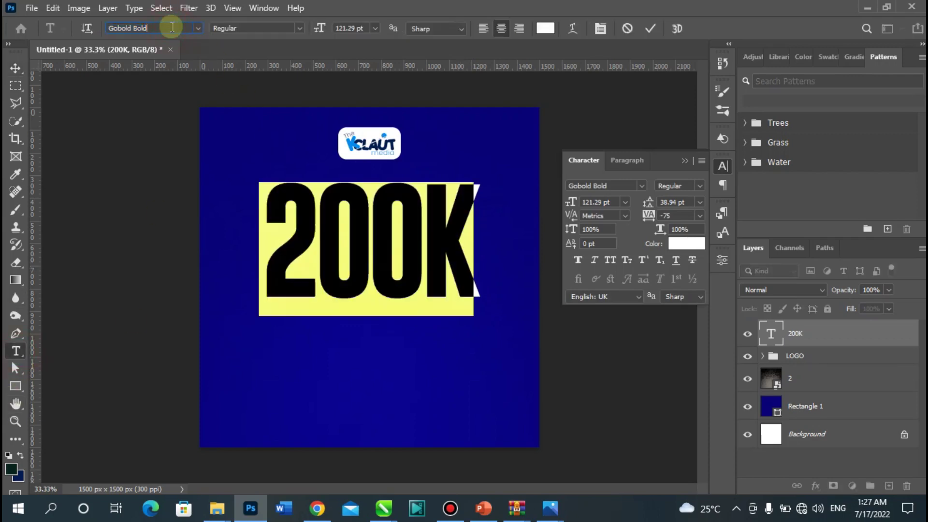
key("BackSpace")
key("BackSpace")
key("BackSpace")
key("BackSpace")
key("BackSpace")
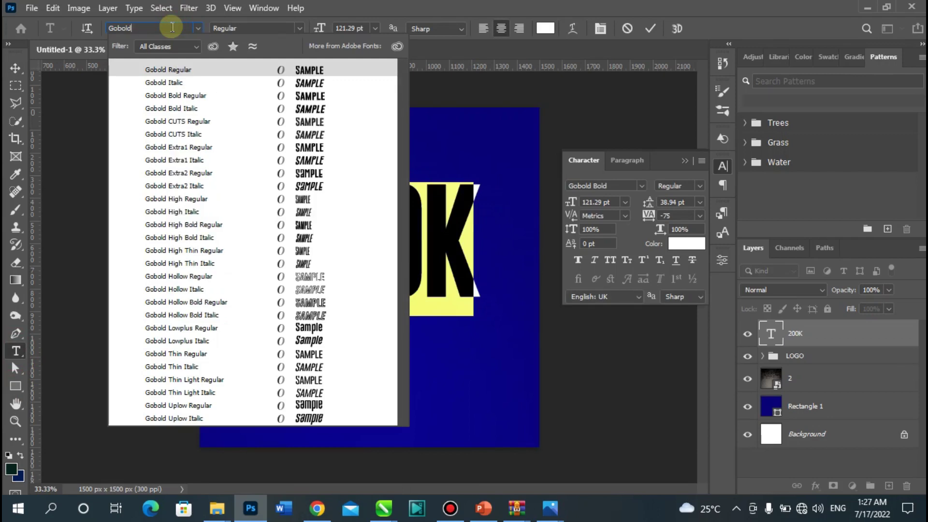
left_click(323, 73)
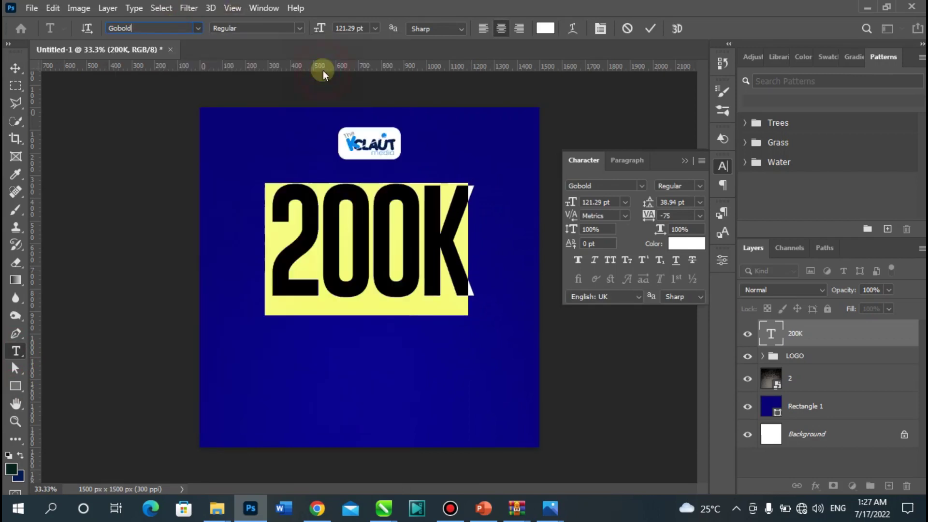
left_click(15, 68)
left_click(133, 131)
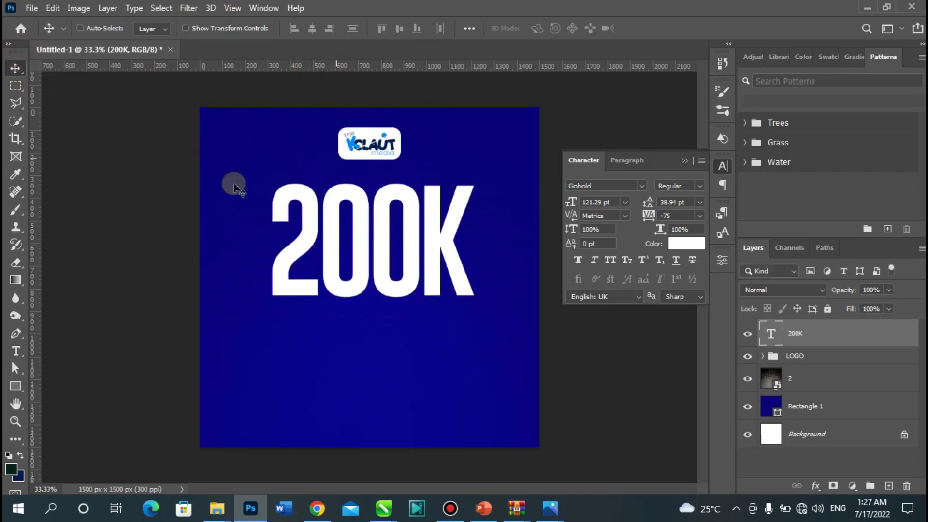
Step: Add a new text layer reading "Thank you" over the lower part of the 200K headline
left_click(15, 351)
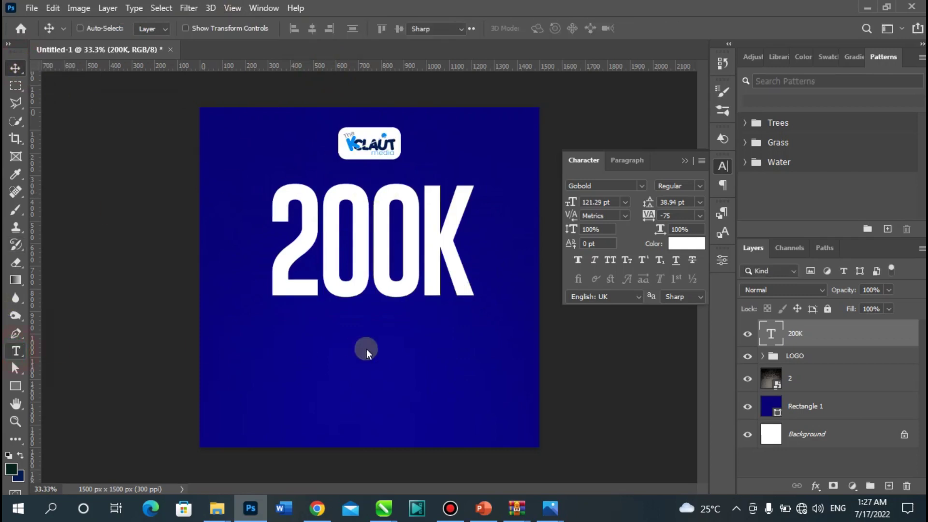
left_click(322, 337)
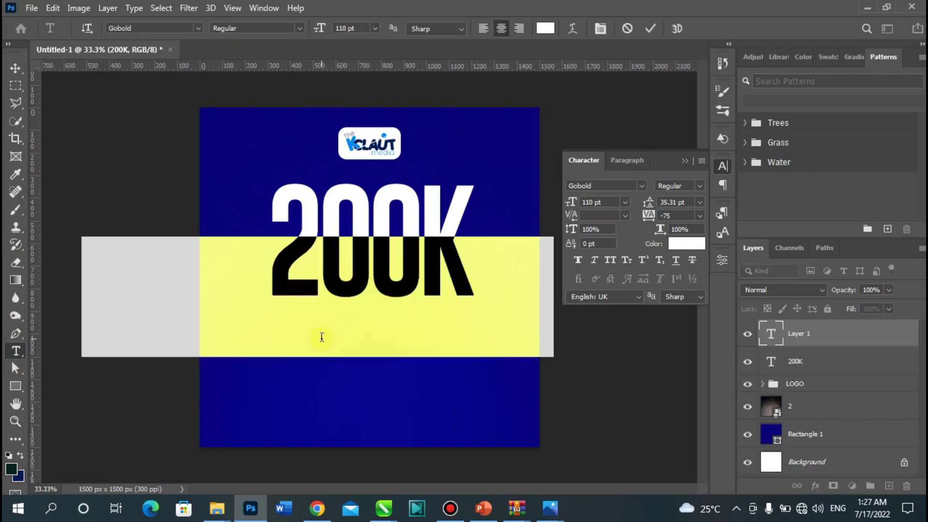
type("THANK YO")
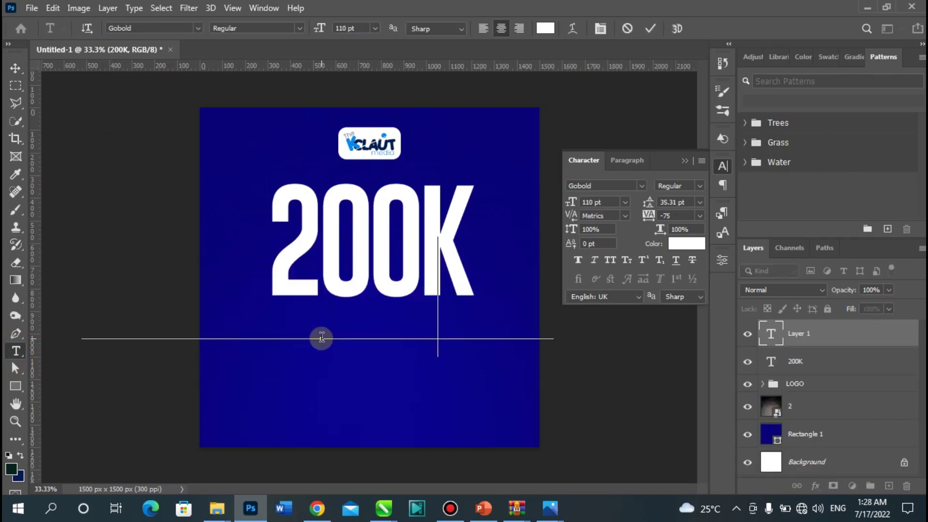
type("U")
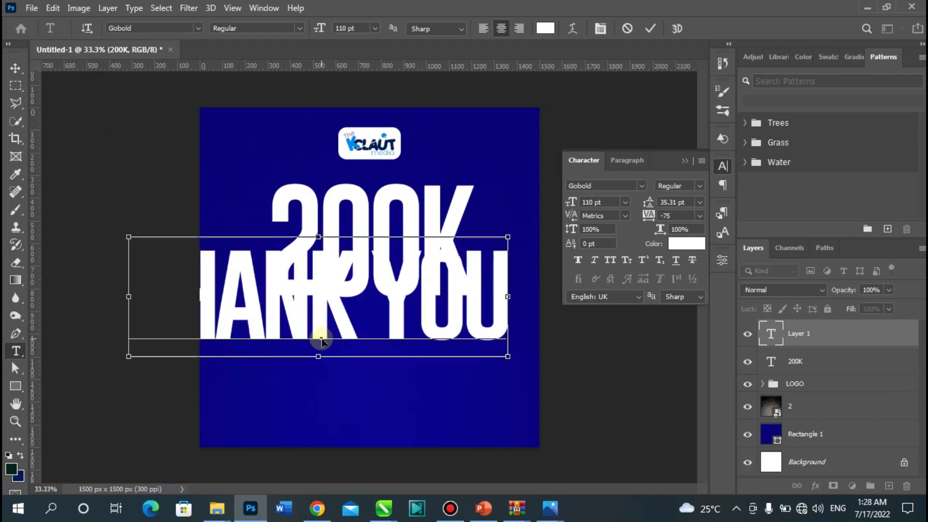
Step: Set the font of the whole "Thank you" text to Autograf PERSONAL USE ONLY Regular
key("ctrl+a")
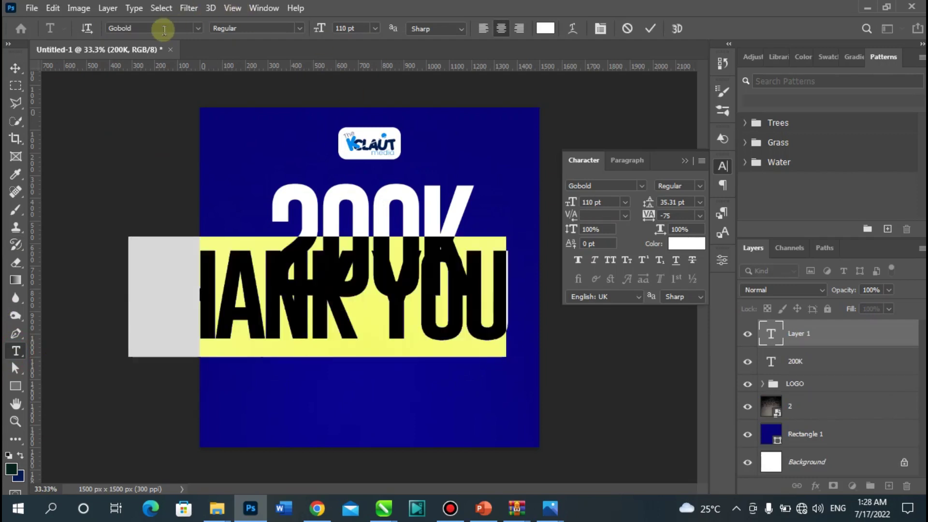
left_click(164, 29)
type("au")
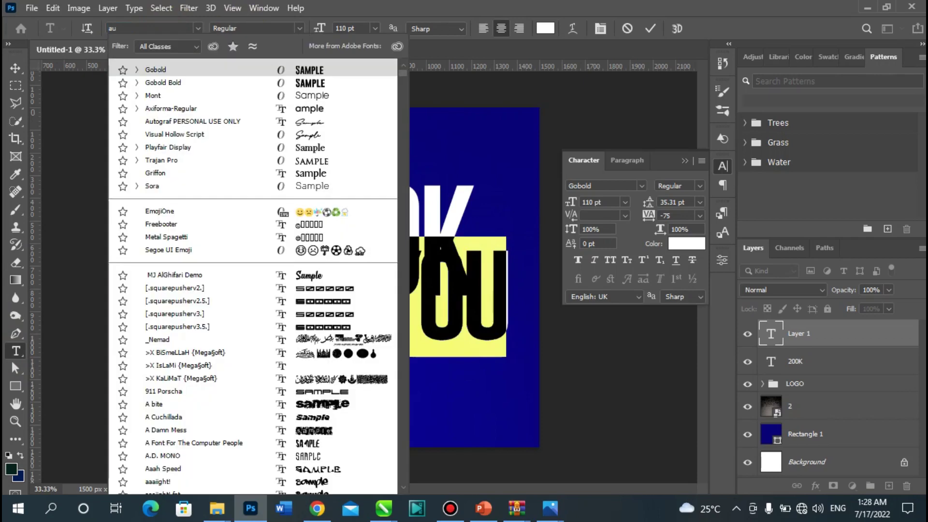
type("tograf PERSONAL U...")
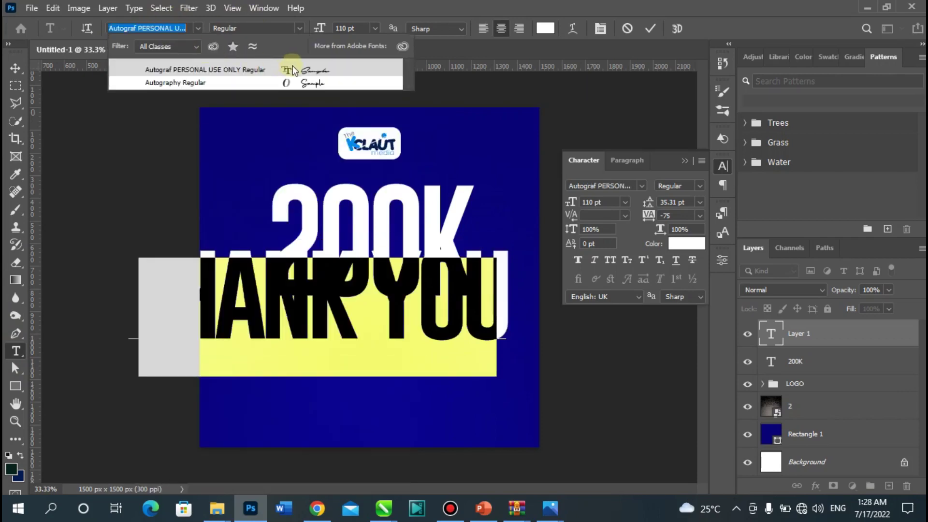
left_click(292, 70)
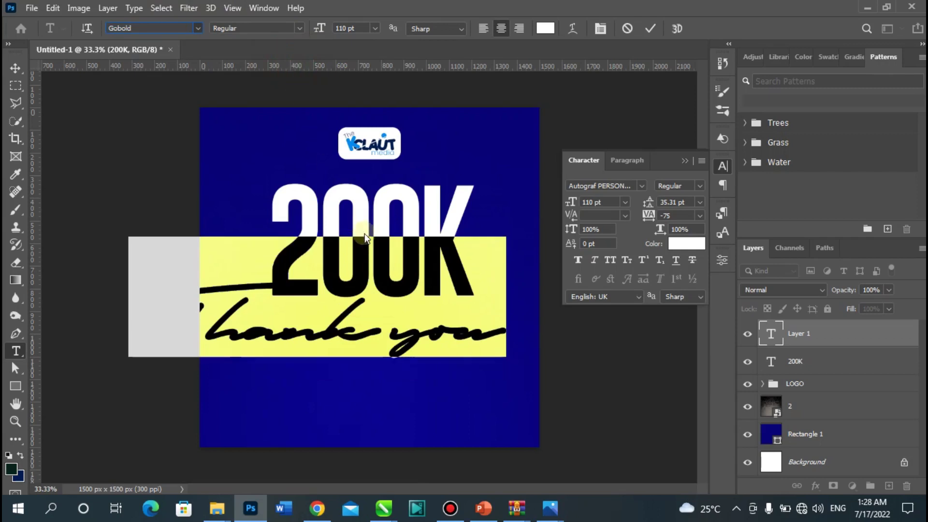
left_click(431, 327)
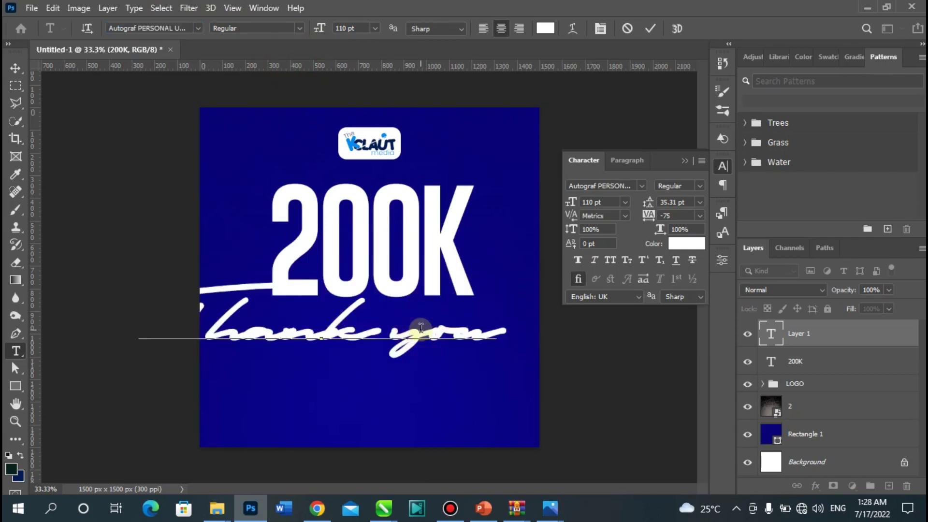
Step: Recolour the "Thank you" text with the logo's blue 068aec, adjusted to a slightly brighter shade
key("ctrl+a")
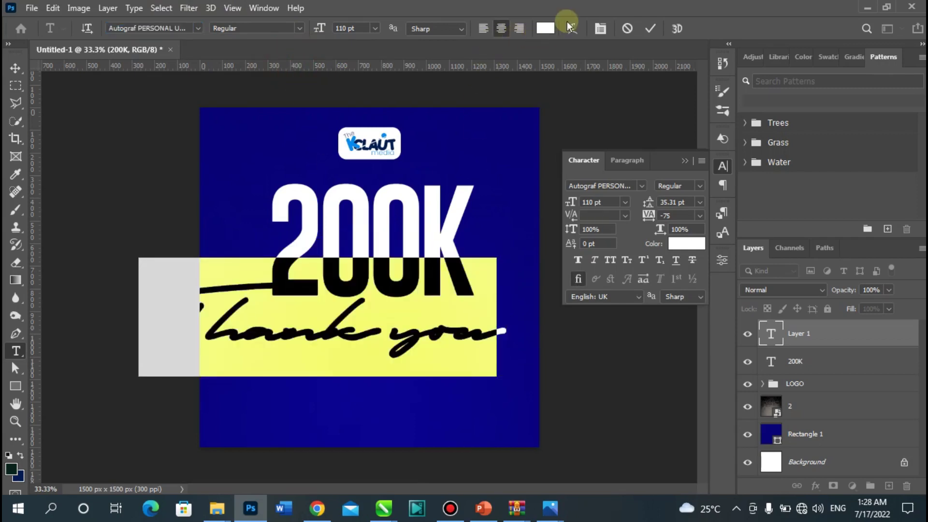
left_click(545, 29)
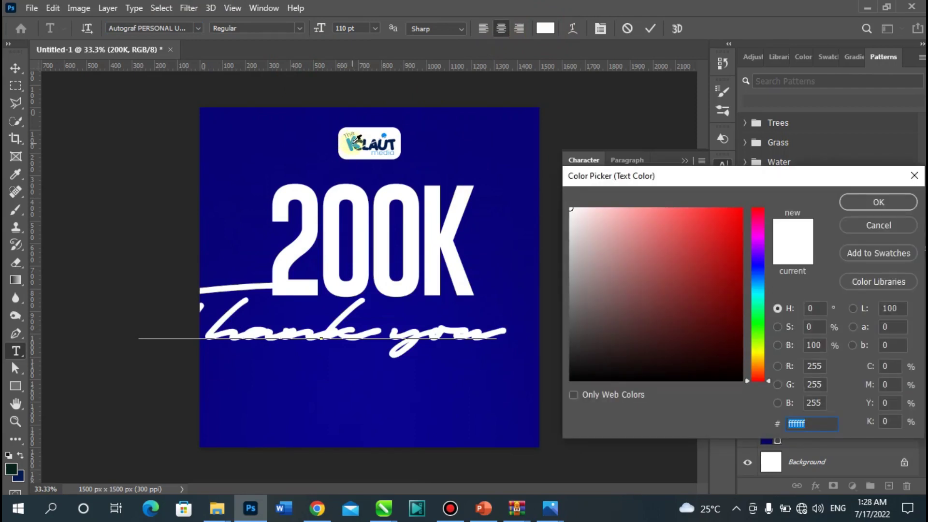
type("068aec")
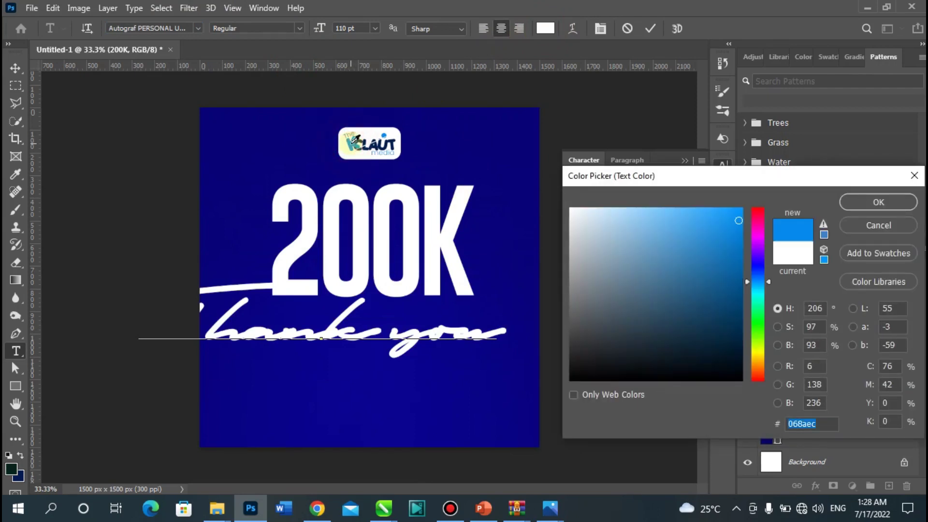
left_click(734, 212)
left_click(868, 203)
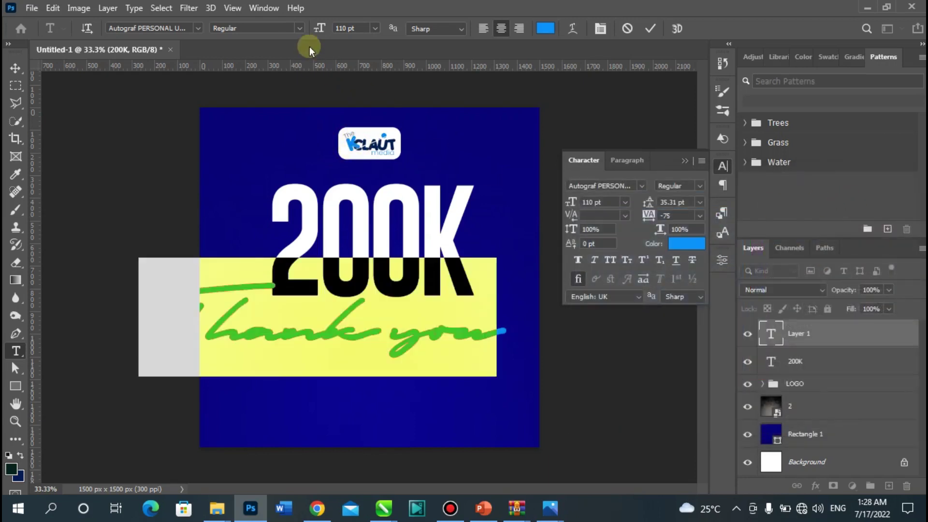
Step: Reduce the "Thank you" text to 55 pt, set its tracking to -25 and finish the text edit
left_click_drag(321, 27, 287, 39)
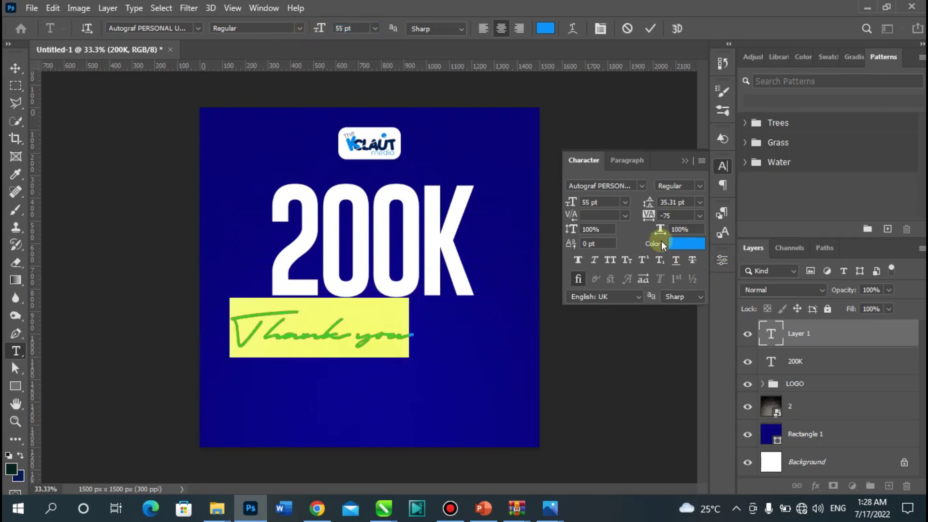
left_click(700, 216)
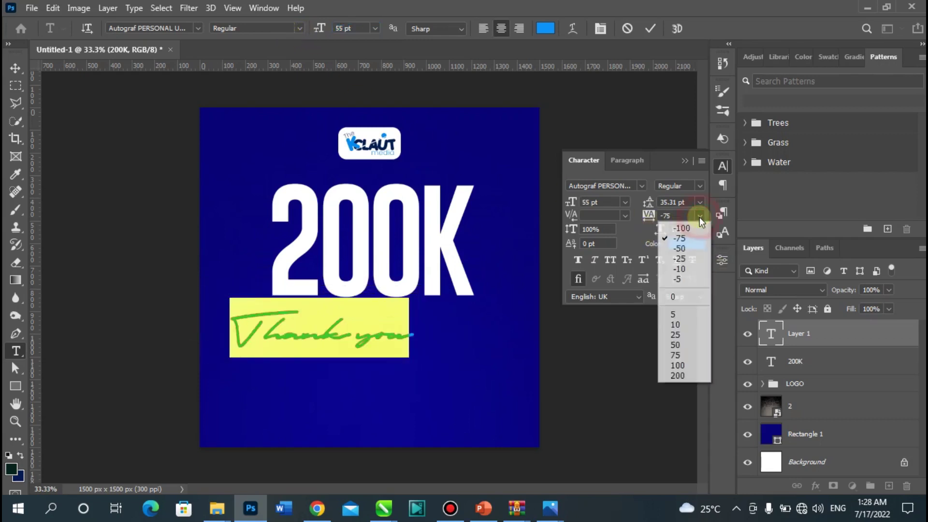
left_click(688, 255)
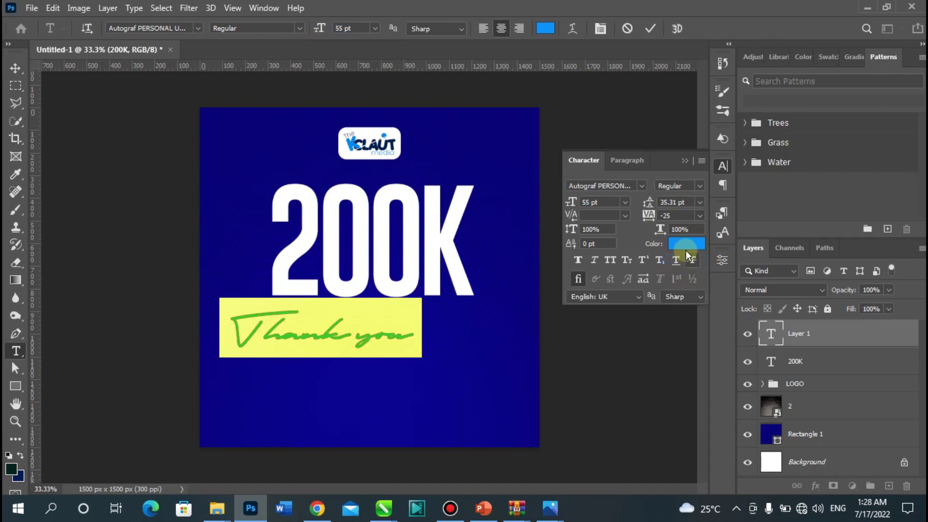
left_click(15, 68)
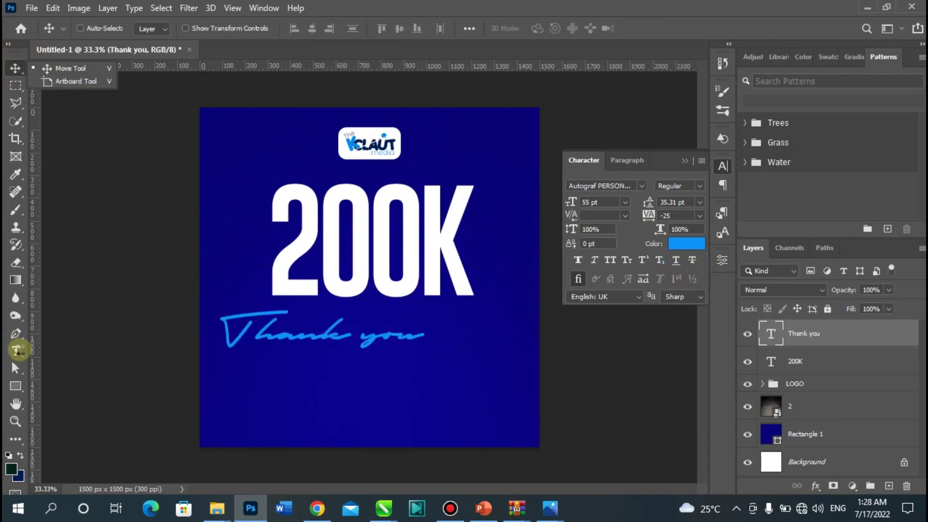
Step: Capitalise the second word so the script text reads "Thank You", and finish the text edit
left_click(16, 352)
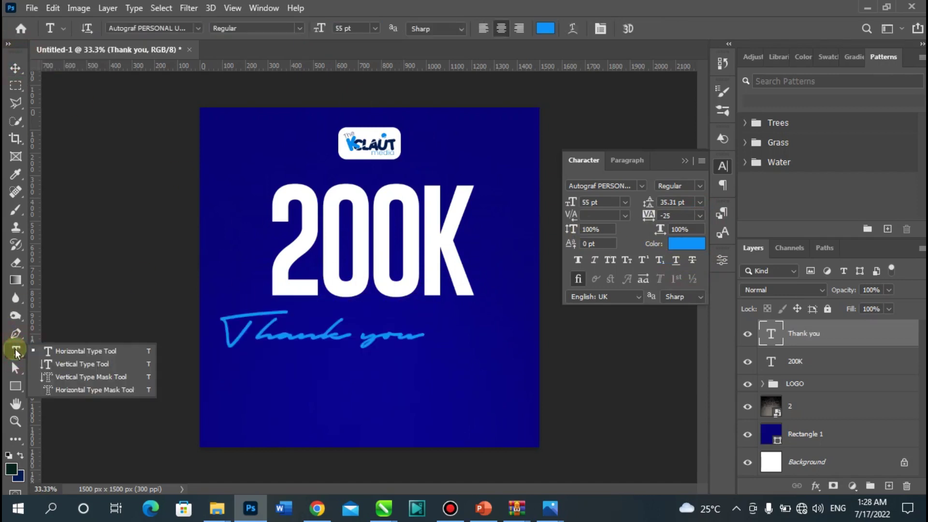
left_click(376, 337)
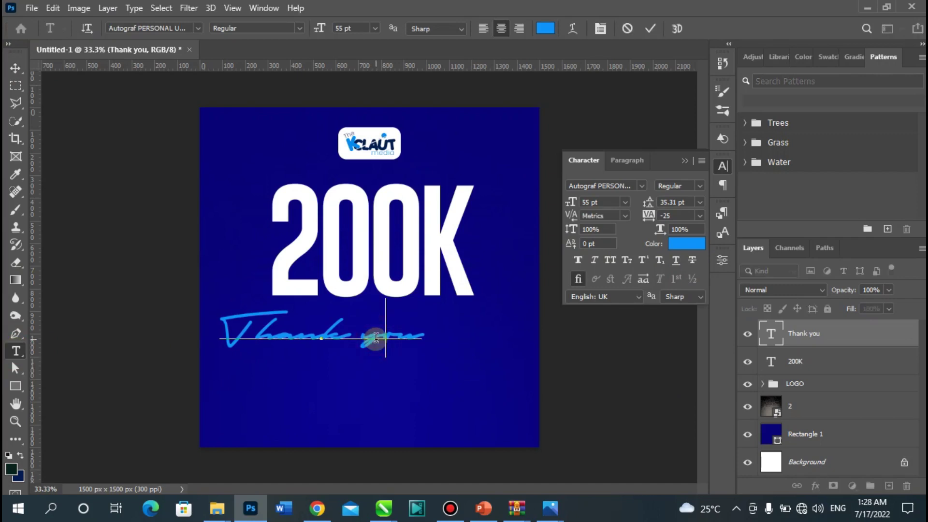
key("BackSpace")
type("Y")
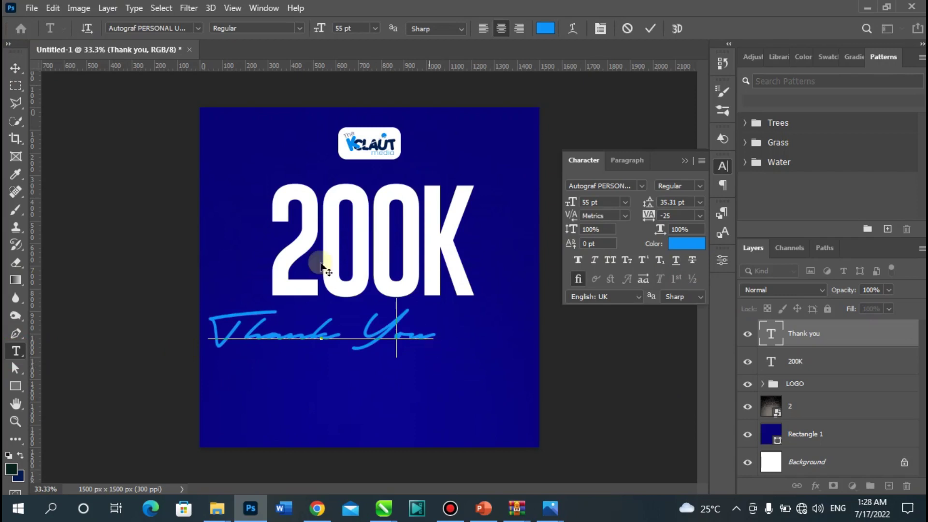
left_click(16, 69)
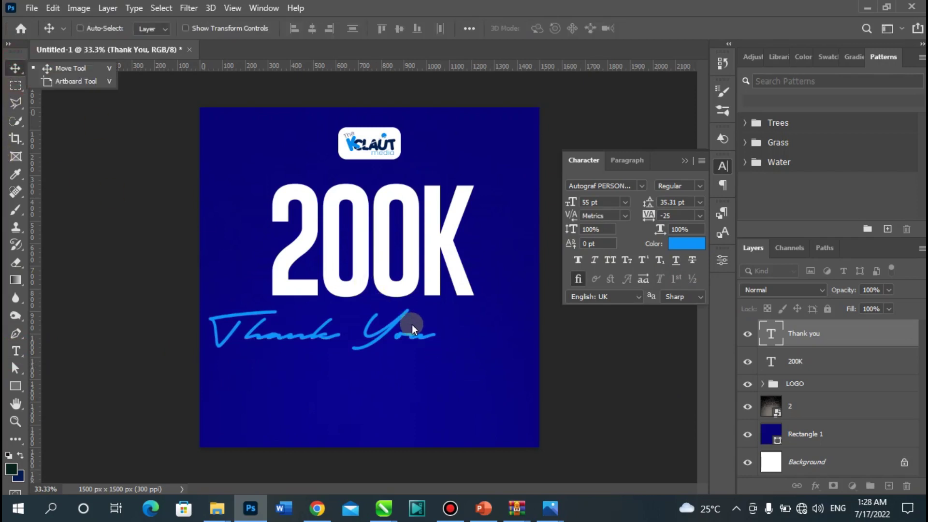
Step: Move the "Thank You" text over the upper edge of 200K and scale it down proportionally to about 63%
left_click_drag(428, 323, 458, 188)
key("ctrl+t")
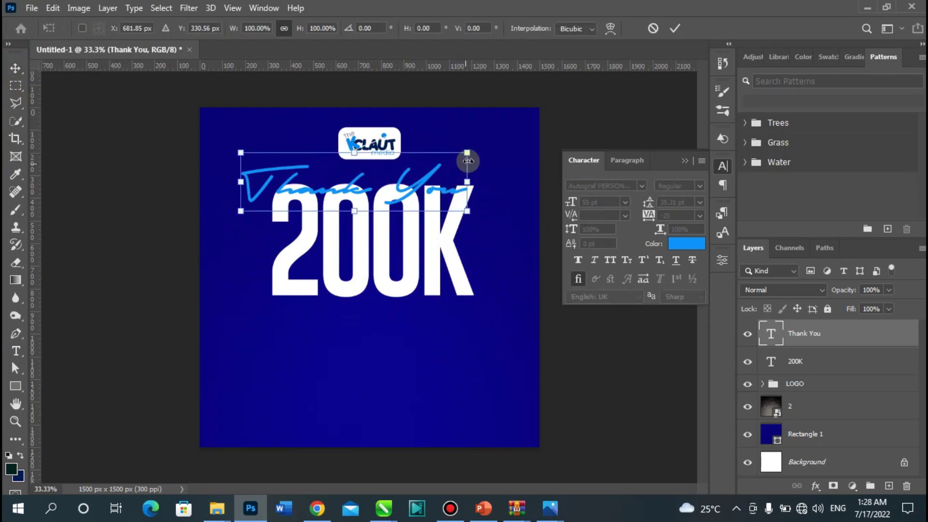
left_click_drag(460, 154, 383, 175)
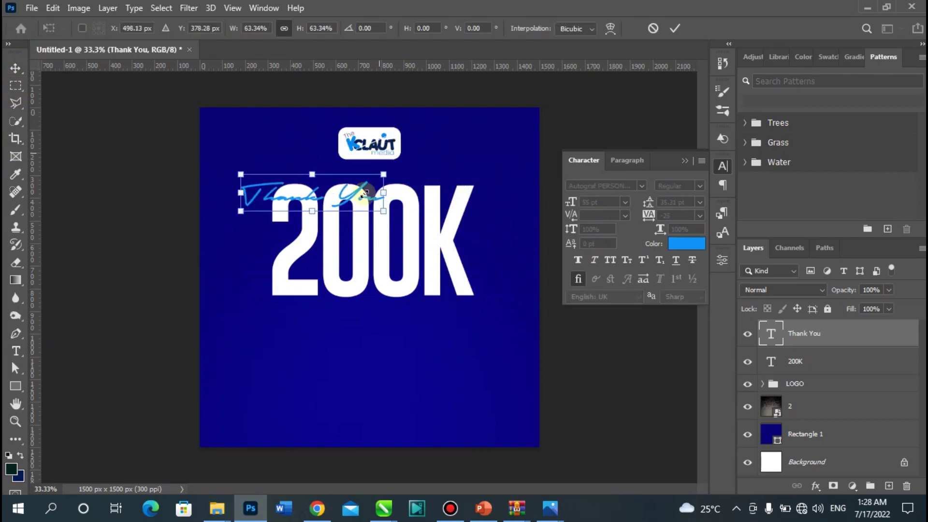
double_click(369, 193)
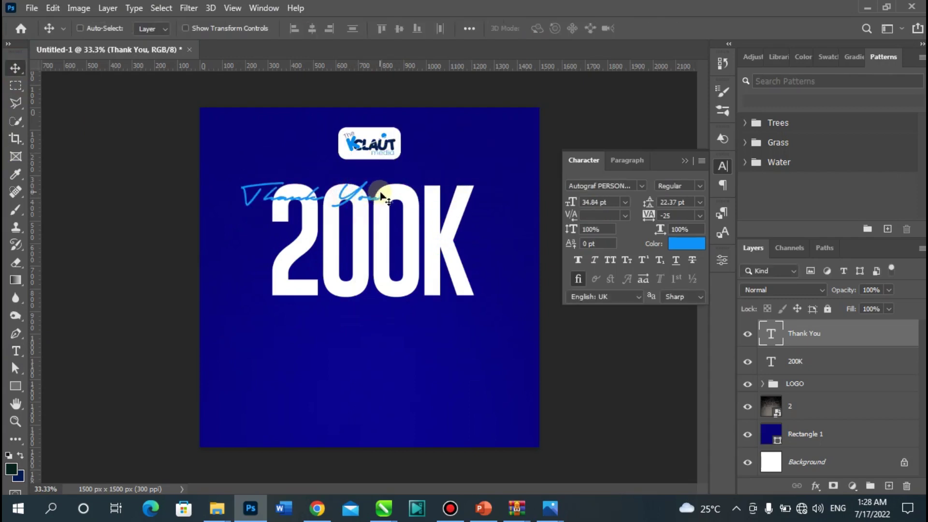
Step: Move the "Thank You" text onto the upper edge of 200K and centre it horizontally on the canvas
left_click_drag(382, 193, 444, 180)
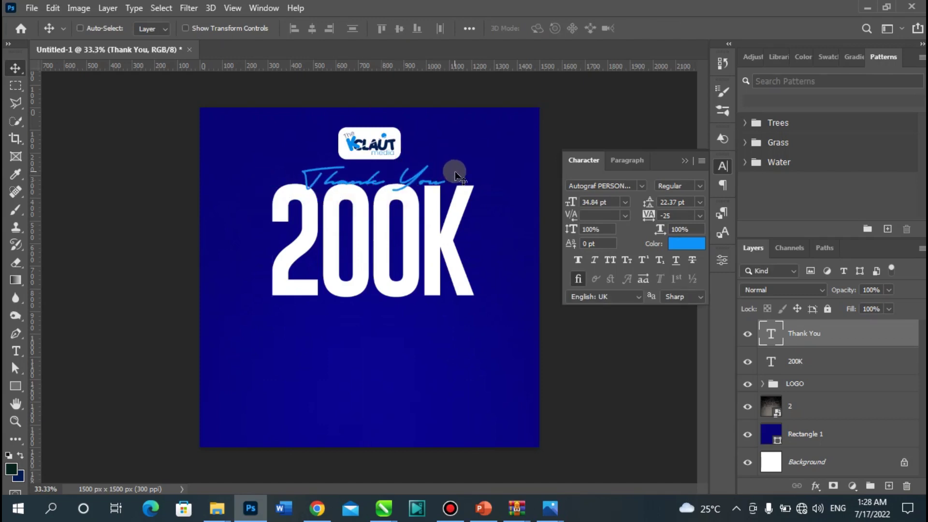
key("ctrl+a")
left_click(313, 29)
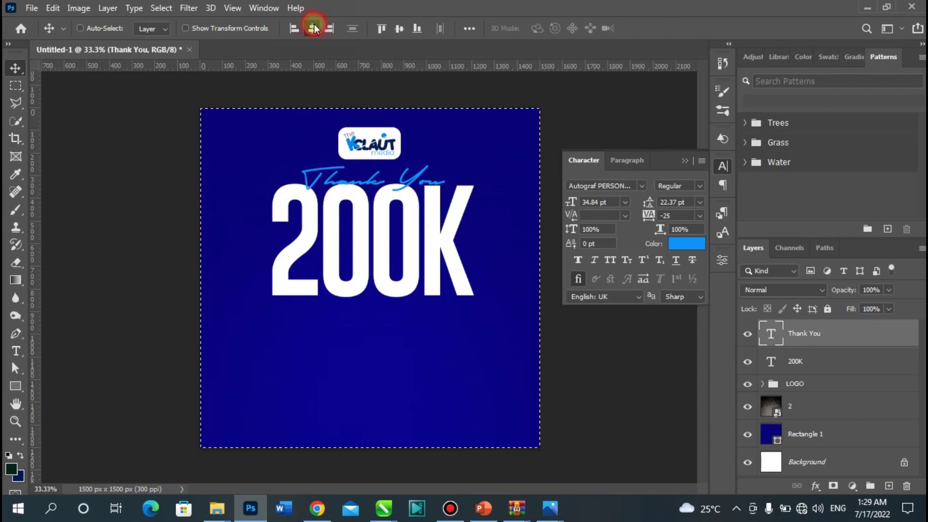
left_click(314, 28)
key("ctrl+d")
Step: Add a drop shadow effect to the "Thank You" text layer
left_click(764, 341)
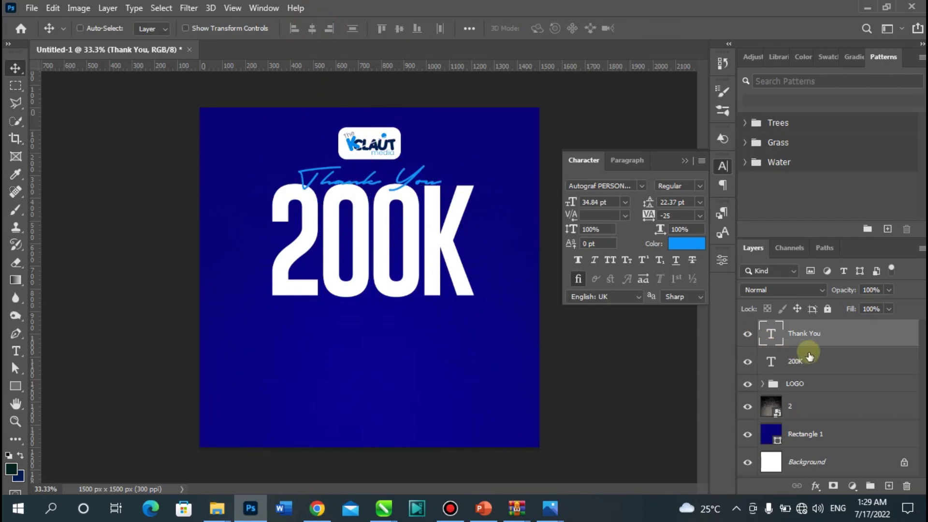
right_click(810, 336)
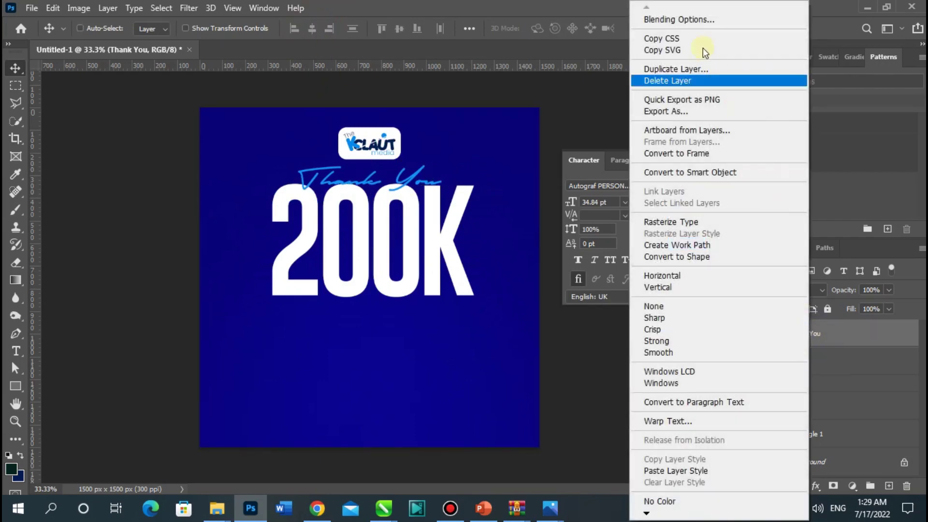
left_click(686, 19)
left_click(578, 173)
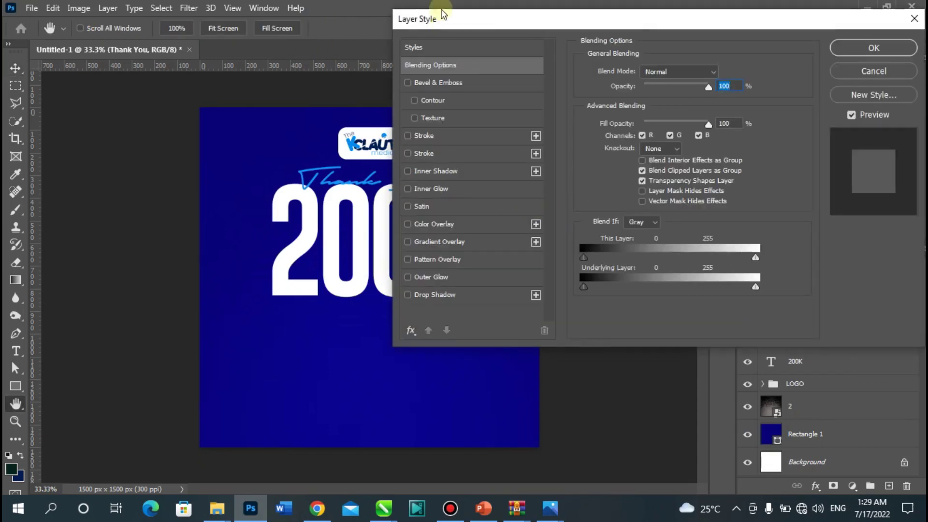
left_click_drag(442, 14, 549, 16)
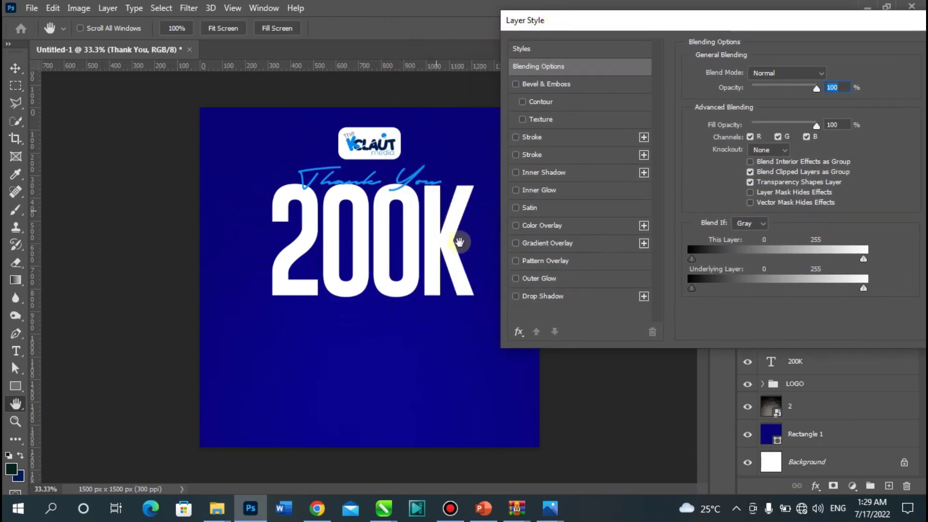
left_click(544, 296)
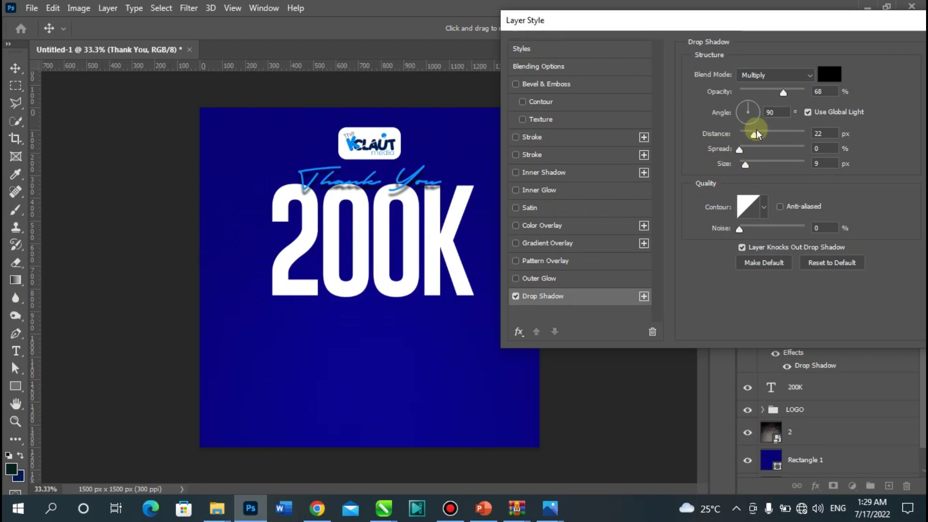
Step: Set the "Thank You" drop shadow to 47% opacity, 17 px distance and 18 px size, and apply the layer style
left_click_drag(762, 95, 768, 93)
left_click_drag(754, 134, 747, 161)
left_click(751, 164)
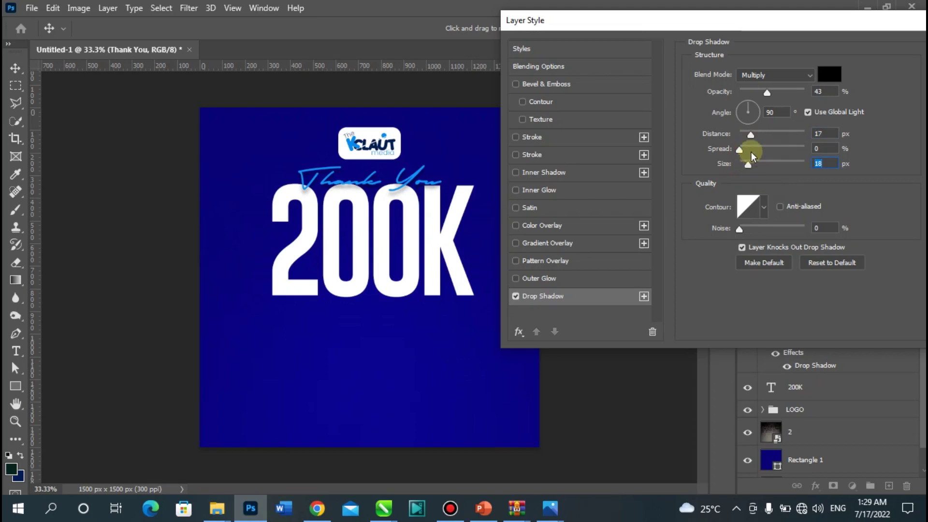
left_click(769, 93)
left_click(771, 91)
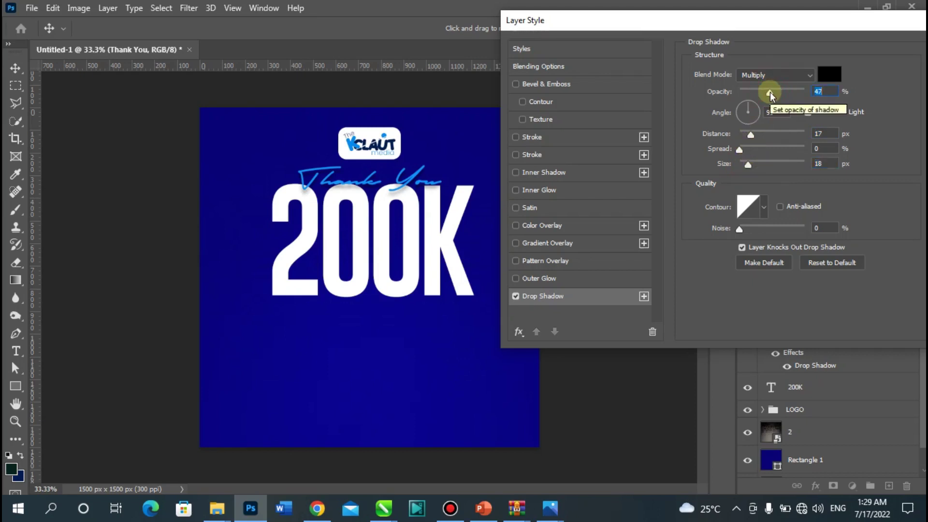
key("Return")
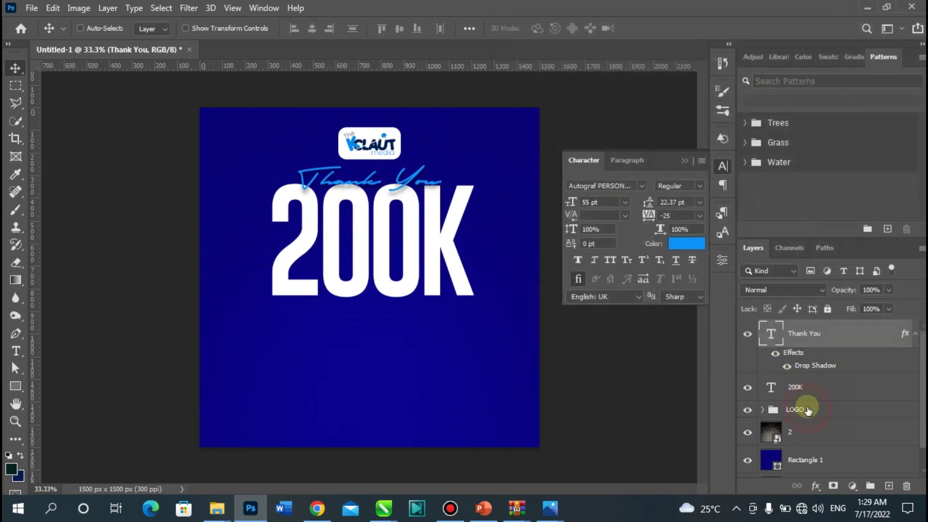
Step: Nudge the LOGO group slightly upward to widen its gap above the "Thank You" text
left_click(807, 414)
key("shift+Up")
key("shift+Up")
key("shift+Up")
key("shift+Up")
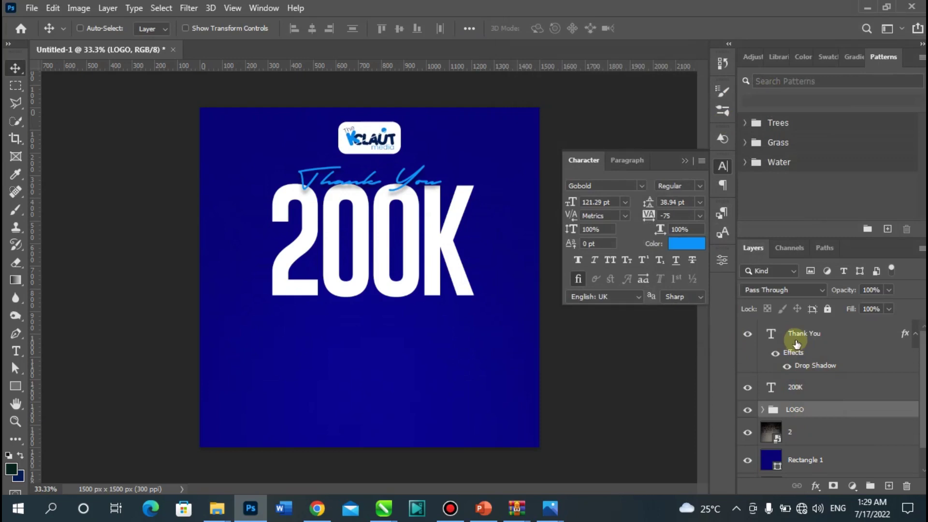
Step: Centre the 200K and "Thank You" text layers horizontally on the canvas and clear the selection
key("alt+bracketright")
left_click(916, 334)
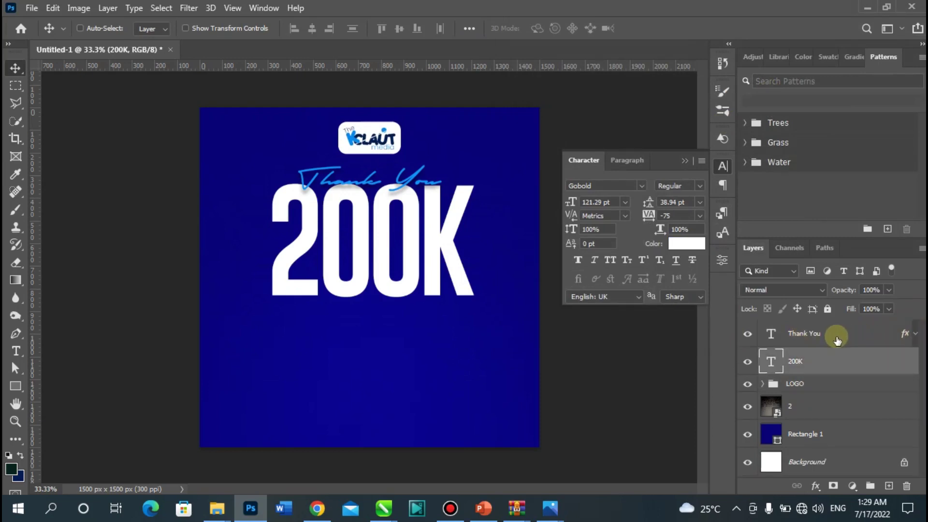
left_click(826, 339, "ctrl")
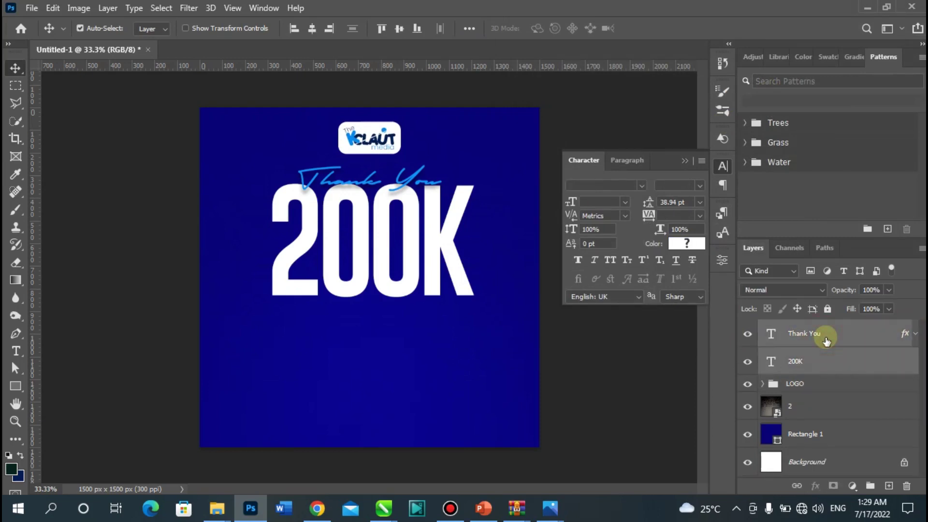
key("ctrl+a")
left_click(313, 29)
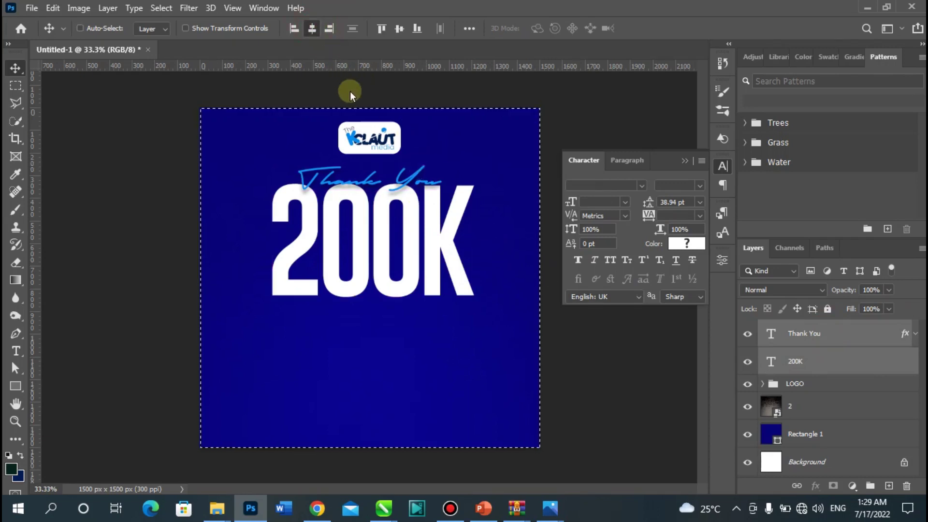
key("ctrl+d")
left_click(684, 162)
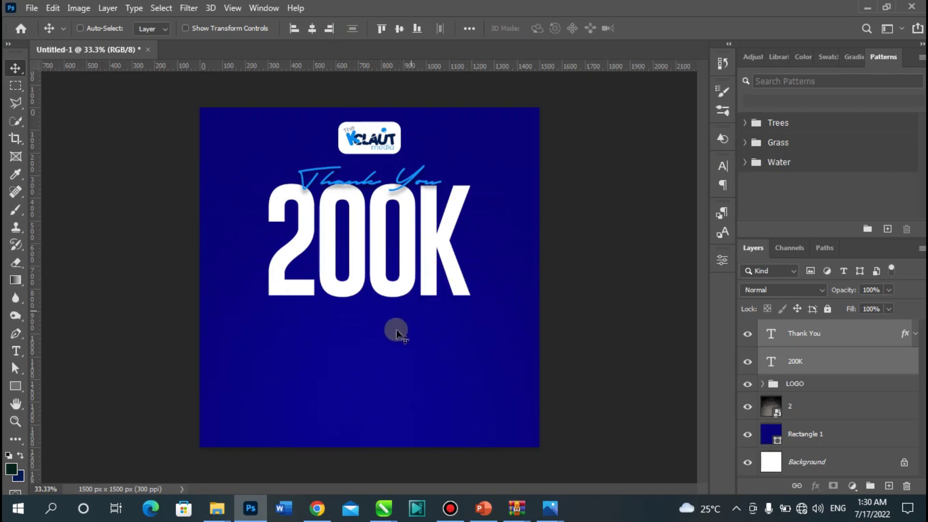
Step: Place the PIX cut-out from the YOUTUBE 2' folder and scale it down proportionally so the hair overlaps the lower part of 200K
mouse_move(217, 507)
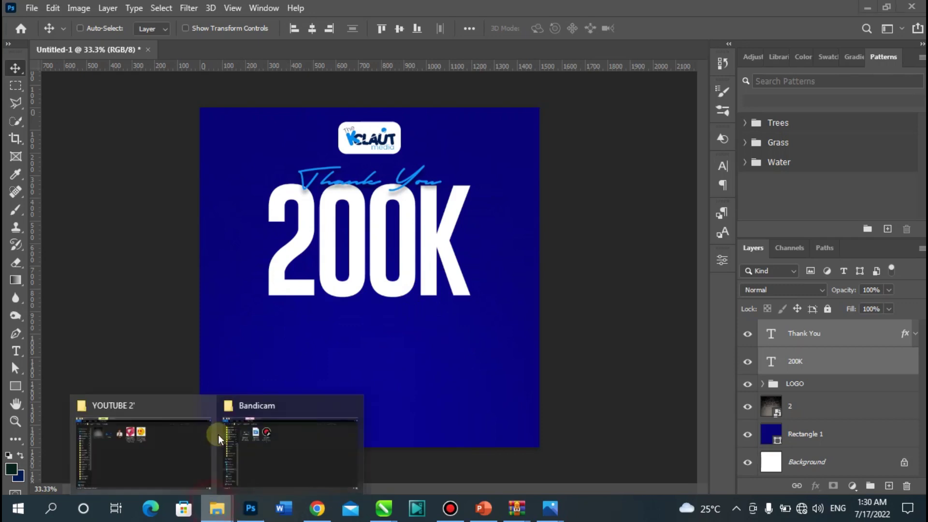
left_click(213, 448)
left_click_drag(302, 133, 361, 363)
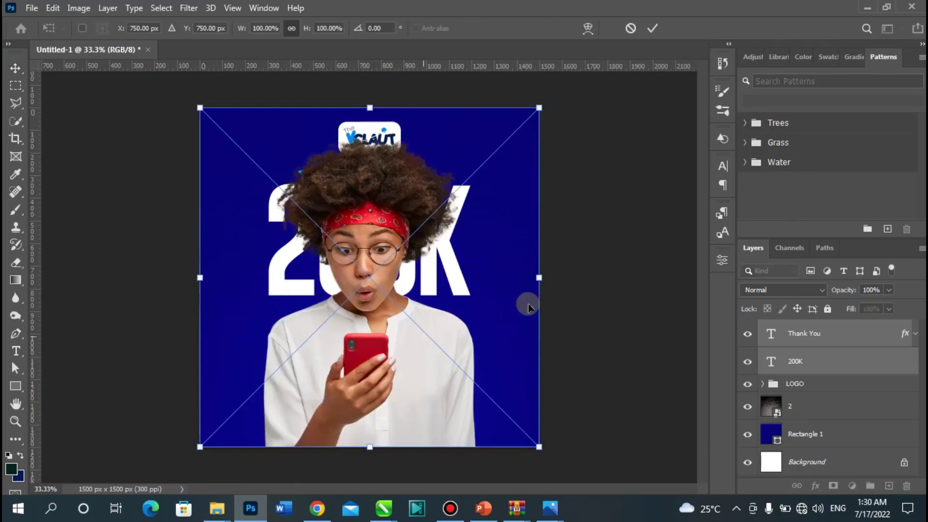
left_click_drag(541, 281, 411, 297)
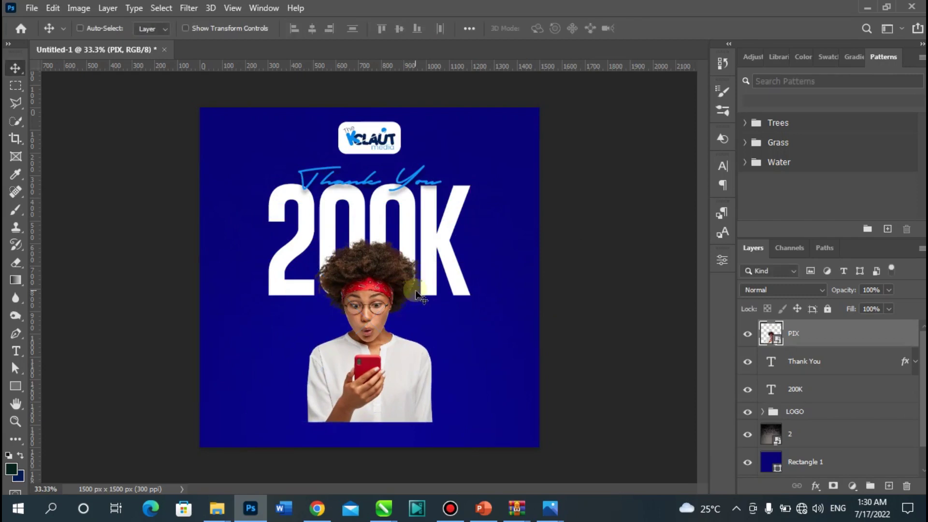
Step: Examine the placed PIX cut-out up close, checking its edges and its overlap with 200K
key("ctrl+plus")
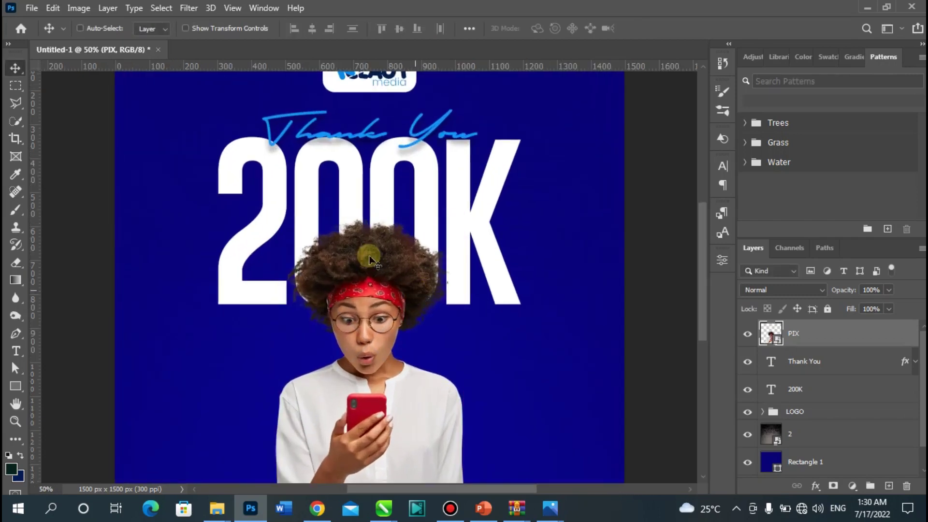
scroll(393, 263, "down", 3)
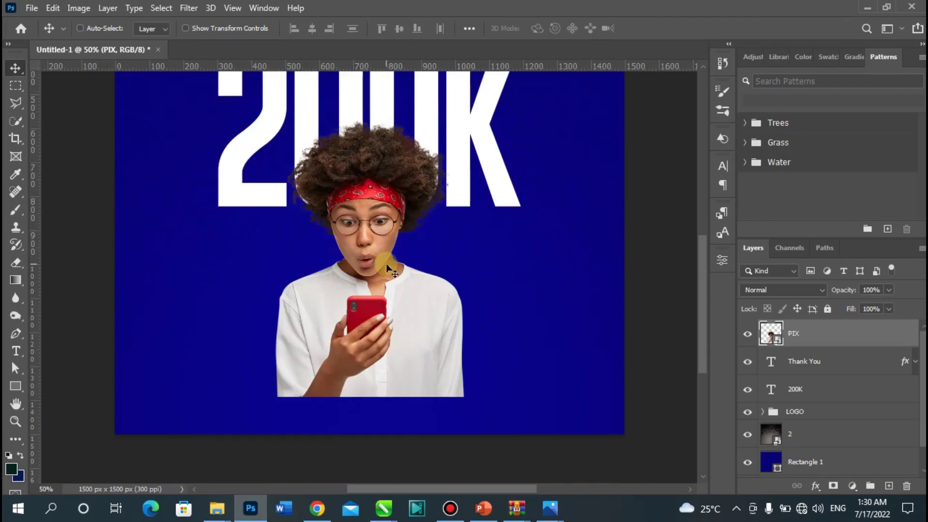
key("ctrl+minus")
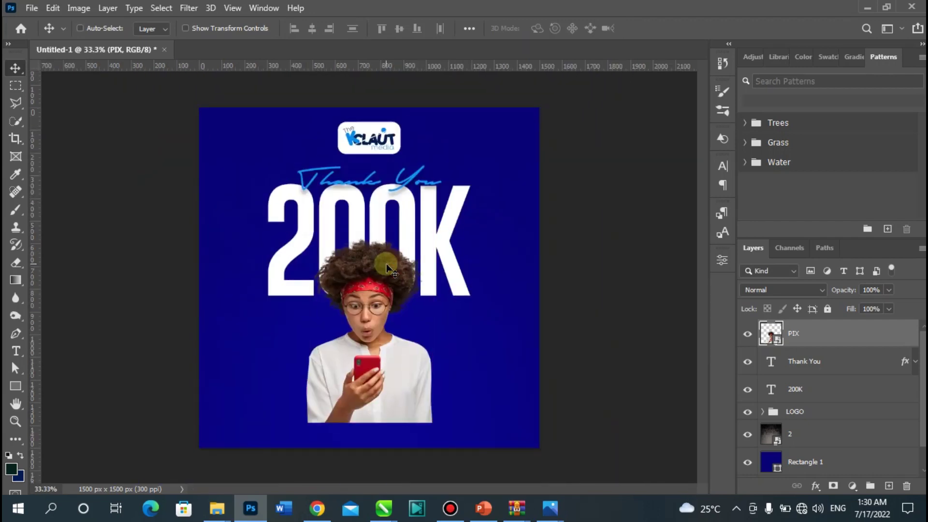
key("ctrl+plus")
key("ctrl+plus")
scroll(387, 264, "down", 5)
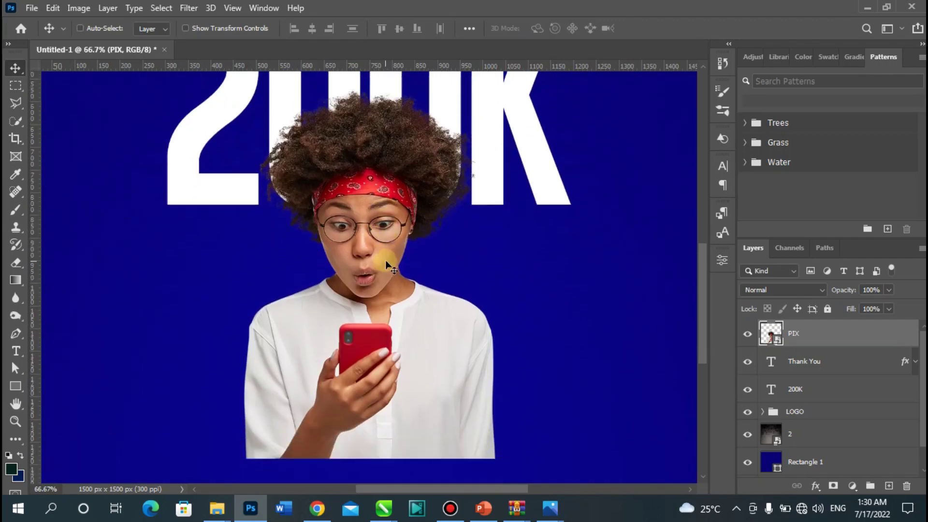
key("ctrl+minus")
key("ctrl+minus")
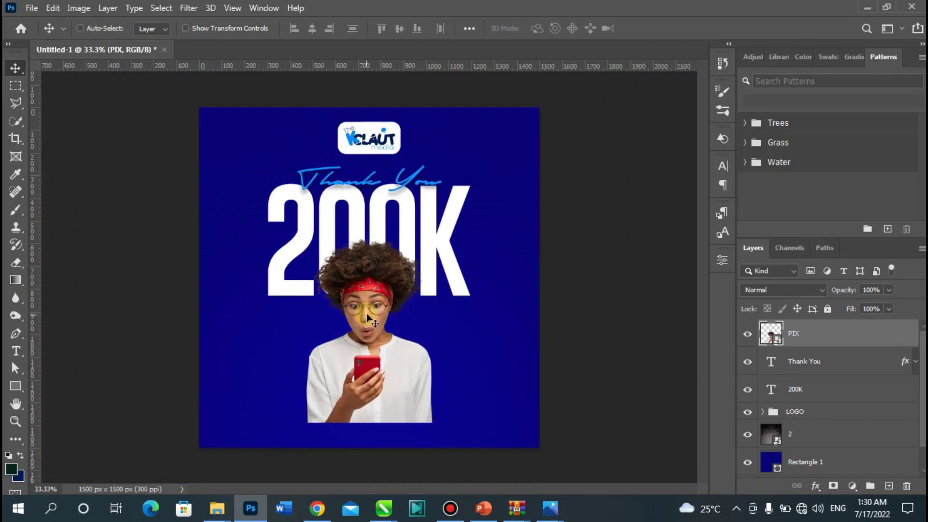
Step: Start the Camera Raw filter on the PIX layer and set Clarity to +31
left_click(188, 9)
left_click(239, 111)
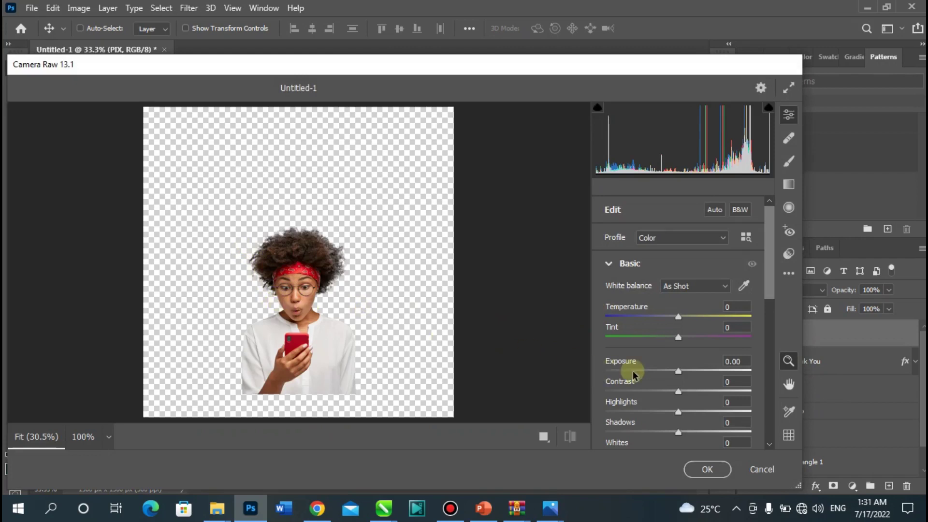
scroll(680, 375, "down", 3)
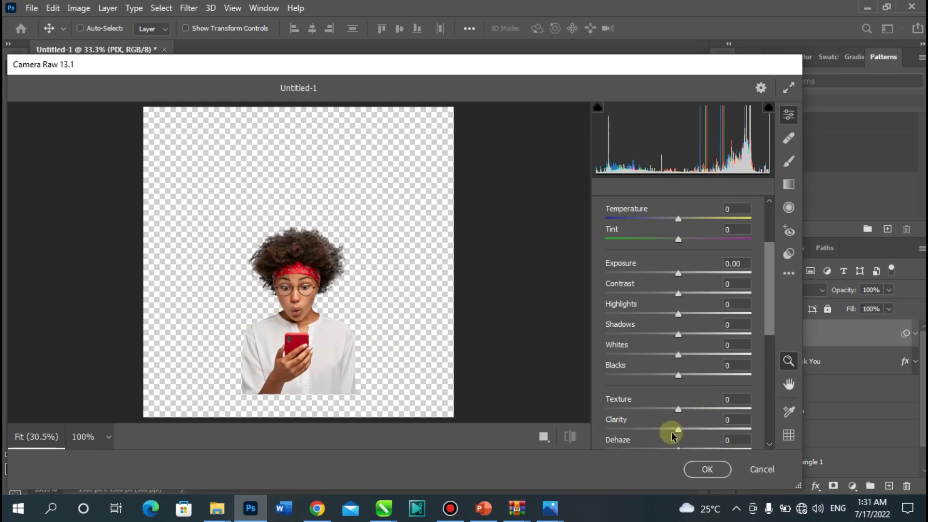
left_click(300, 297)
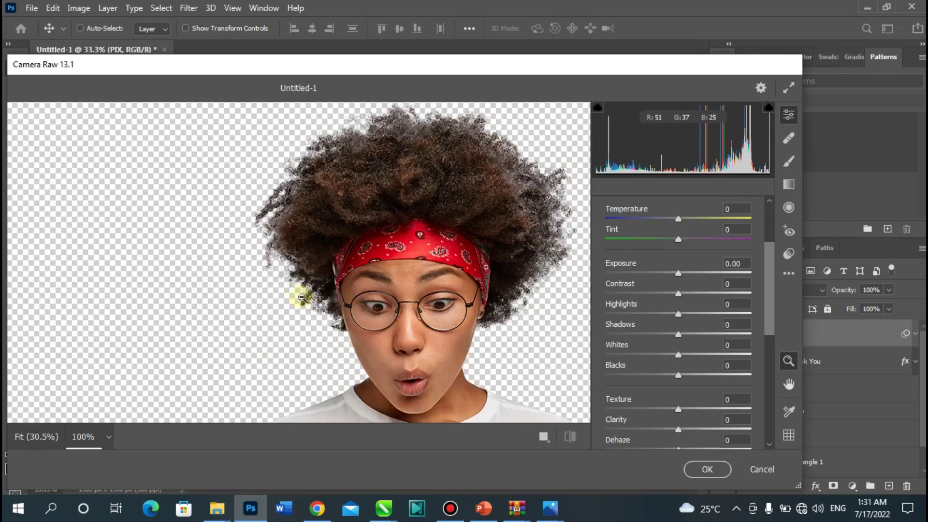
left_click(444, 301)
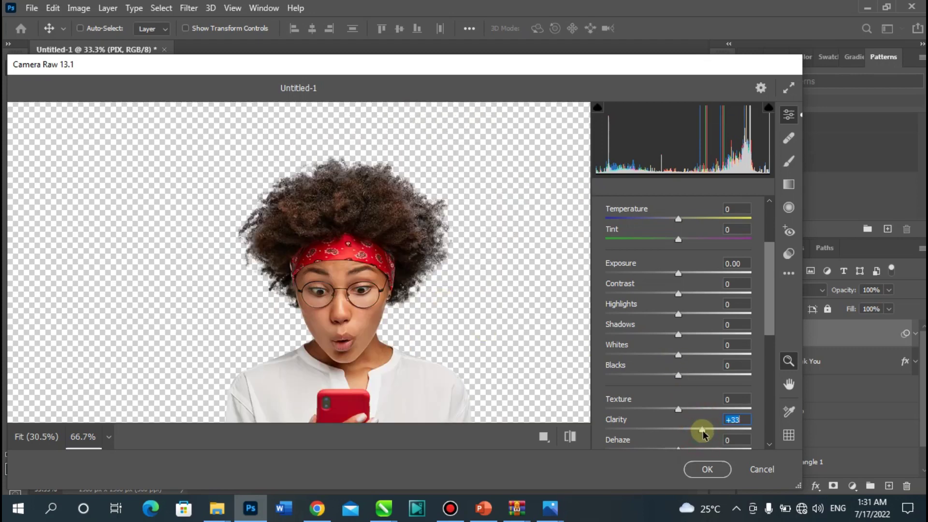
mouse_move(702, 432)
left_mouse_down()
mouse_move(717, 435)
mouse_move(700, 429)
left_mouse_up()
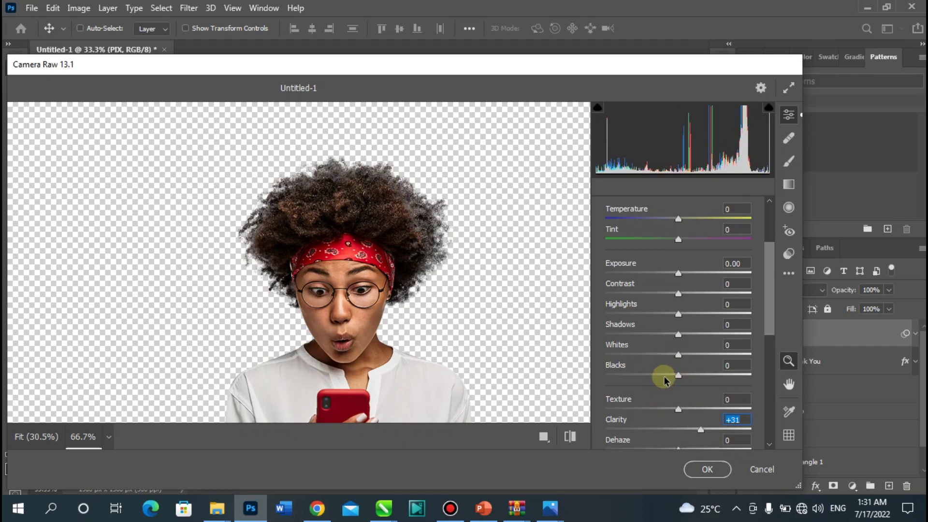
Step: Set Blacks to -21, Texture to +14 and Contrast to +19 for the PIX image and apply the Camera Raw filter
left_click(662, 376)
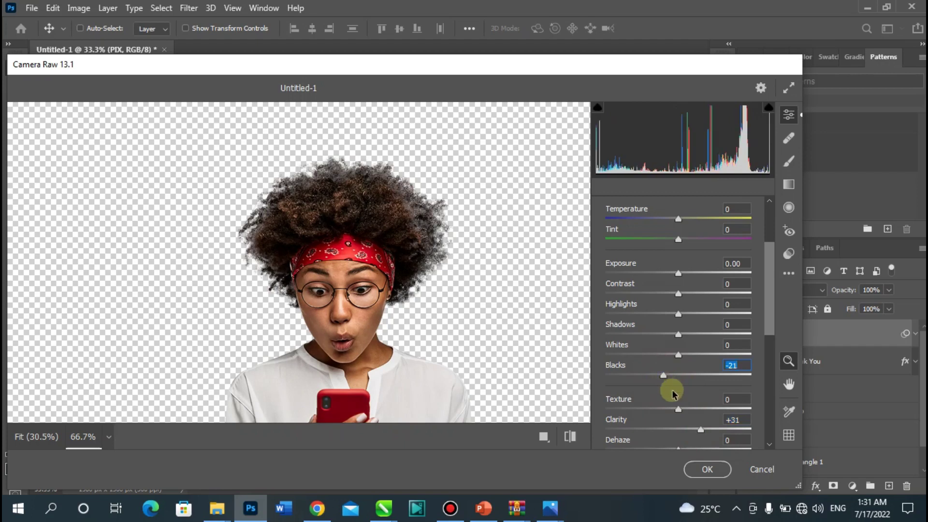
left_click(689, 410)
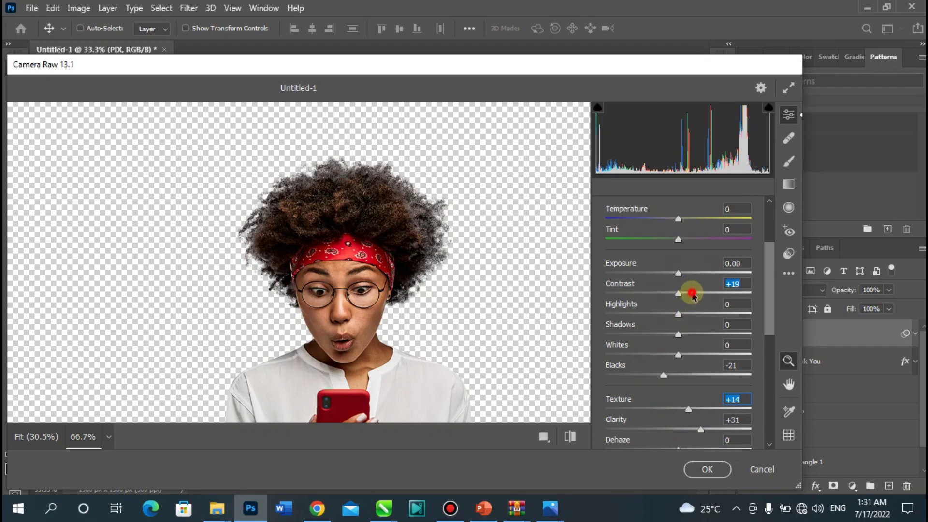
left_click(707, 470)
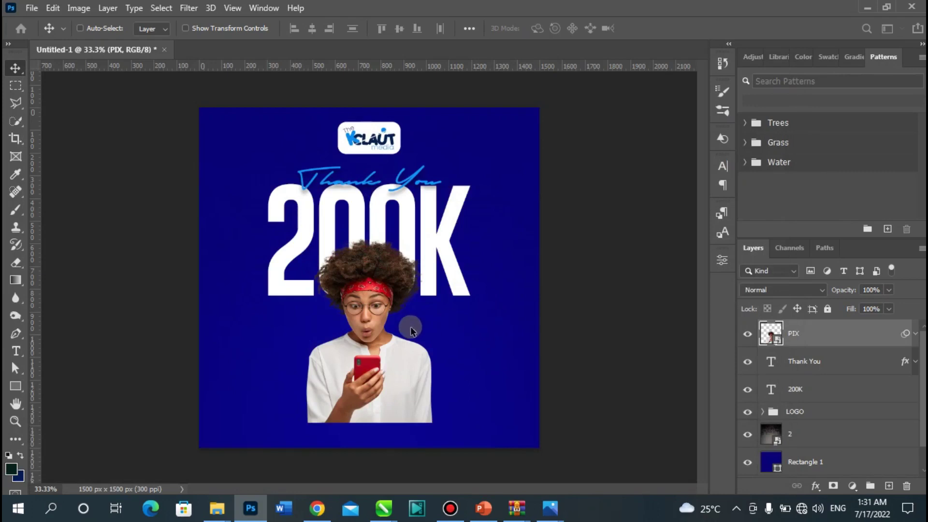
left_click(382, 314)
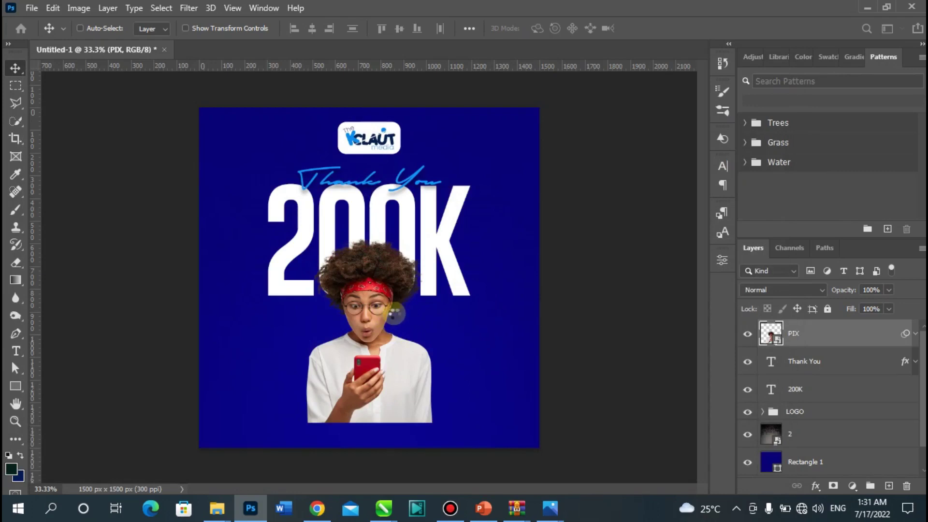
key("shift+ctrl+a")
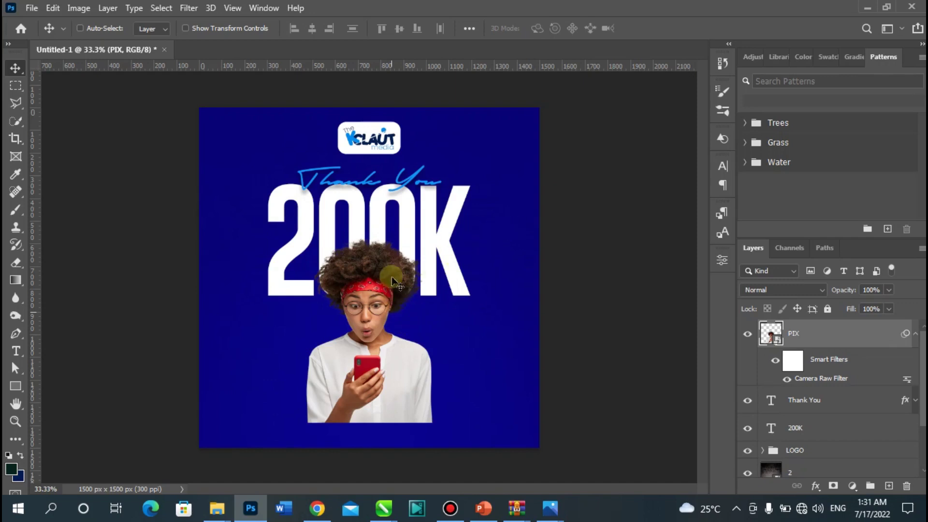
left_click(385, 309)
key("ctrl+plus")
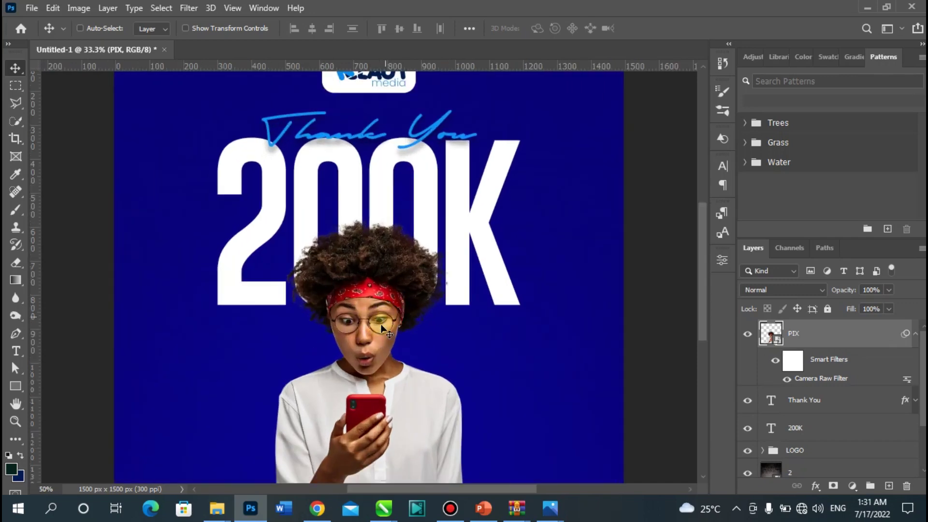
left_click(691, 305)
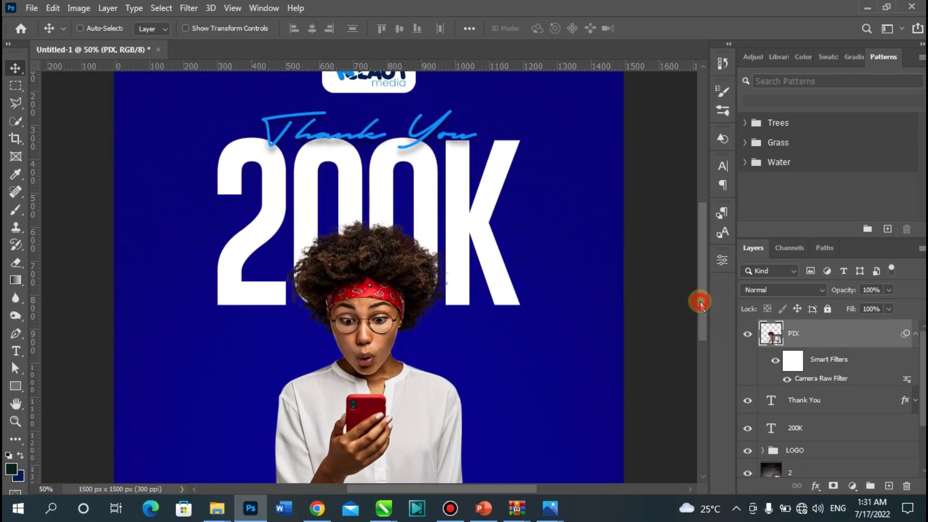
Step: Compare the PIX cut-out with and without its Camera Raw smart filter, leaving the filter switched on
left_click_drag(700, 303, 700, 333)
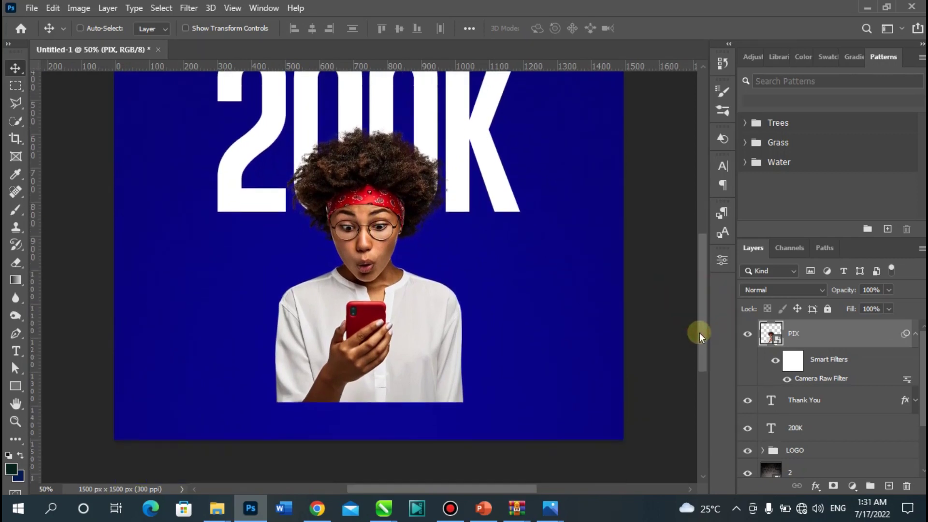
left_click(774, 364)
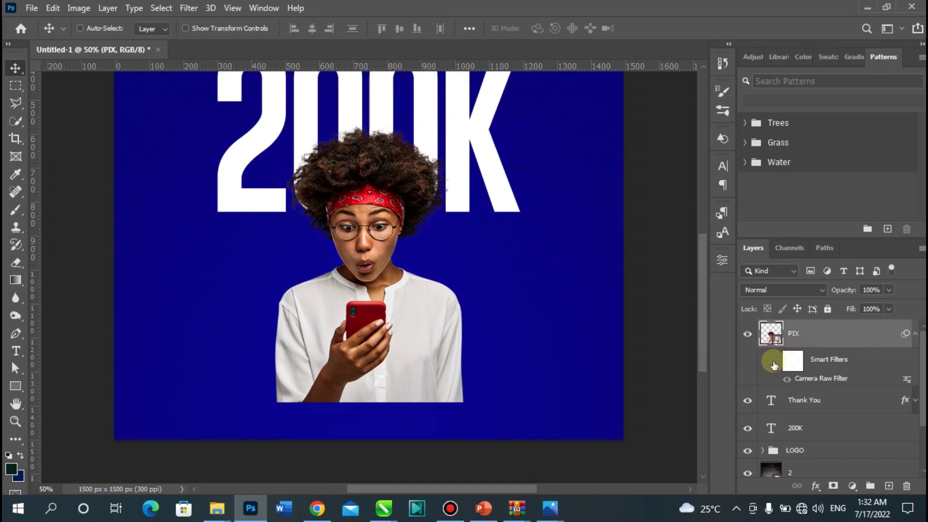
left_click(774, 363)
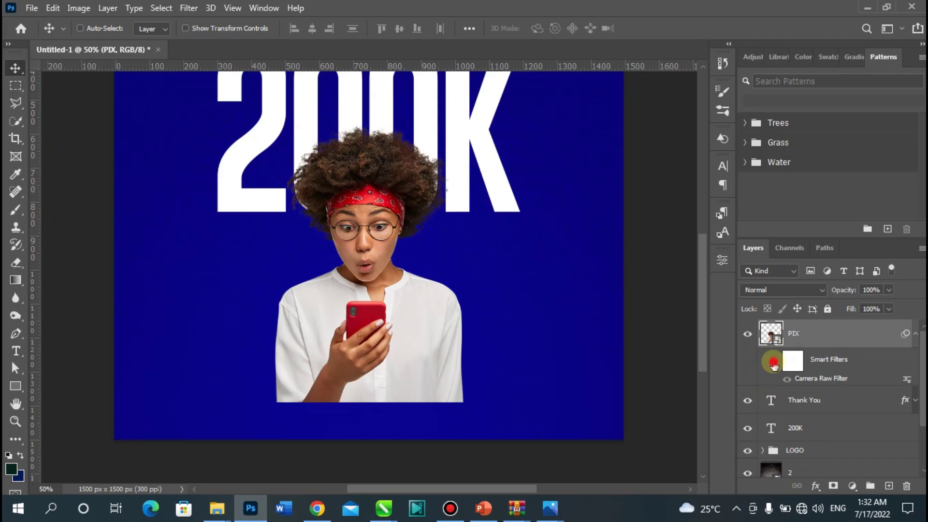
left_click(774, 364)
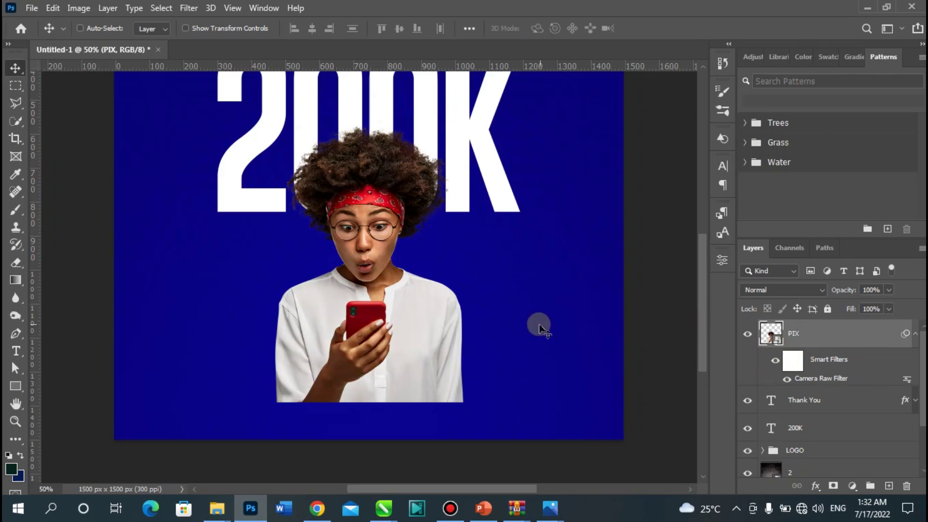
Step: Draw a rectangle about 1521 x 198 px across the full width of the canvas's lower edge, covering the cut-out's base
key("ctrl+minus")
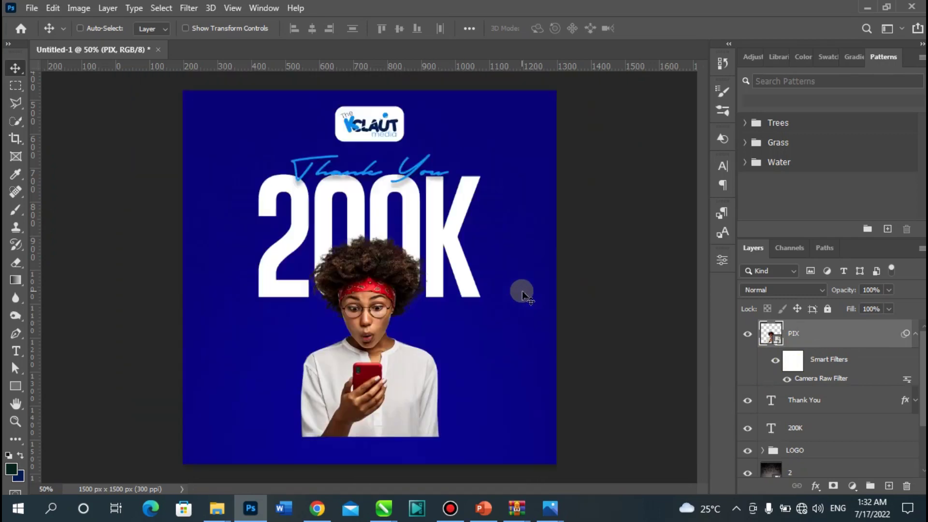
left_click(15, 385)
left_click_drag(198, 405, 542, 449)
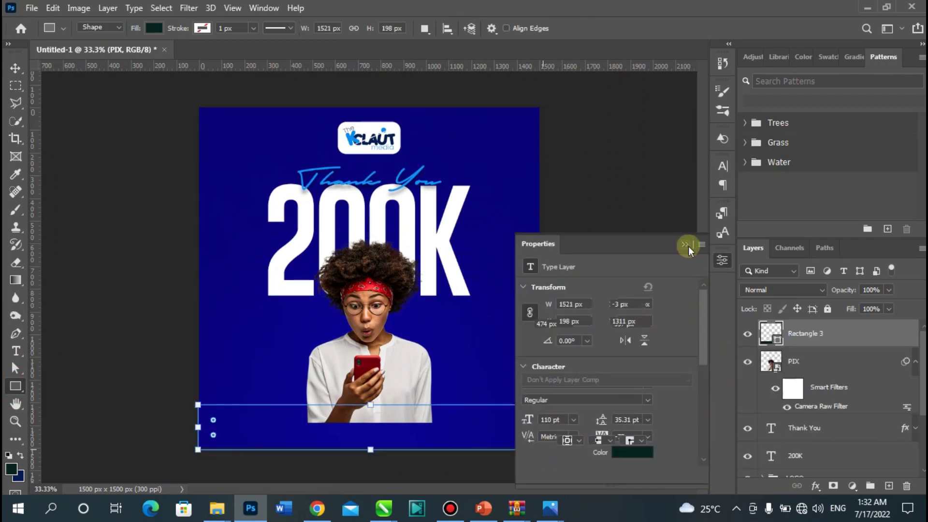
left_click(723, 260)
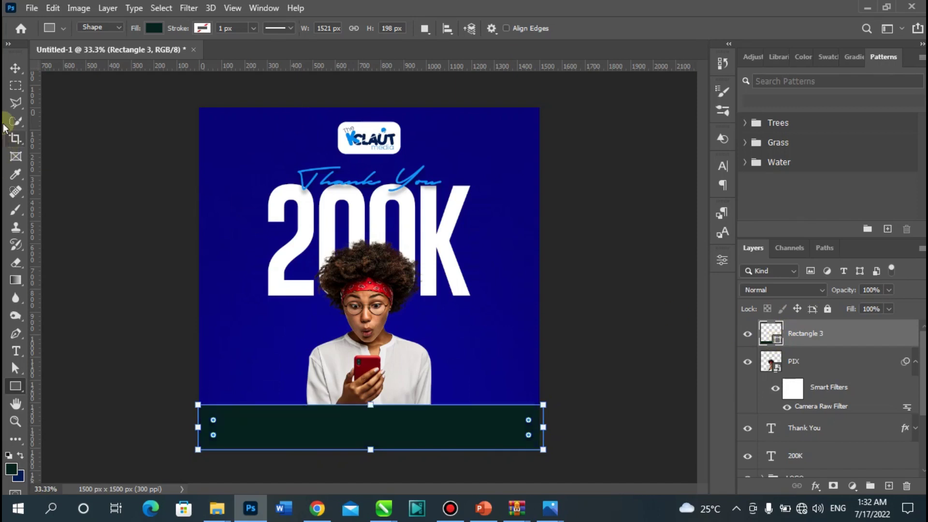
Step: Change the fill colour of the bar along the canvas's lower edge to white (ffffff)
left_click(17, 66)
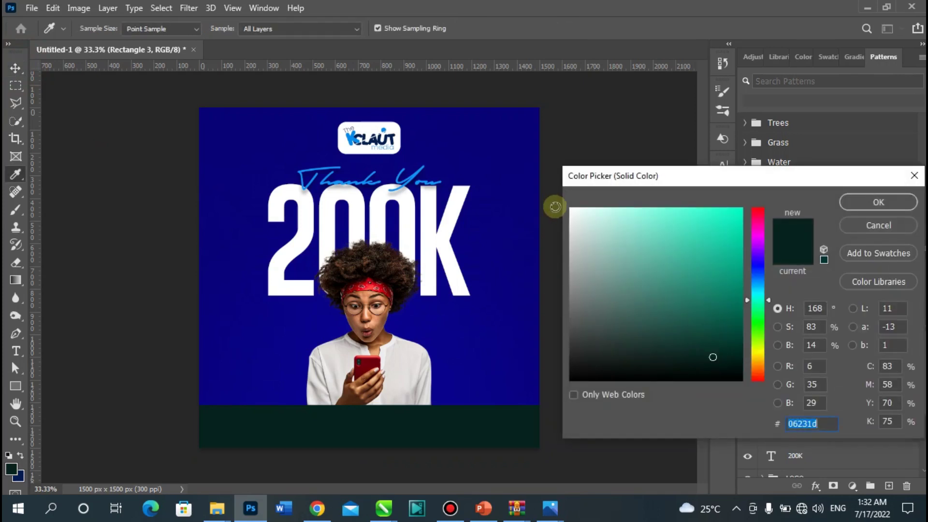
left_click(579, 219)
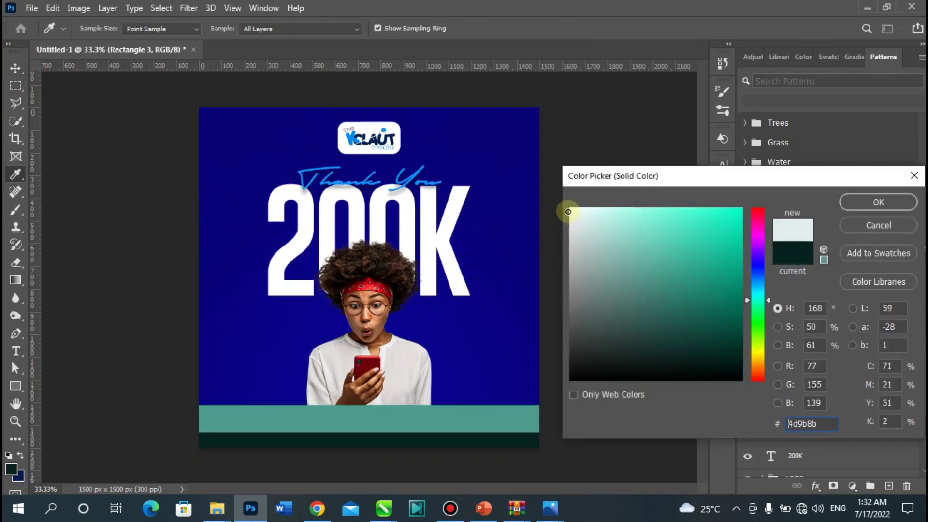
left_click(571, 208)
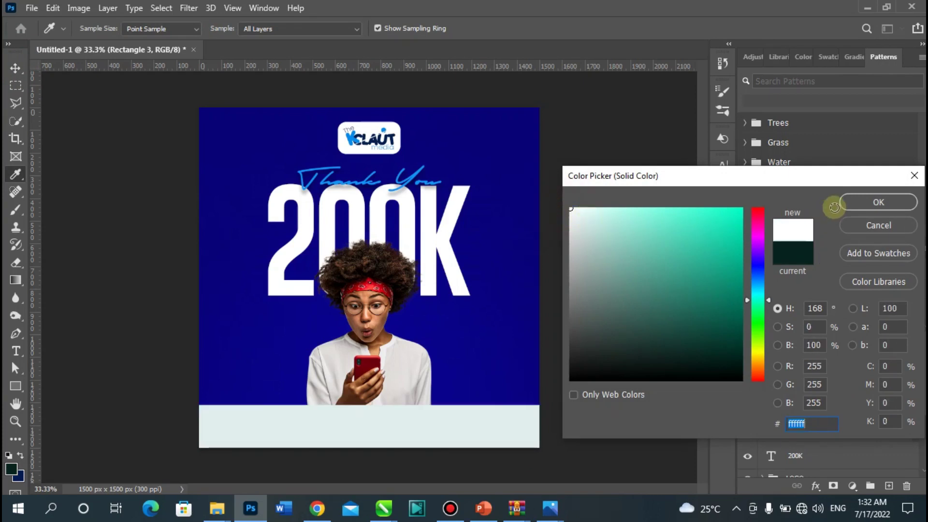
left_click(860, 207)
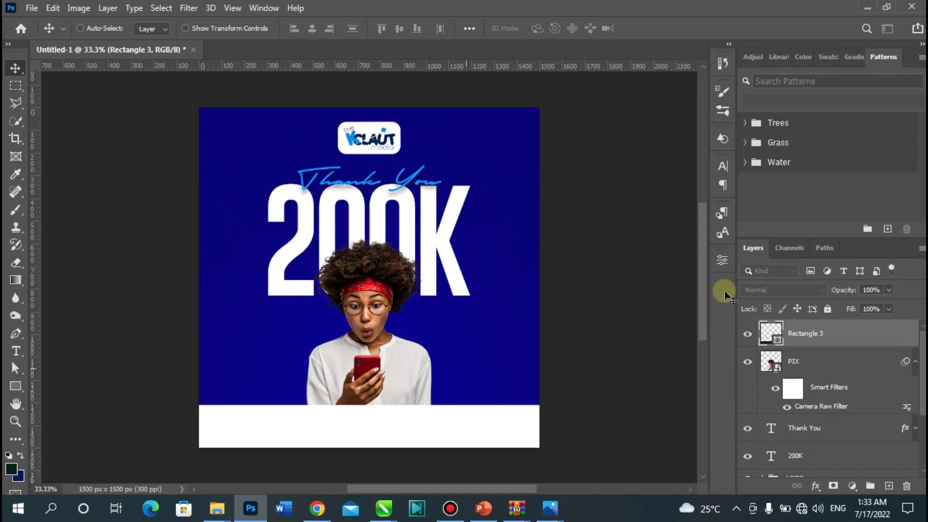
Step: Add the text "Thank" at 34 pt and position it over the upper edge of the white bar
key("ctrl+plus")
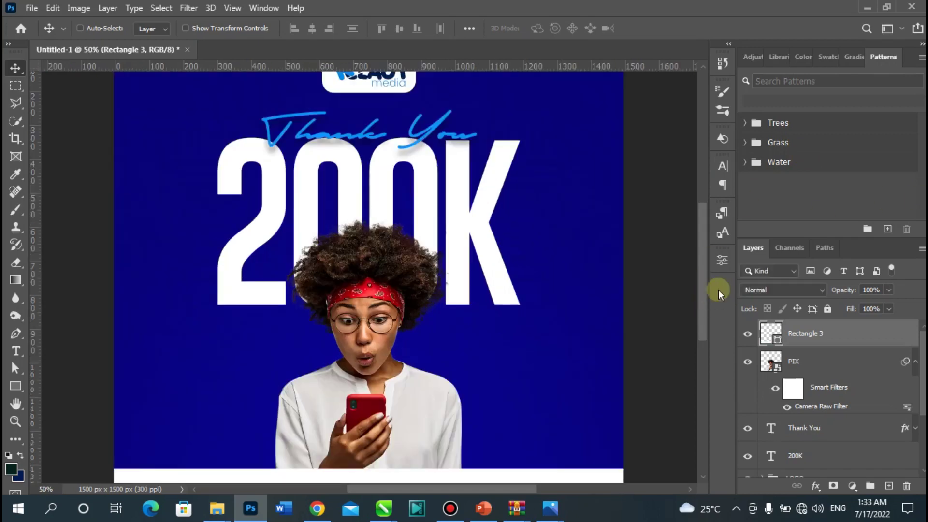
left_click_drag(704, 289, 698, 345)
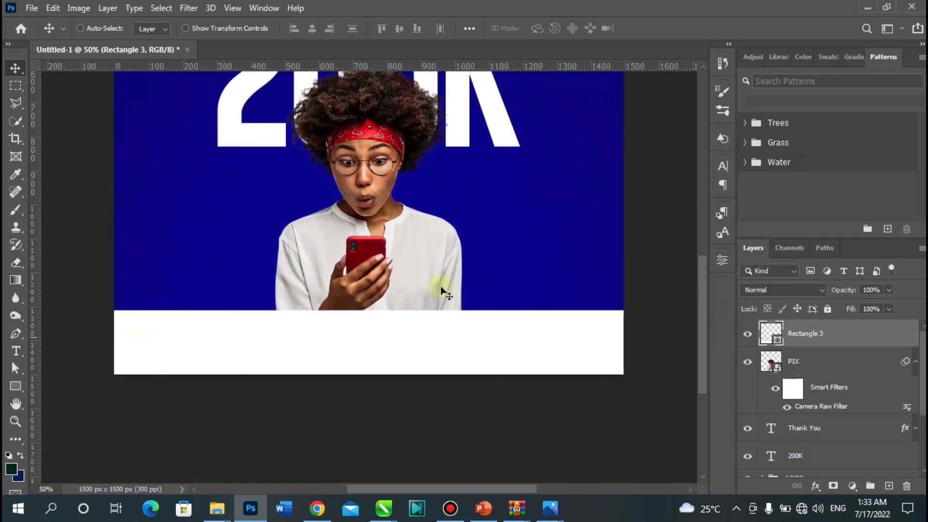
left_click(14, 356)
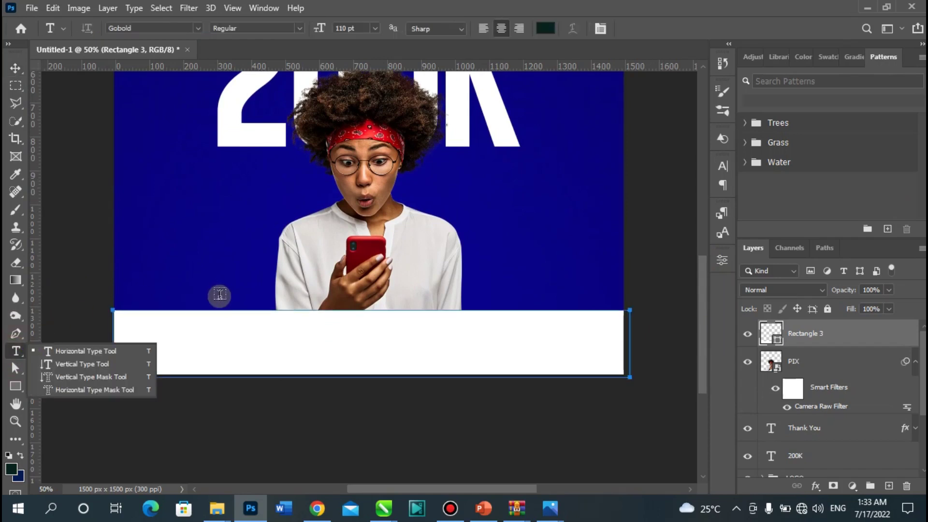
left_click(217, 294)
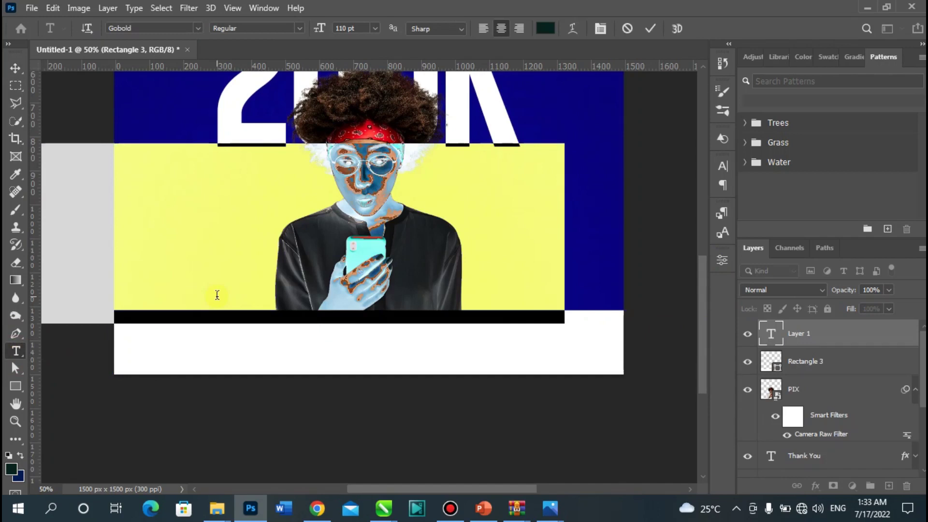
type("THANK")
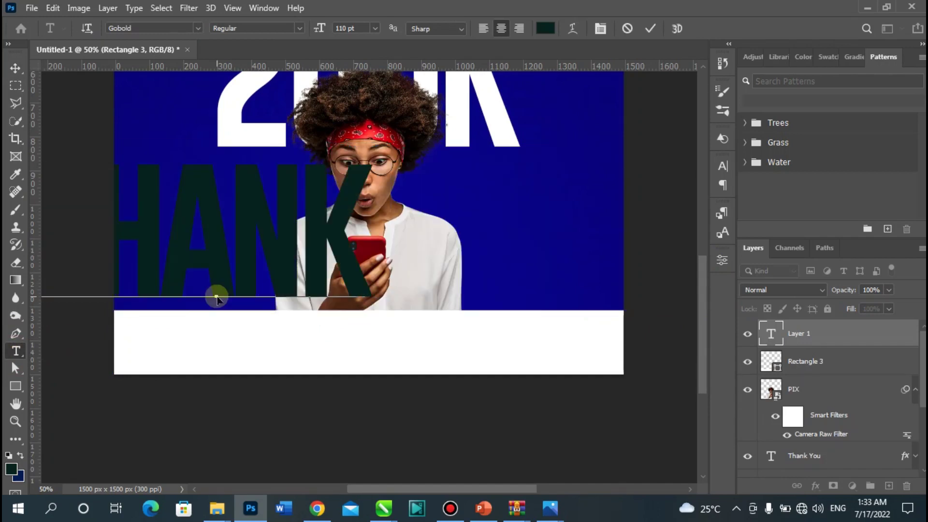
double_click(216, 297)
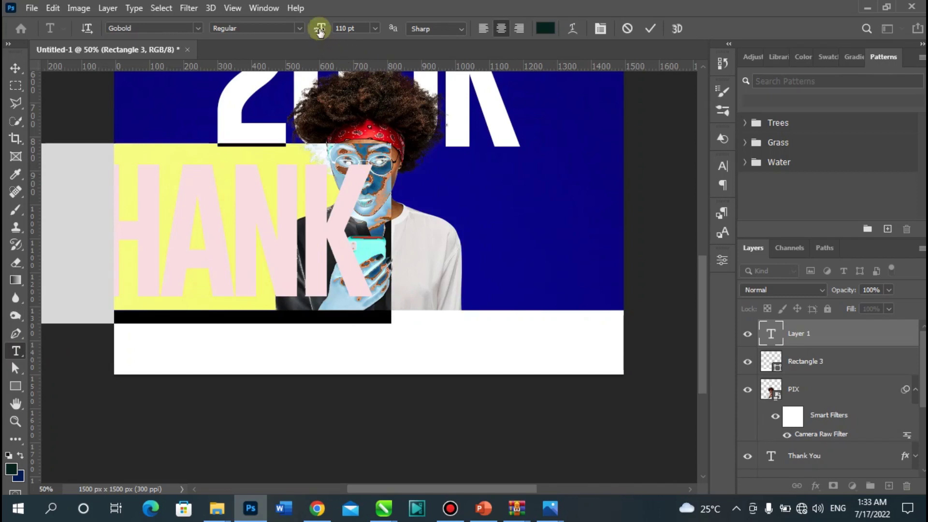
left_click_drag(321, 30, 265, 30)
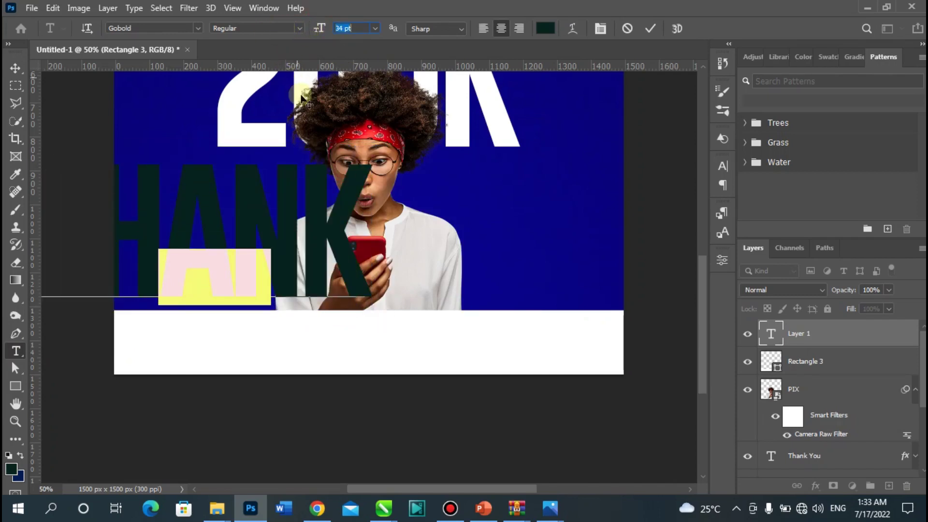
left_click_drag(263, 325, 322, 352)
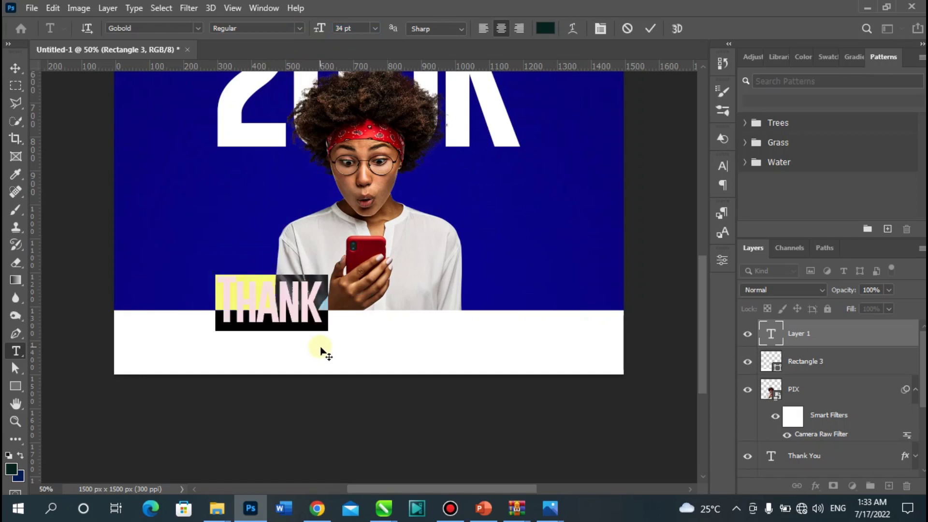
Step: Set the new text's font to Poppins Medium and extend the wording to "Thank you for making us reach this milestone"
left_click(136, 28)
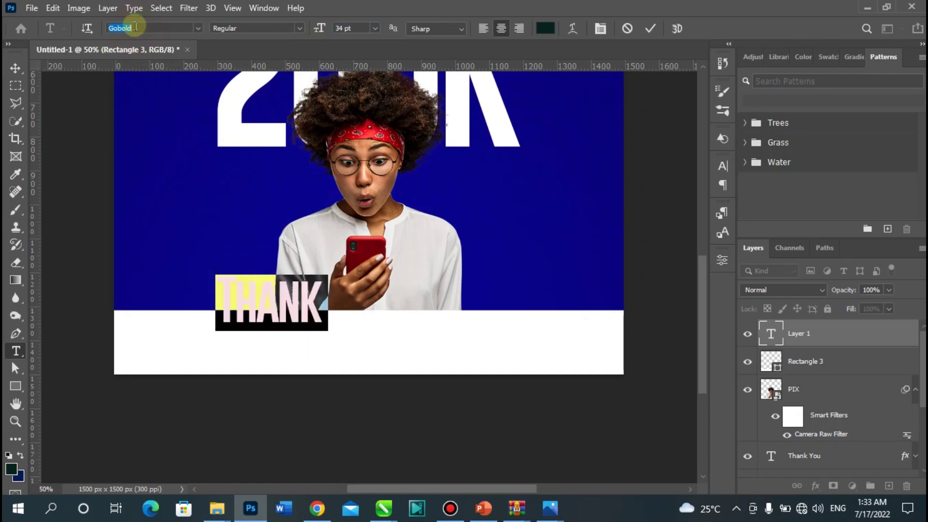
type("p")
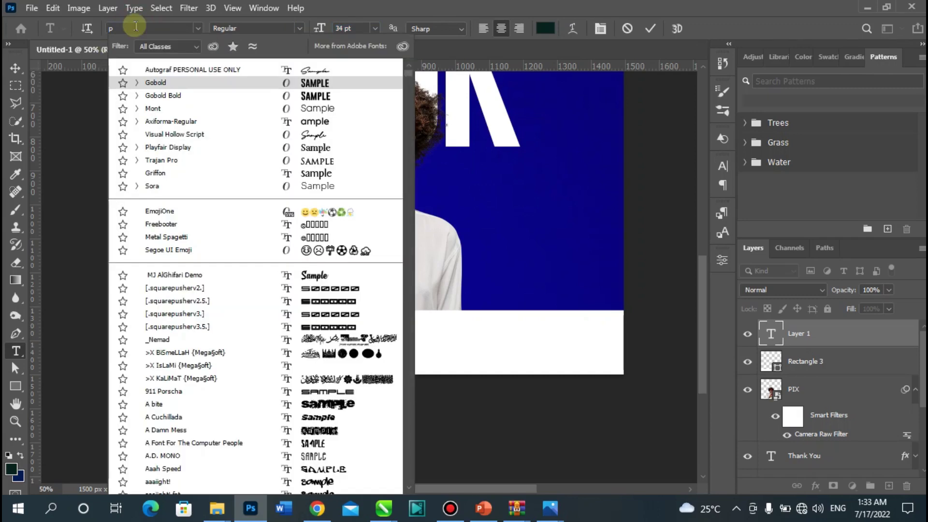
type("o")
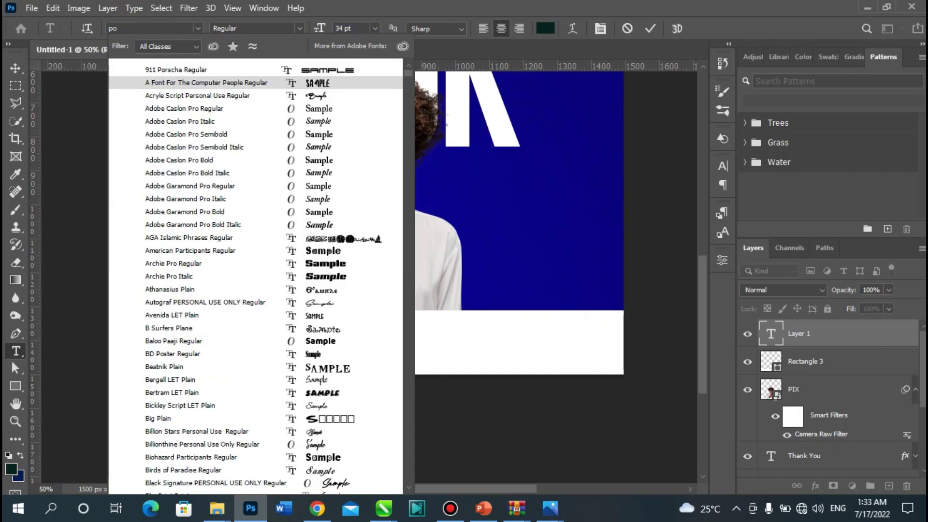
type("ppins")
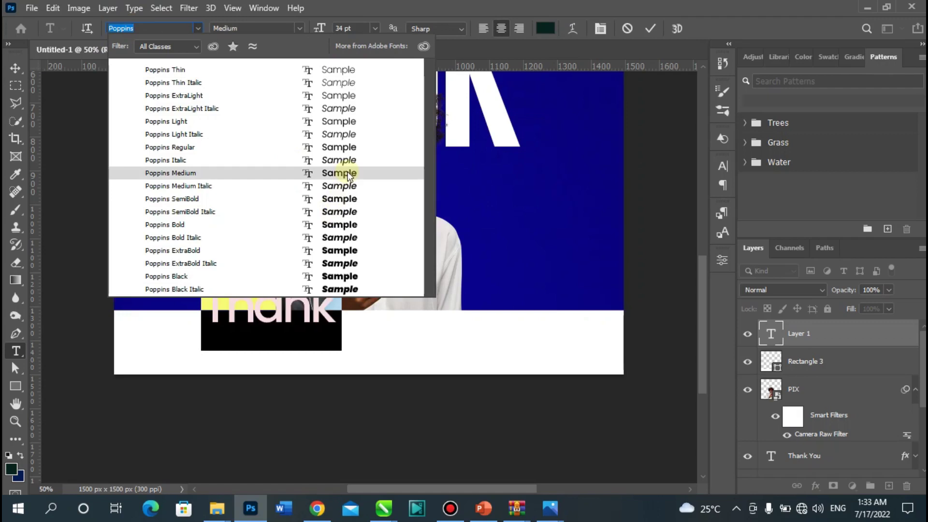
left_click(348, 174)
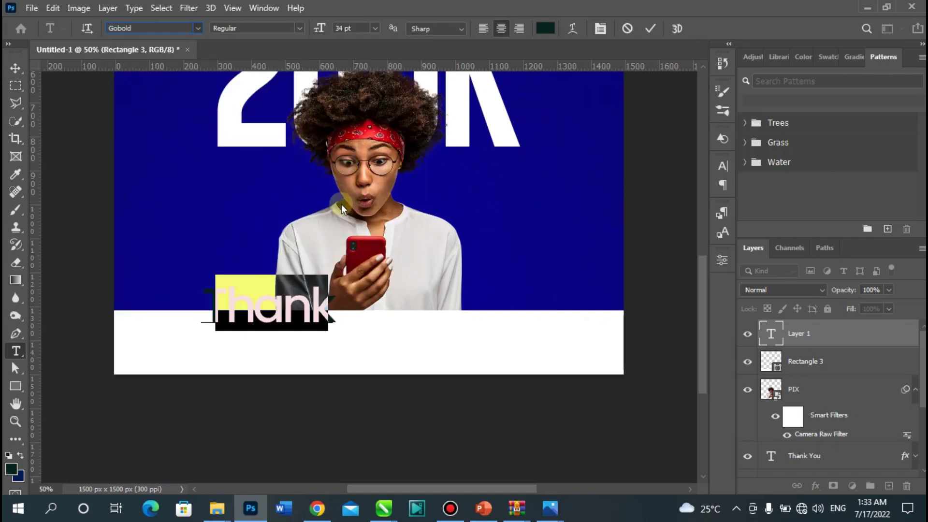
left_click(327, 303)
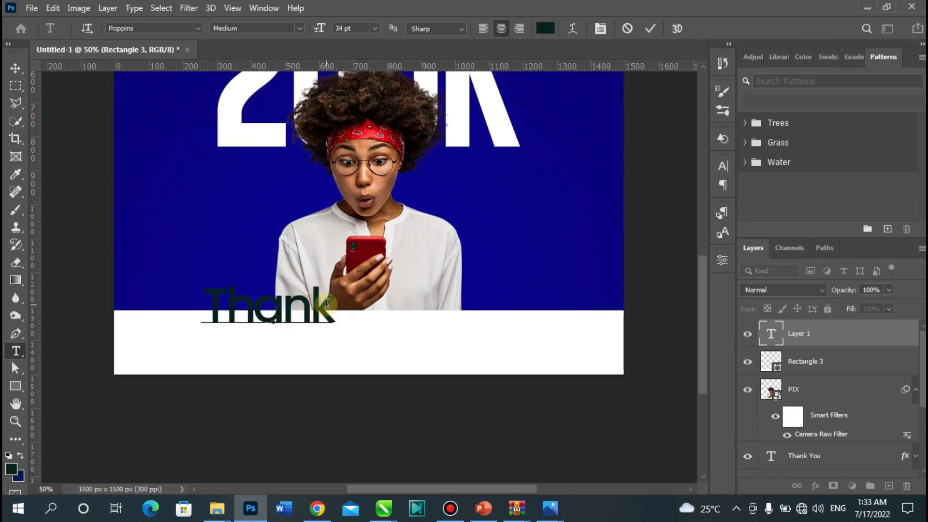
type("yo")
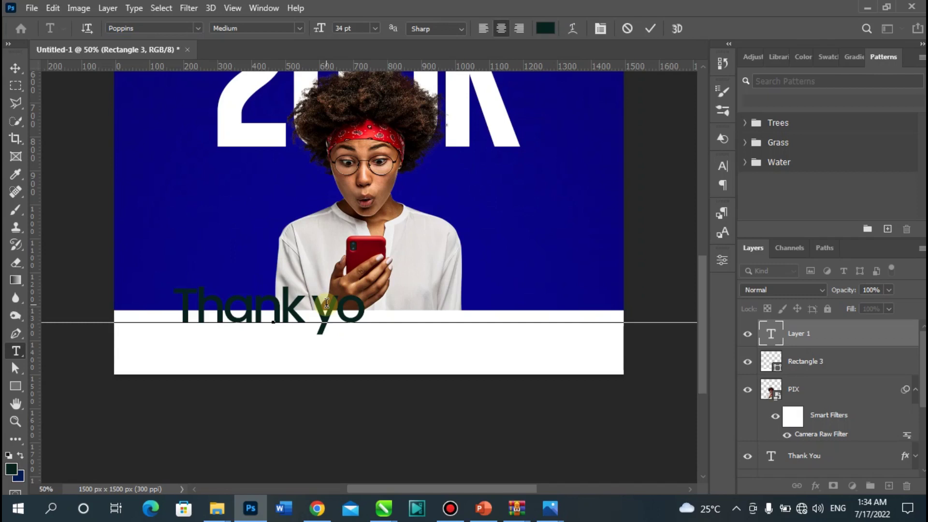
Step: Recolour the whole milestone sentence very dark navy (03021d), starting from the blue sampled from the background
key("ctrl+a")
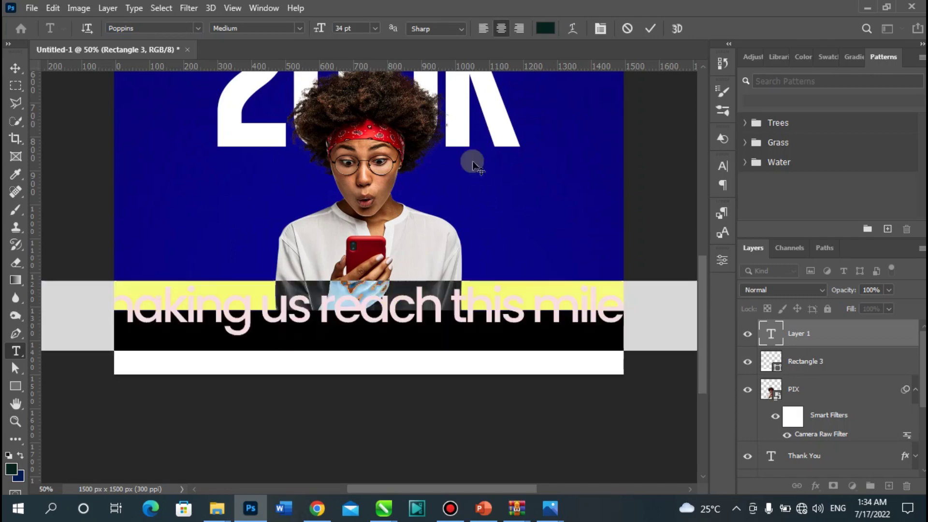
left_click(545, 30)
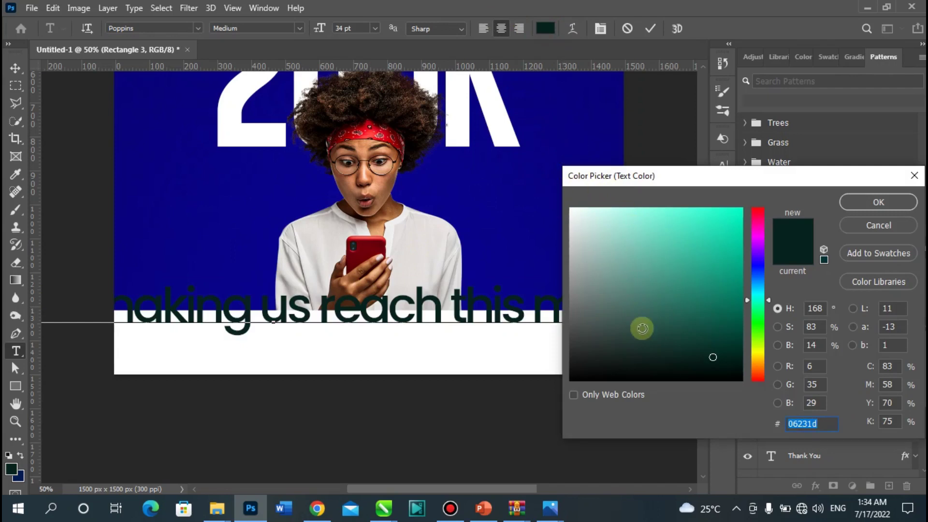
left_click(541, 143)
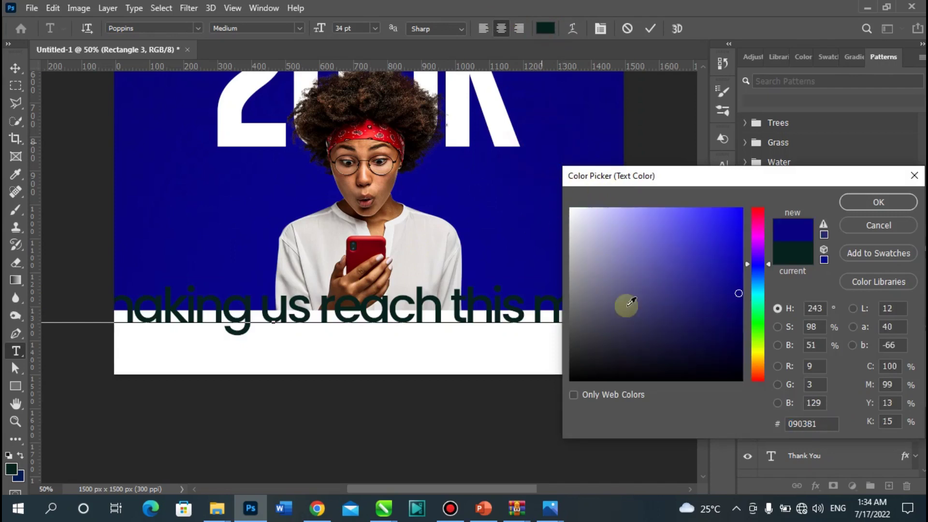
left_click(731, 357)
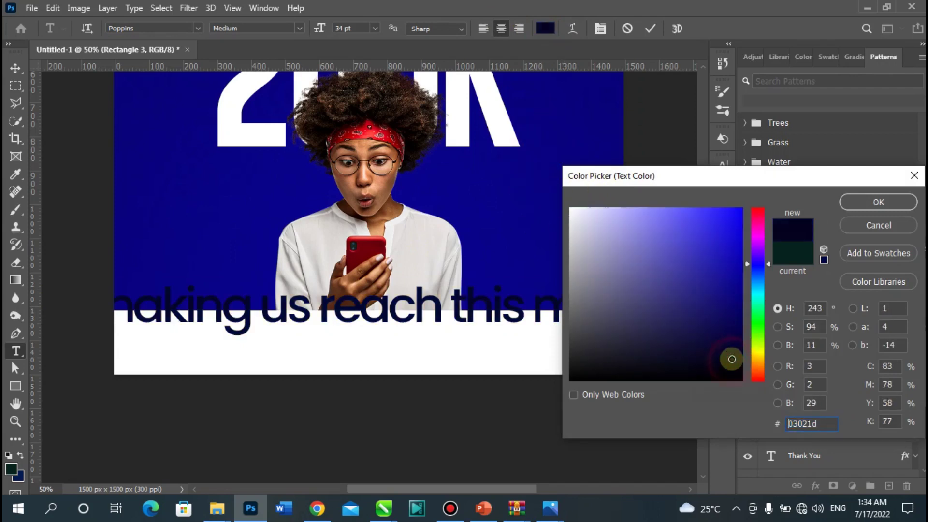
left_click(863, 202)
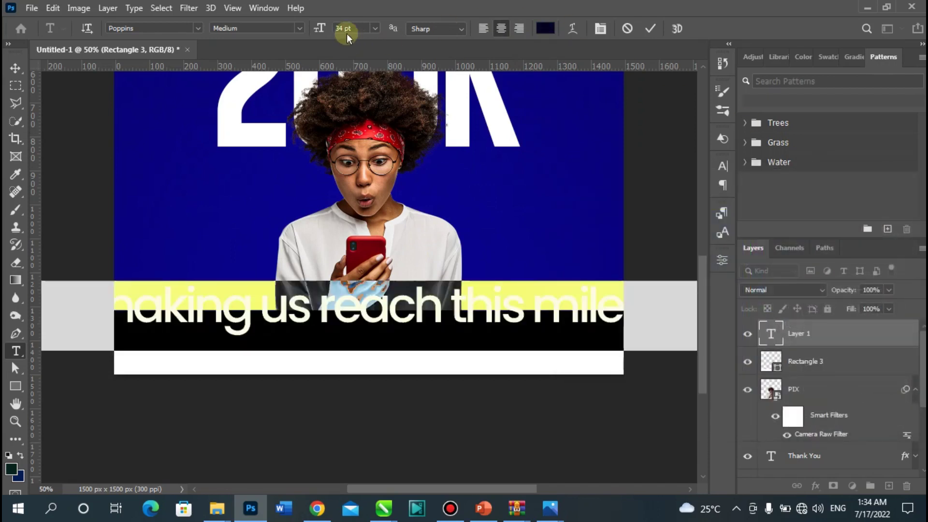
Step: Reduce the milestone sentence to 9 pt, set its tracking to 65 and place the text cursor at its end
left_click_drag(321, 29, 307, 31)
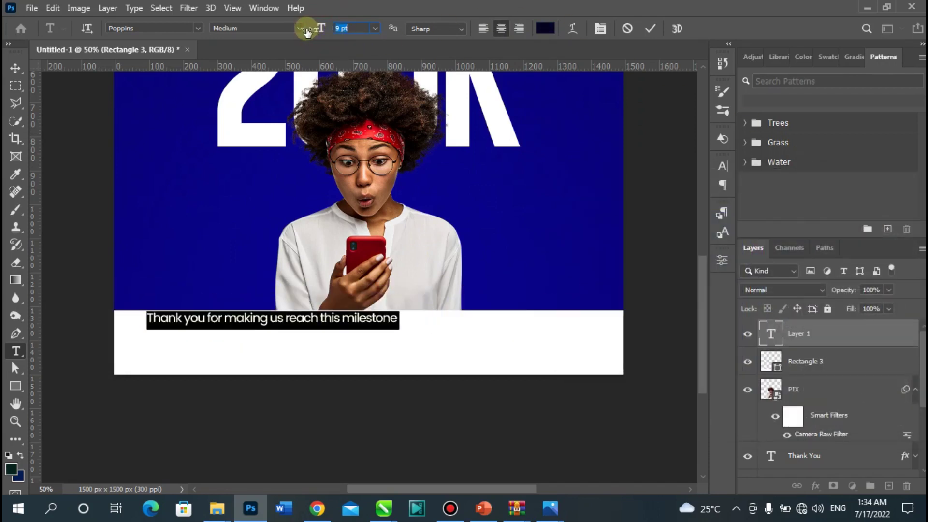
left_click(722, 167)
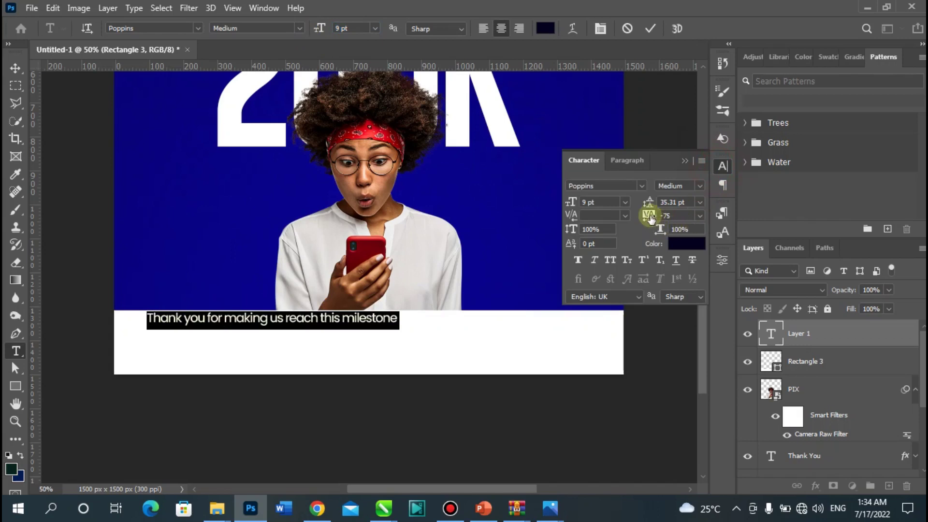
left_click_drag(648, 215, 655, 218)
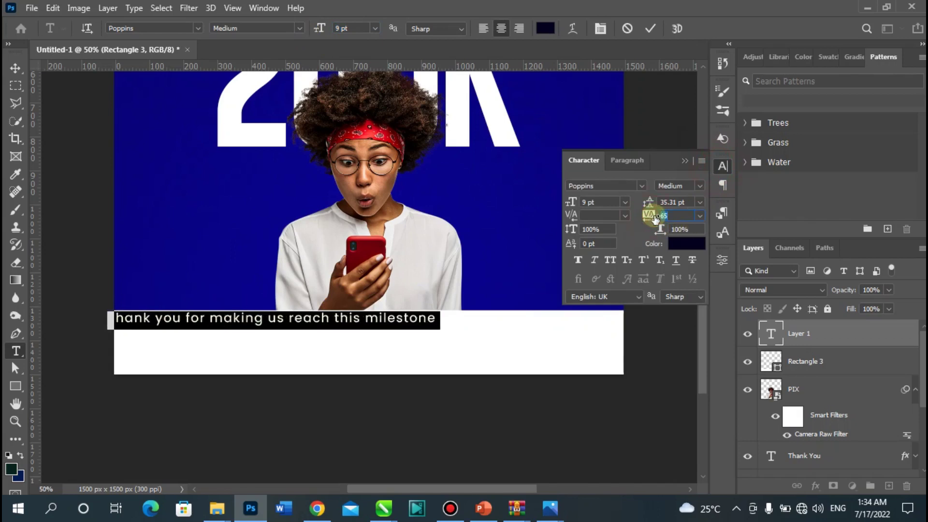
left_click(434, 319)
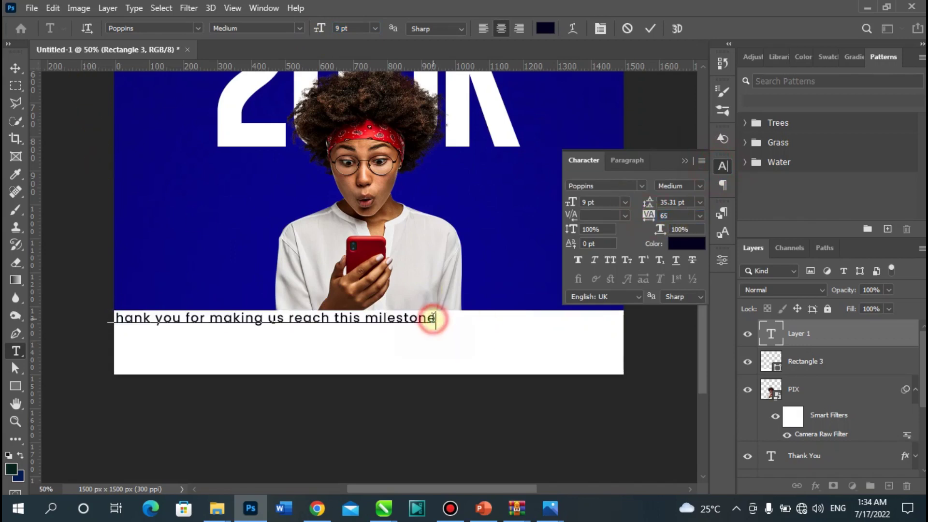
Step: End the milestone sentence with a full stop, move it fully inside the white bar and nudge it up towards the bar's upper edge
type(".")
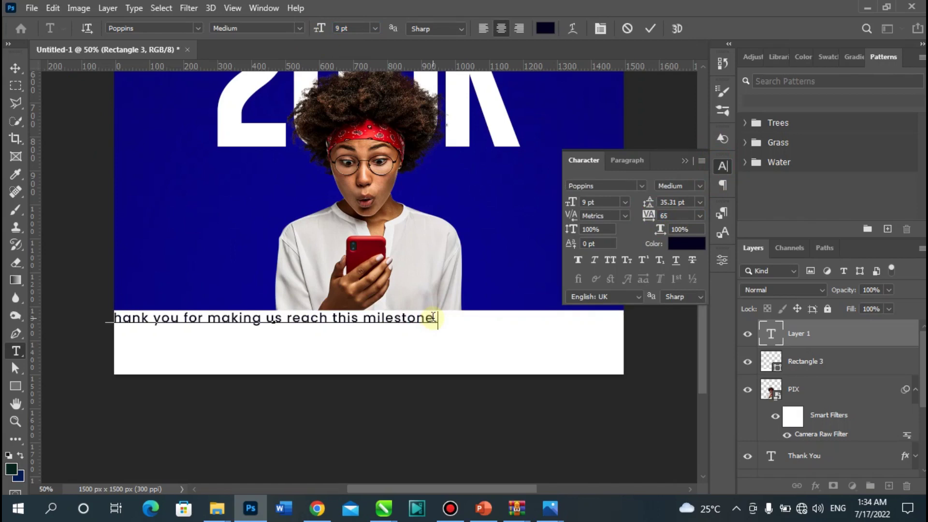
left_click(15, 68)
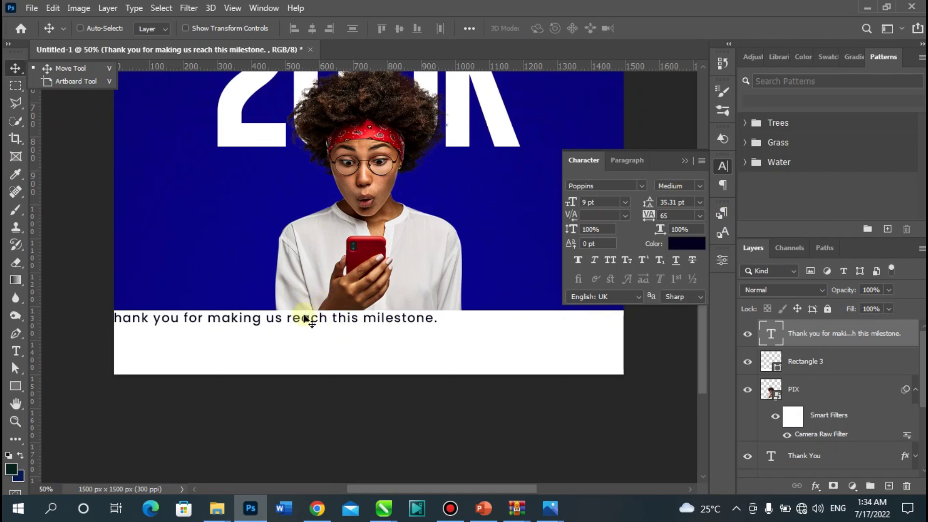
left_click_drag(299, 317, 396, 324)
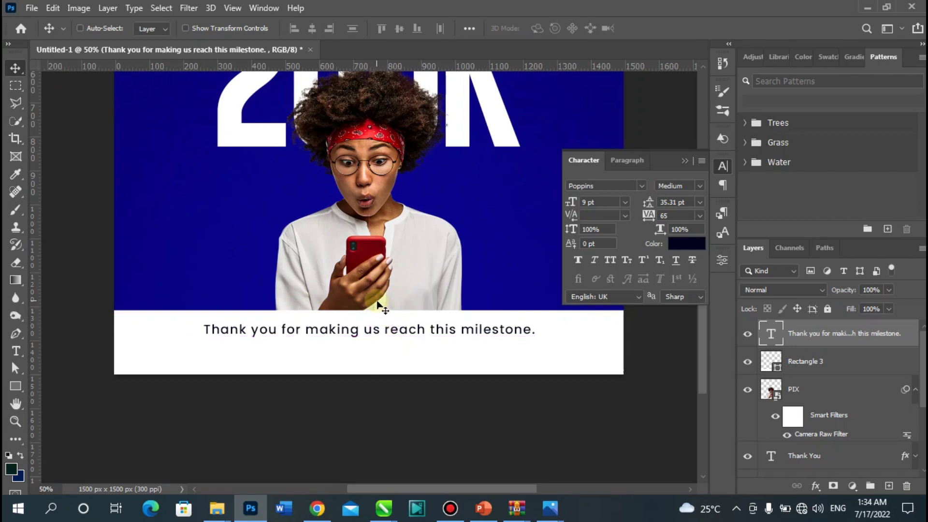
key("Up")
key("Up")
key("Up")
key("Up")
key("Up")
key("Up")
key("Up")
key("Up")
key("Up")
key("Up")
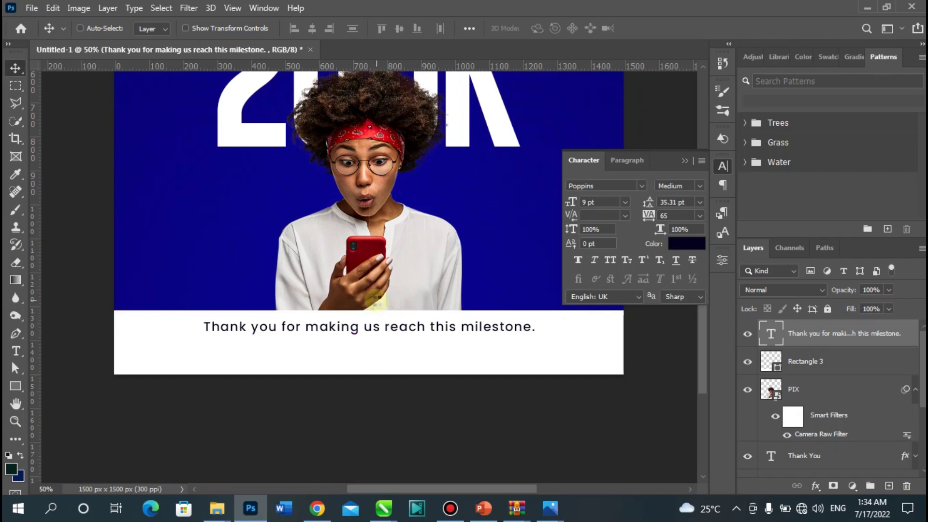
key("Up")
key("Up")
key("Up")
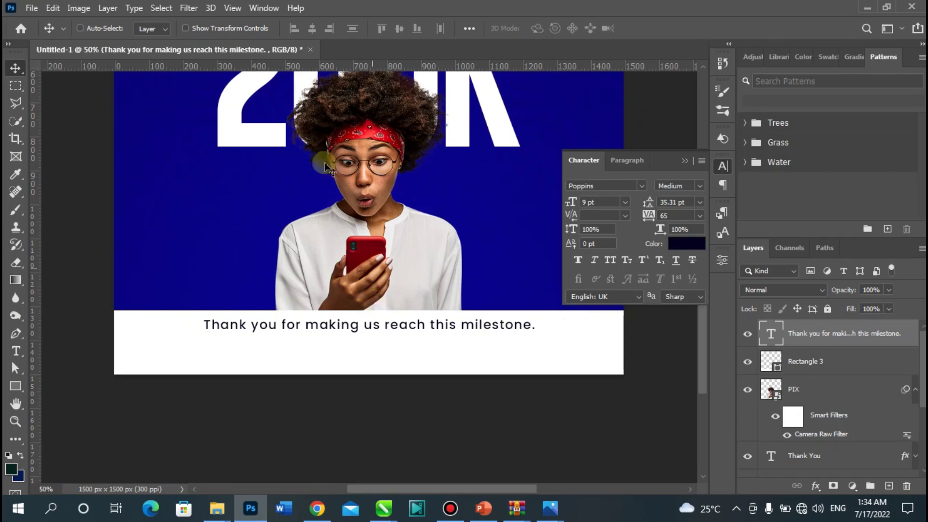
Step: Centre the milestone sentence horizontally on the canvas and clear the selection
key("ctrl")
key("ctrl+a")
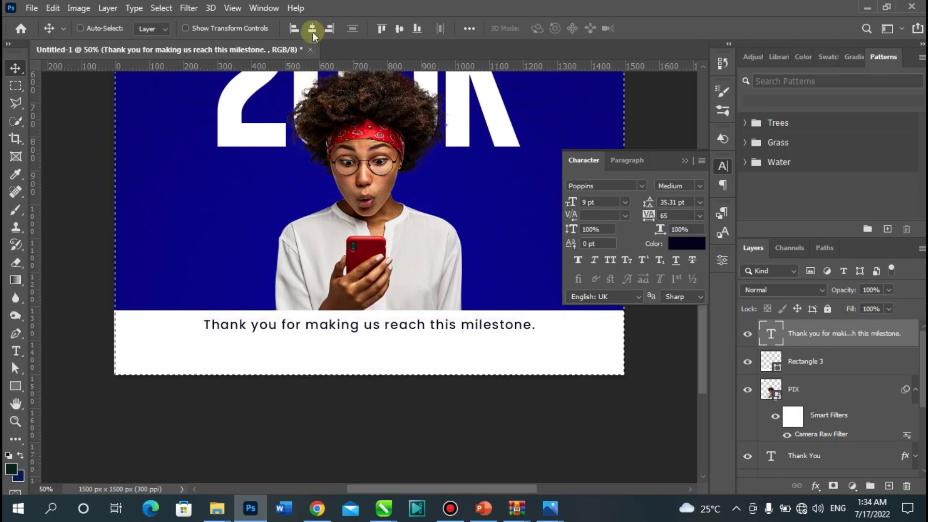
left_click(312, 28)
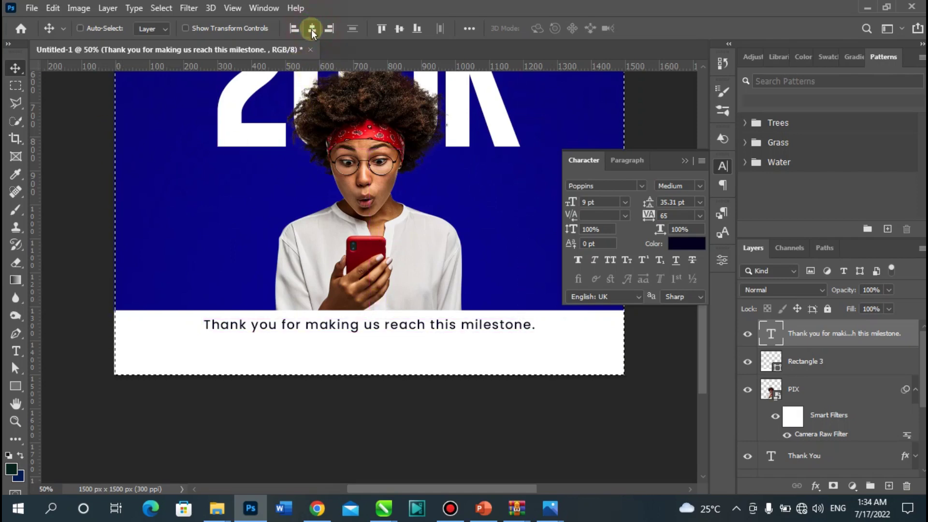
key("ctrl+d")
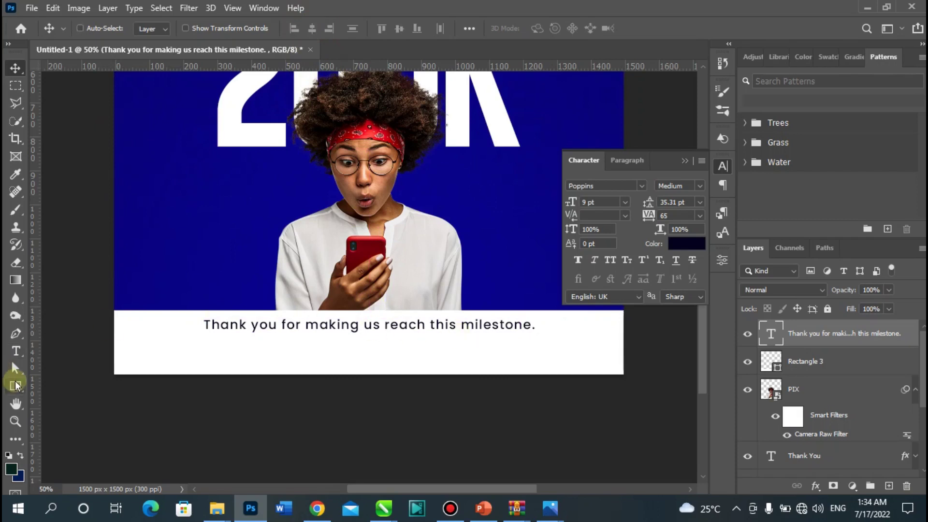
Step: Draw a rectangle about 545 x 72 px below the milestone sentence and round its corners to 36 px
left_click(16, 385)
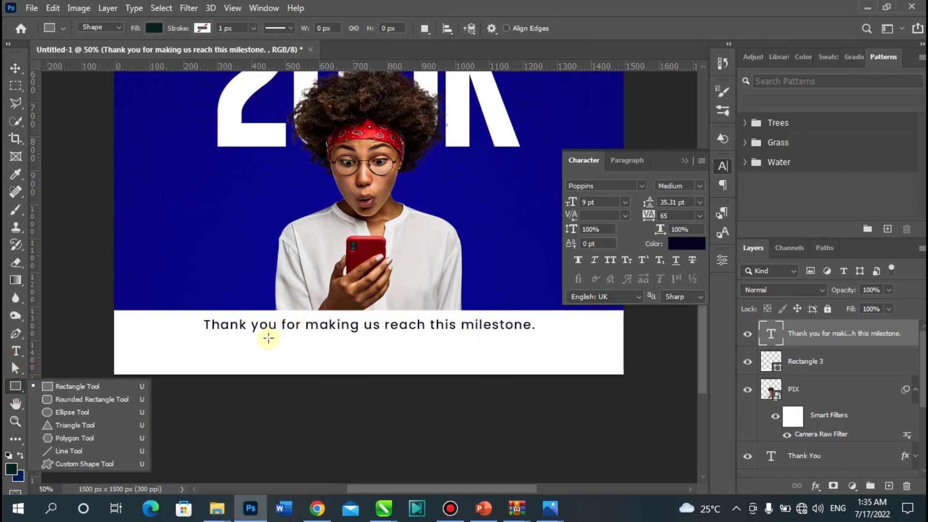
left_click_drag(269, 337, 453, 361)
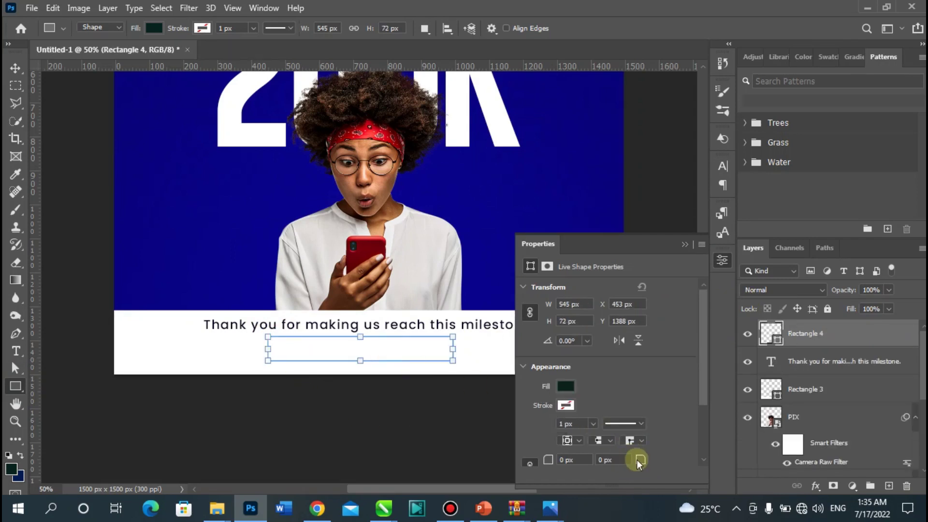
left_click_drag(640, 461, 727, 466)
Step: Fill the rounded rectangle with dark navy 06033f, darkened from the blue sampled from the background
left_click(619, 373)
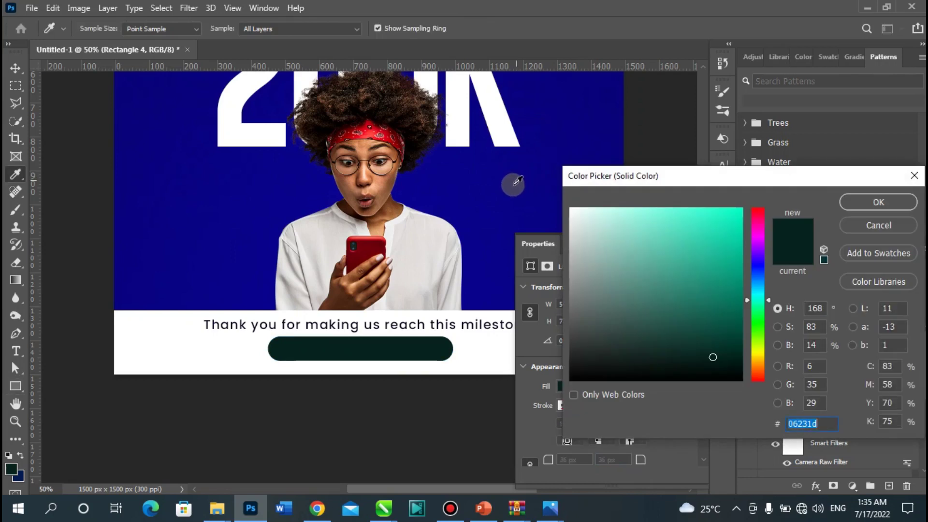
key("ctrl+minus")
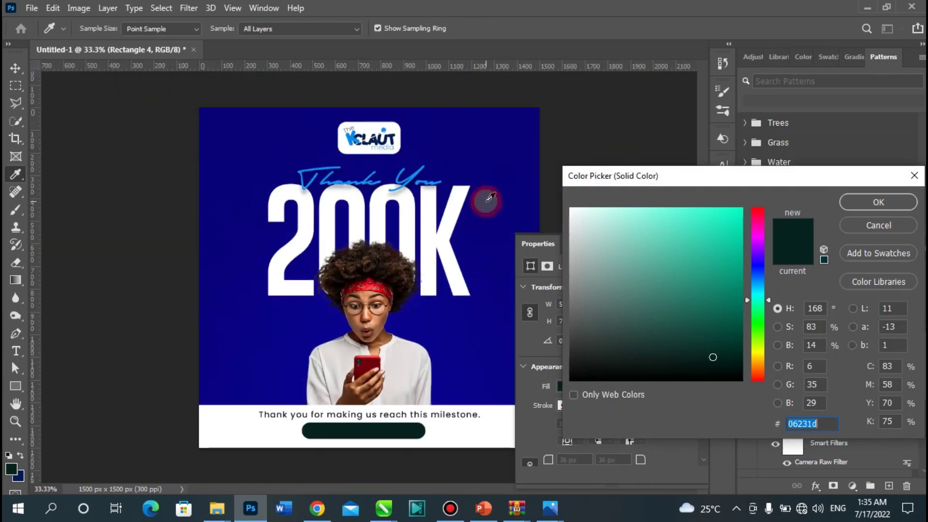
left_click(425, 147)
left_click(394, 133)
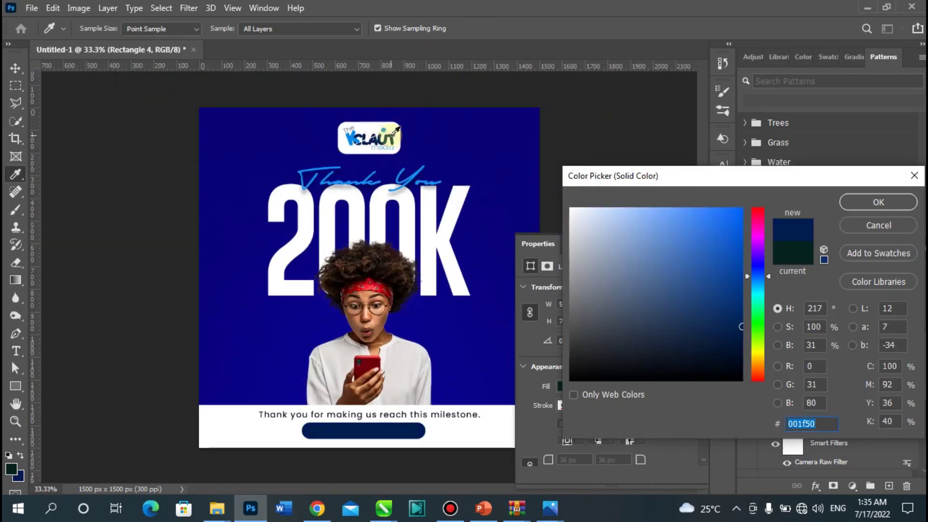
left_click(503, 221)
left_click(735, 338)
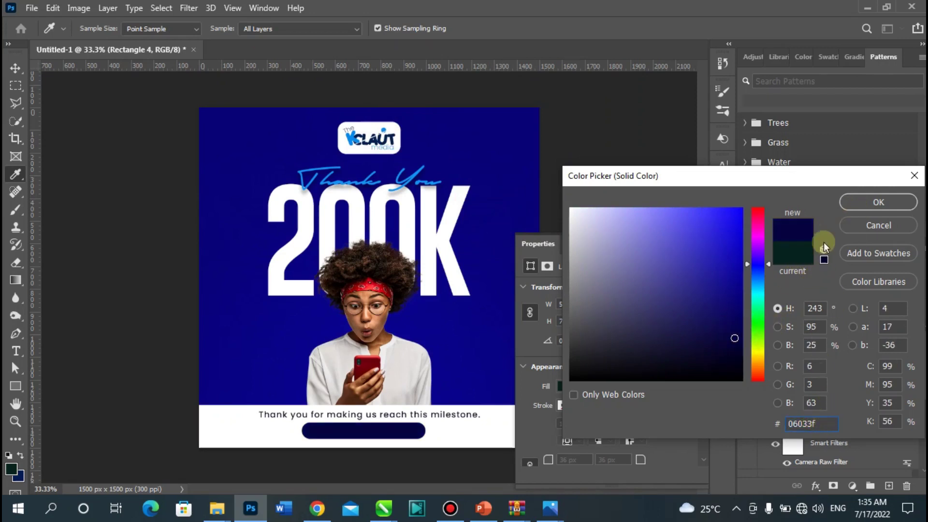
left_click(850, 207)
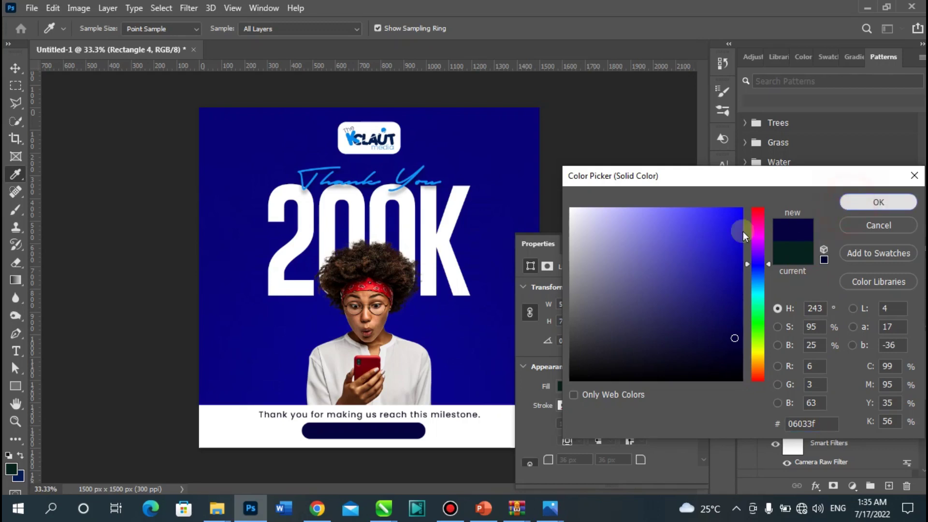
left_click(686, 245)
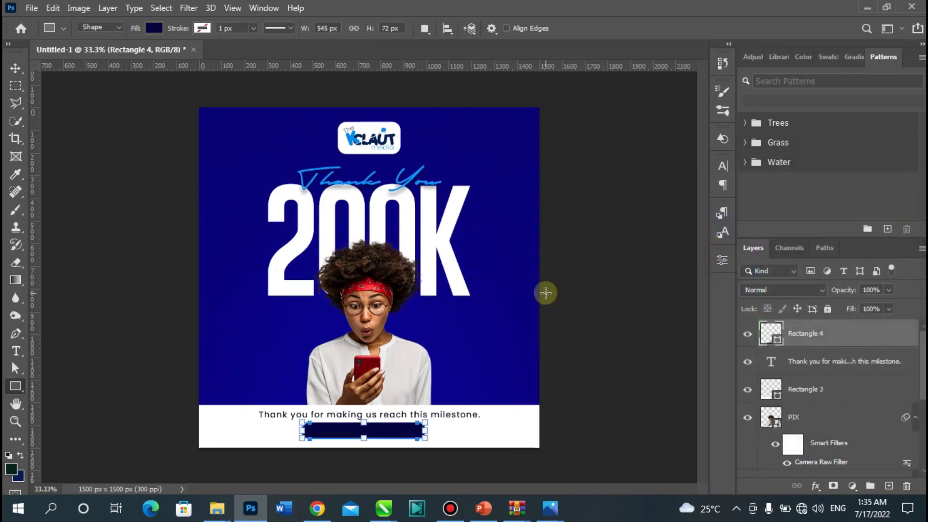
Step: Scale the navy rounded rectangle down proportionally to about 84%
key("ctrl+plus")
key("ctrl+plus")
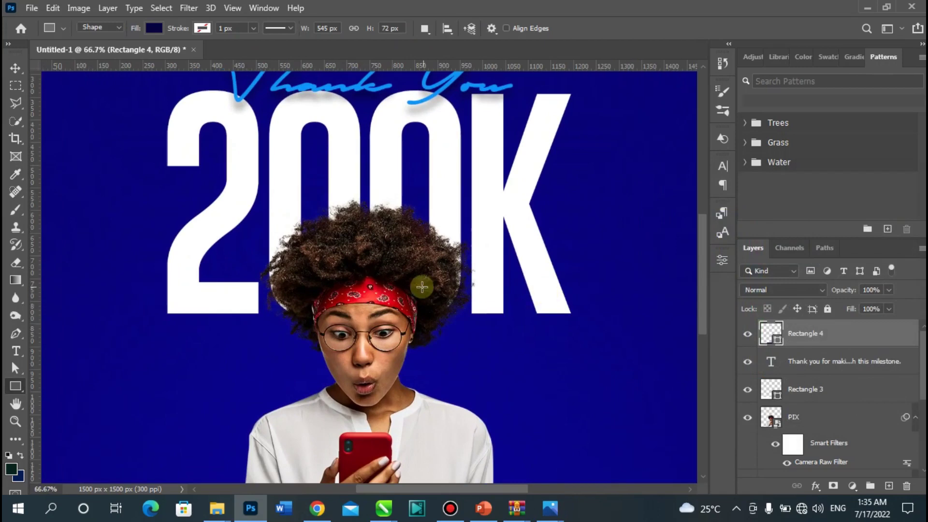
scroll(415, 304, "down", 3)
left_click(15, 68)
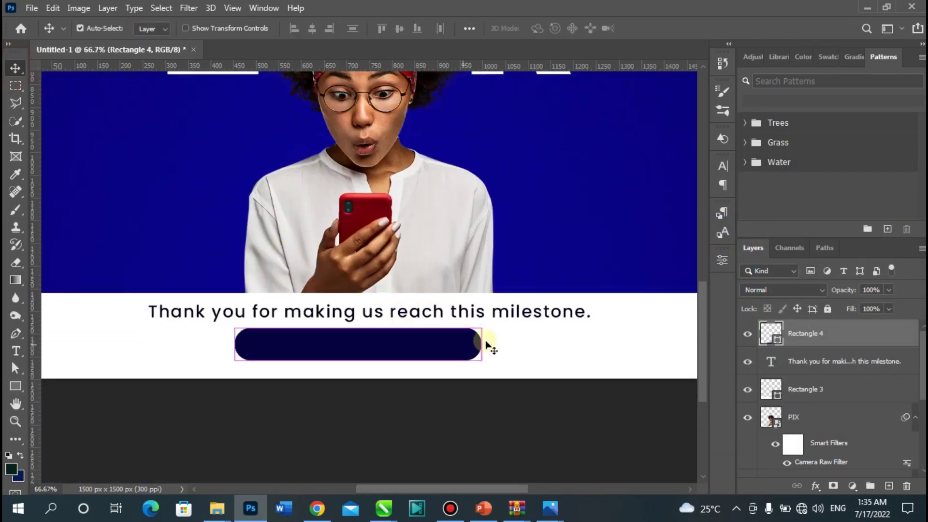
key("ctrl+t")
left_click_drag(481, 328, 440, 306)
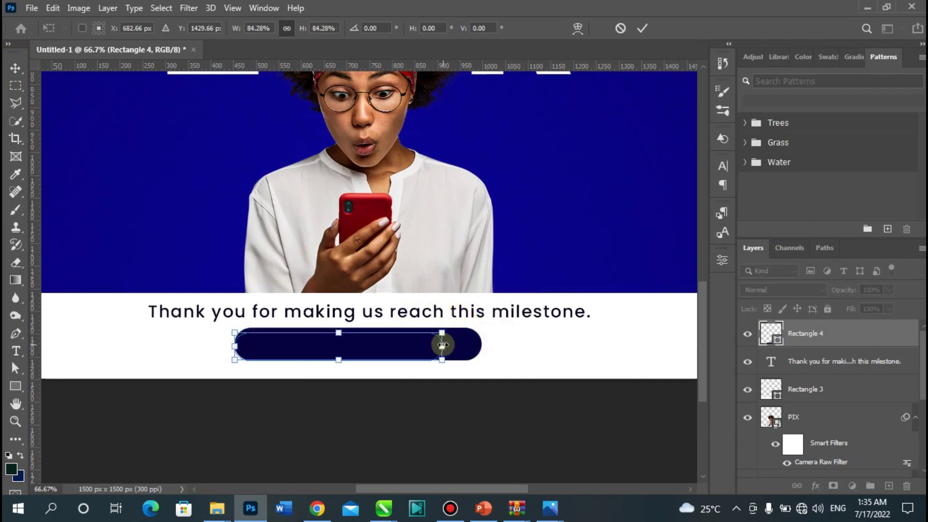
double_click(425, 343)
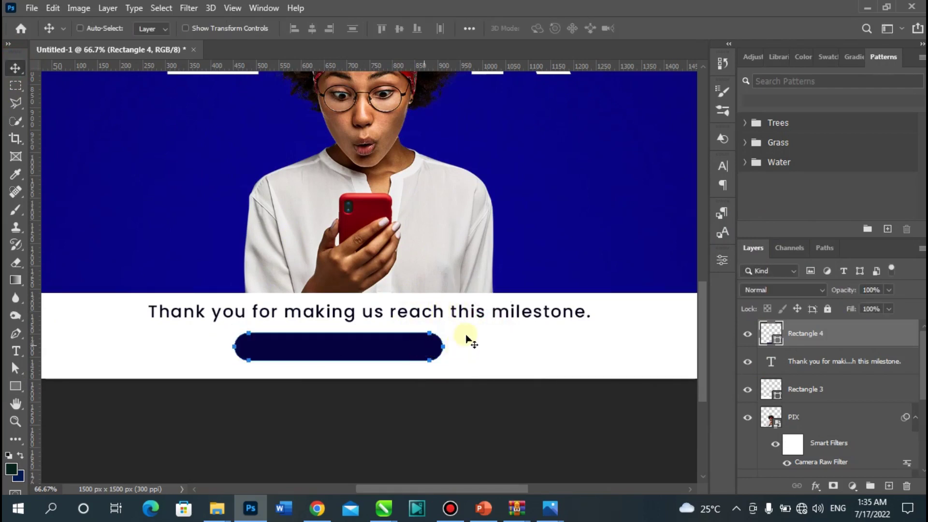
Step: Centre the navy rounded rectangle horizontally on the canvas and clear the selection
key("ctrl+a")
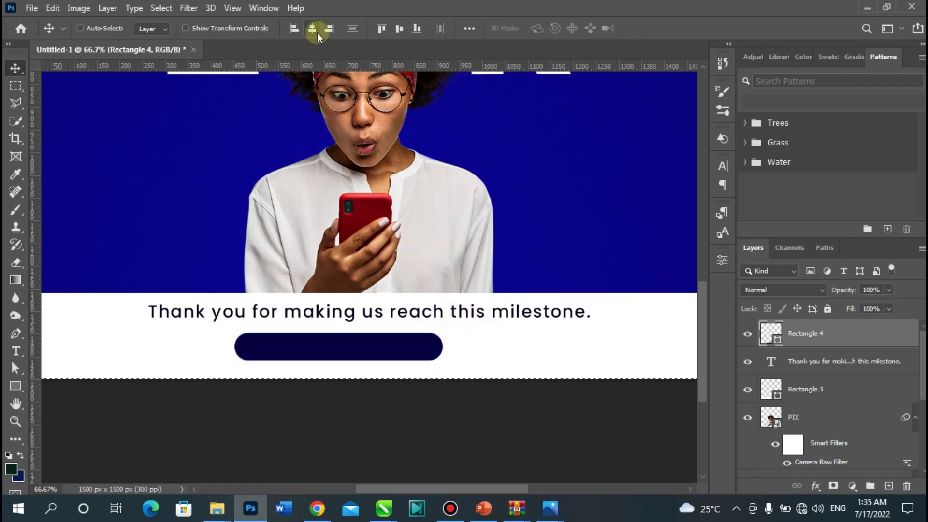
left_click(317, 33)
key("ctrl+d")
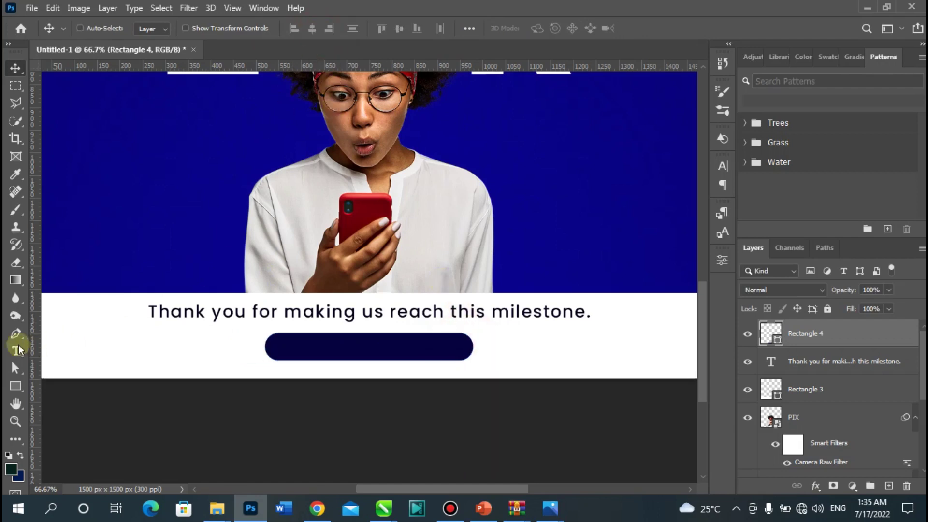
key("t")
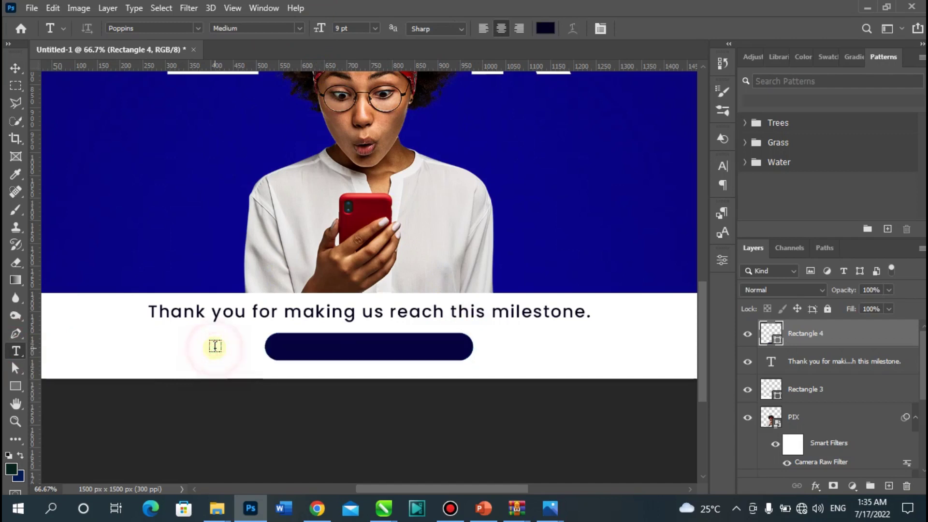
left_click(215, 347)
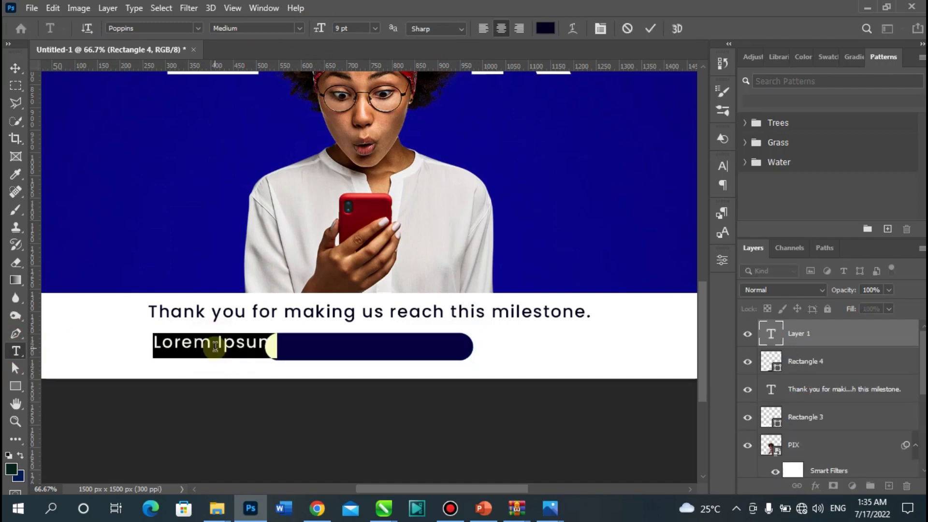
type("www")
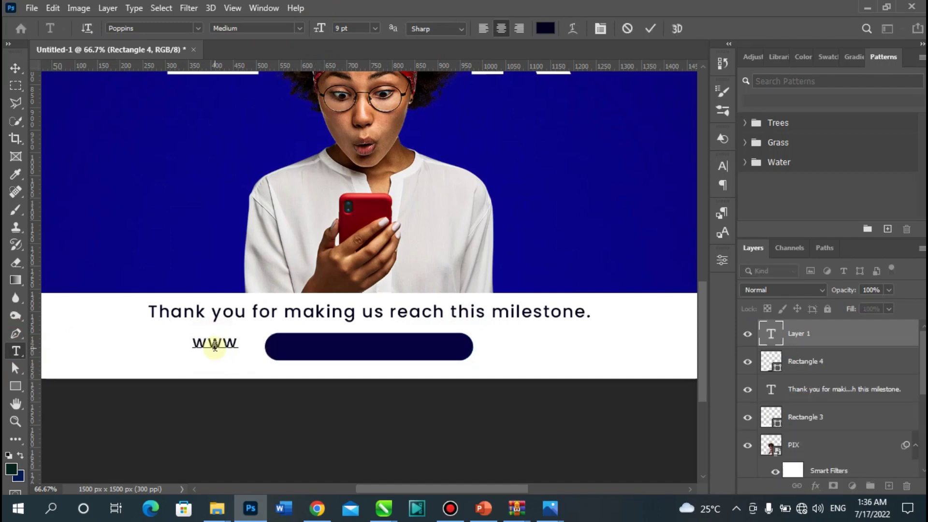
type(".kclaut")
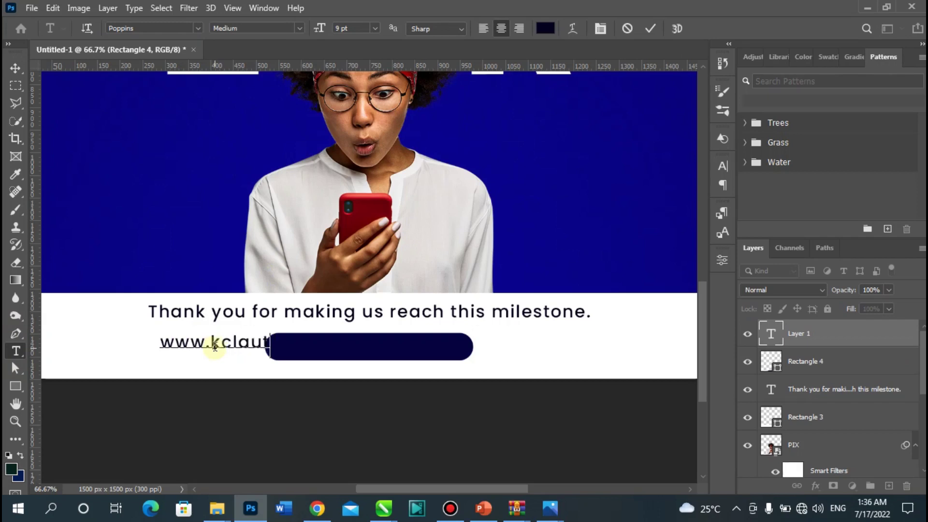
type(".co")
Step: Recolour the whole web address white (ffffff), sampled from the footer bar
key("ctrl+a")
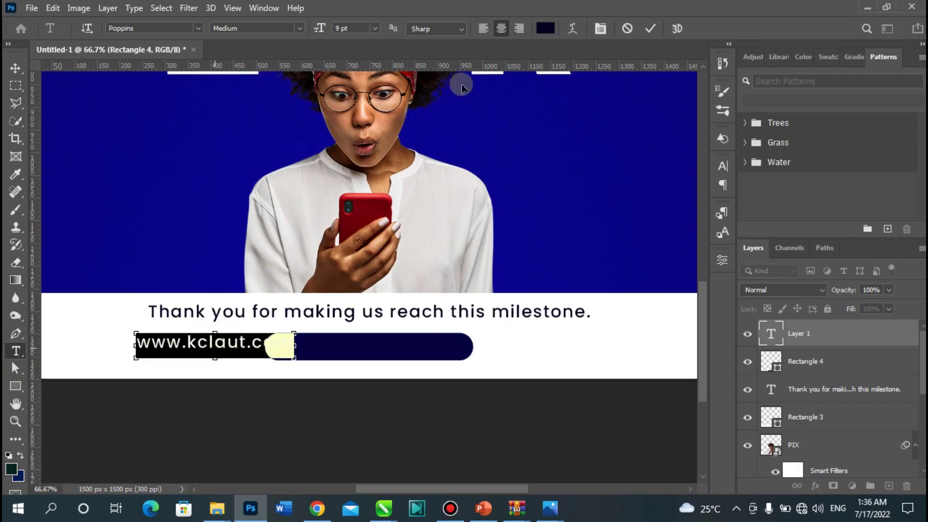
left_click(546, 28)
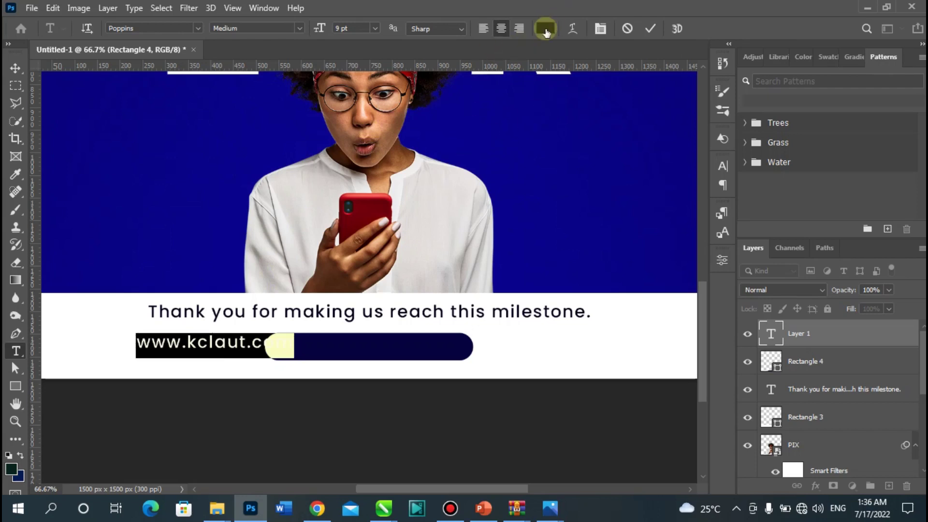
left_click(535, 351)
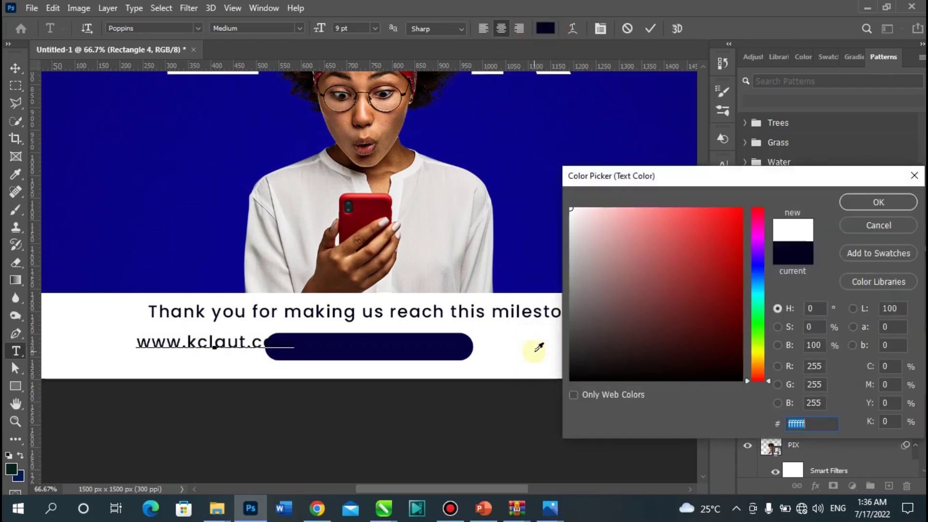
left_click(857, 202)
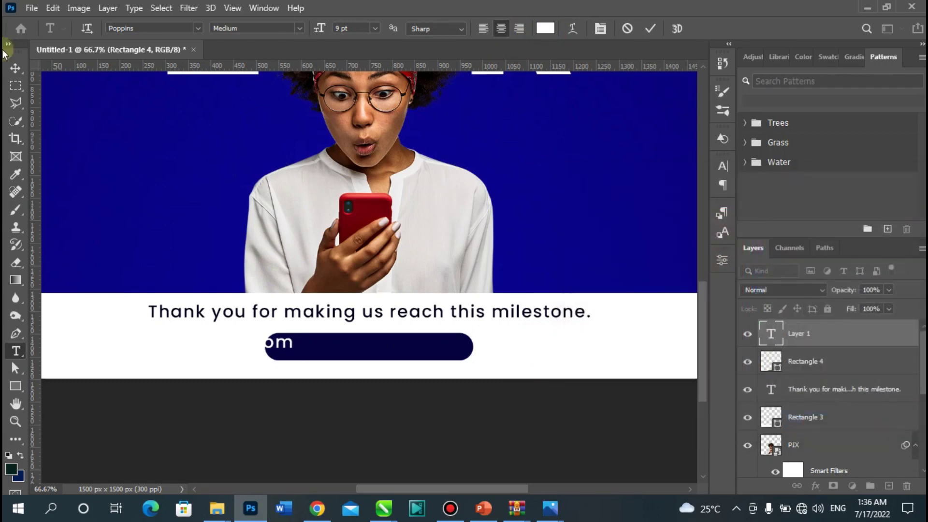
Step: Centre the web address horizontally and vertically within the navy rounded rectangle, using the shape's outline as selection, and clear the selection
left_click(17, 68)
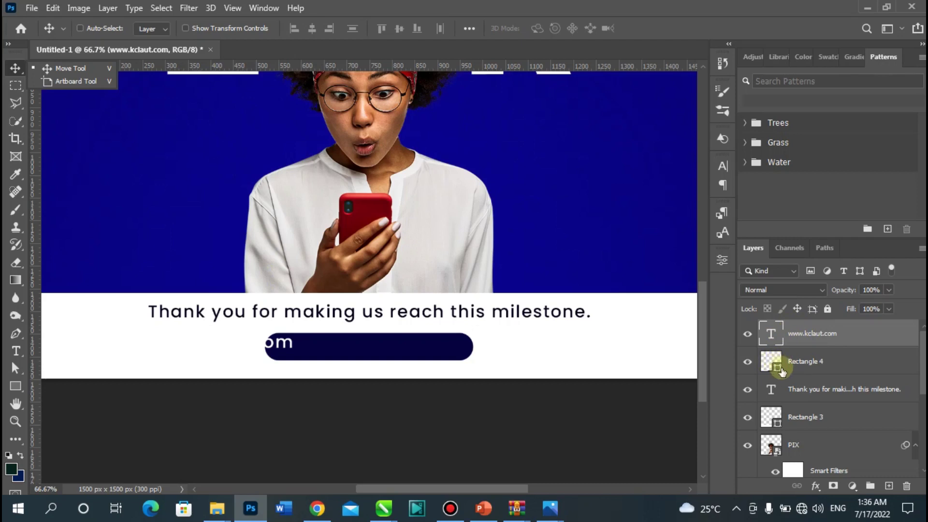
key("ctrl")
left_click(777, 369, "ctrl")
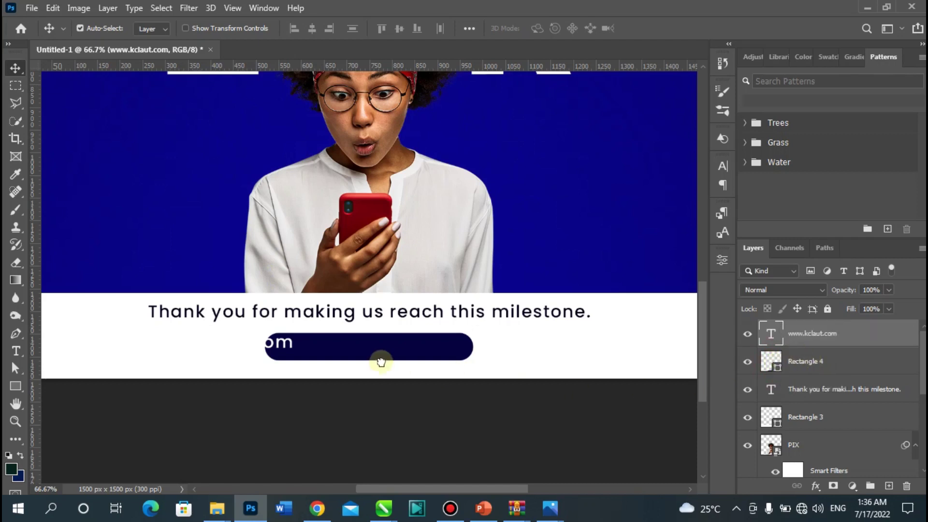
left_click(312, 36)
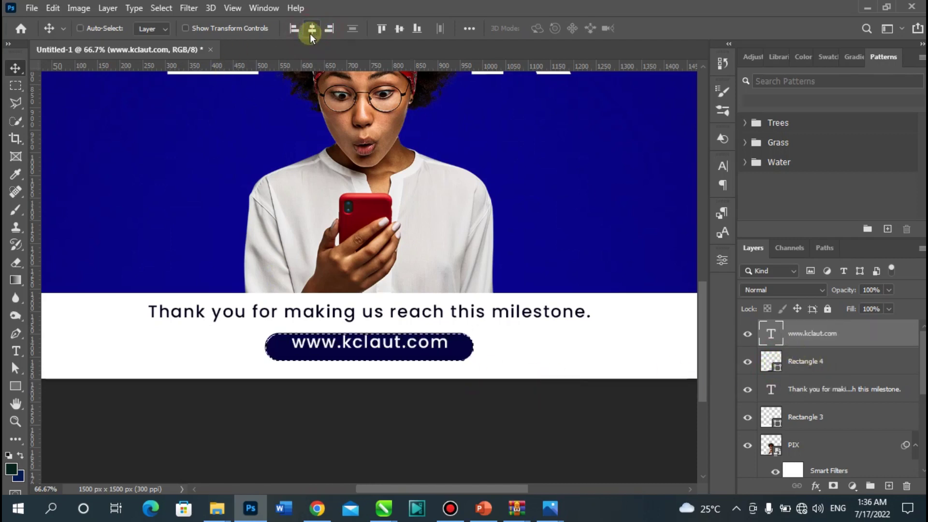
left_click(396, 31)
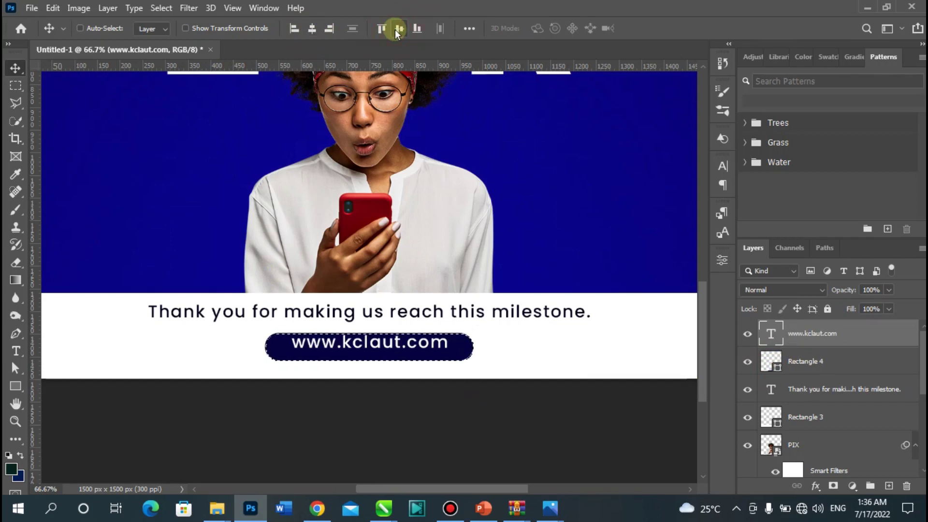
key("ctrl+d")
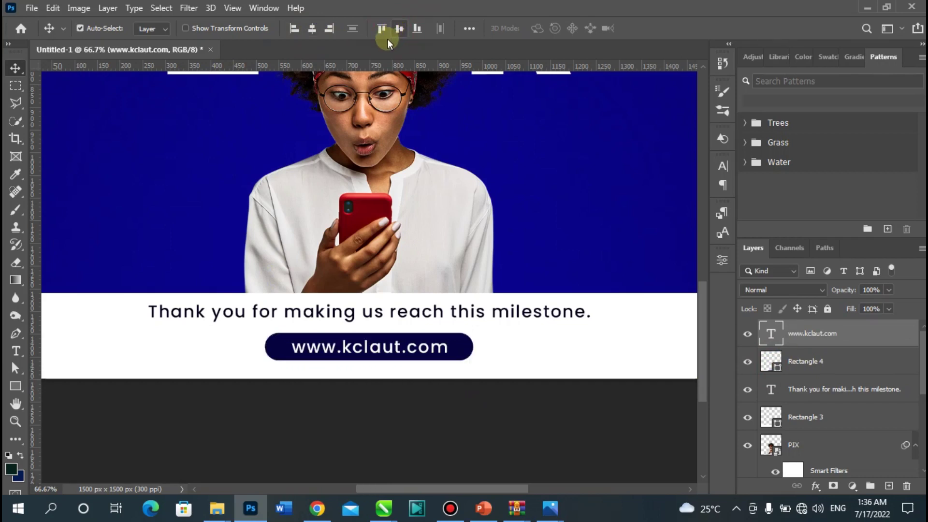
Step: Group the web address with its navy rounded rectangle and name the group "website"
left_click(798, 364, "ctrl")
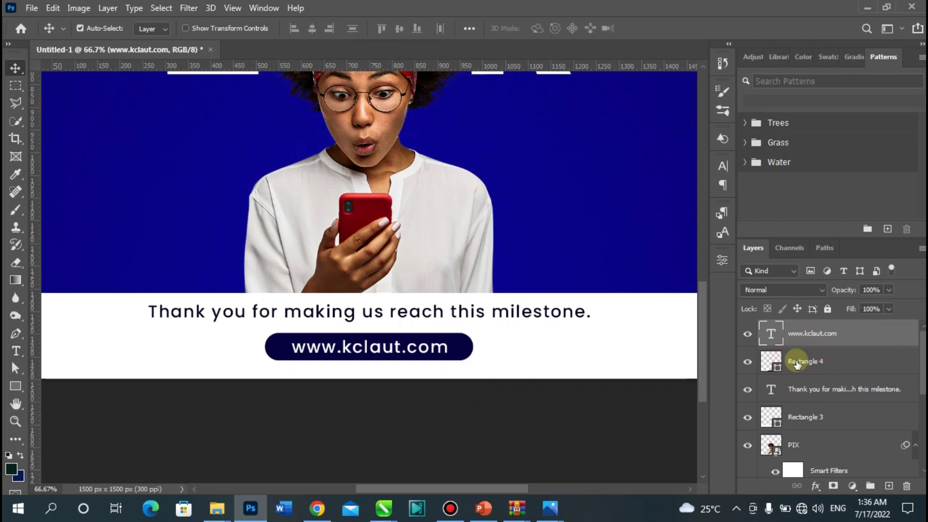
key("ctrl+g")
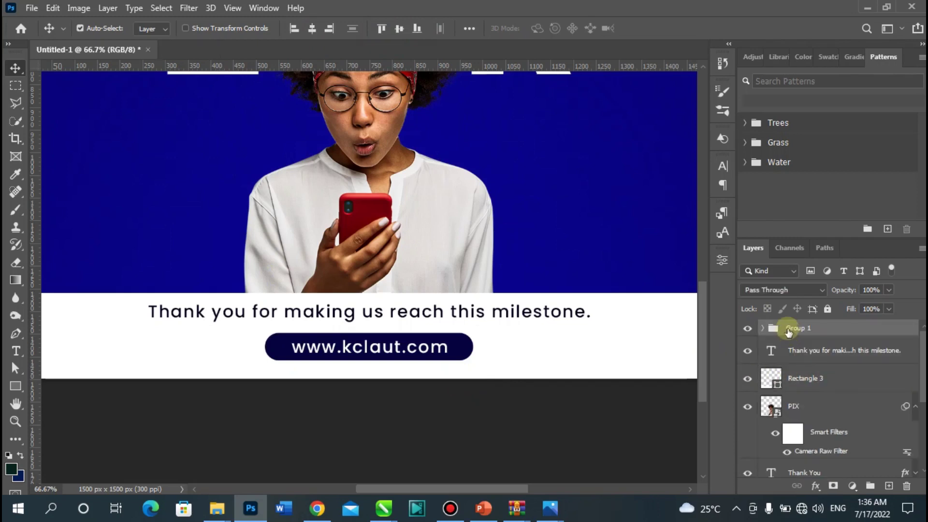
left_click(796, 328)
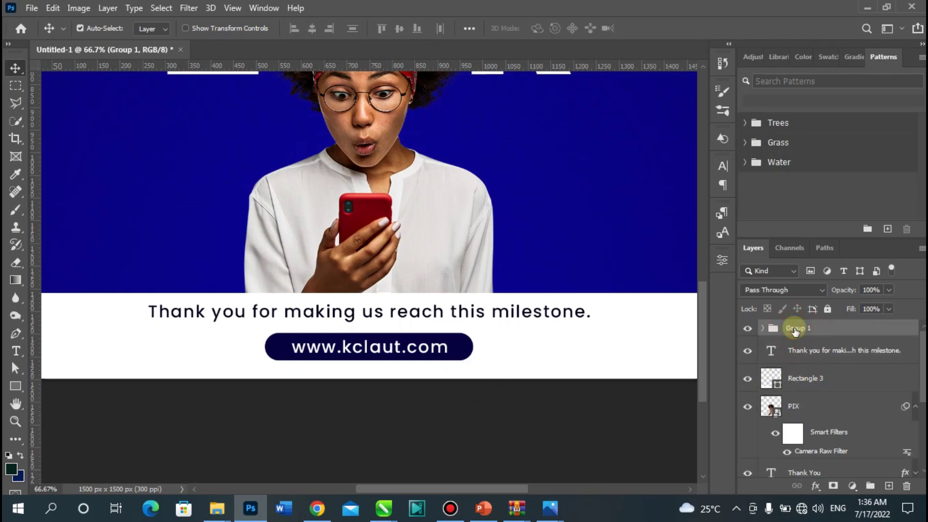
double_click(795, 329)
type("website")
key("Return")
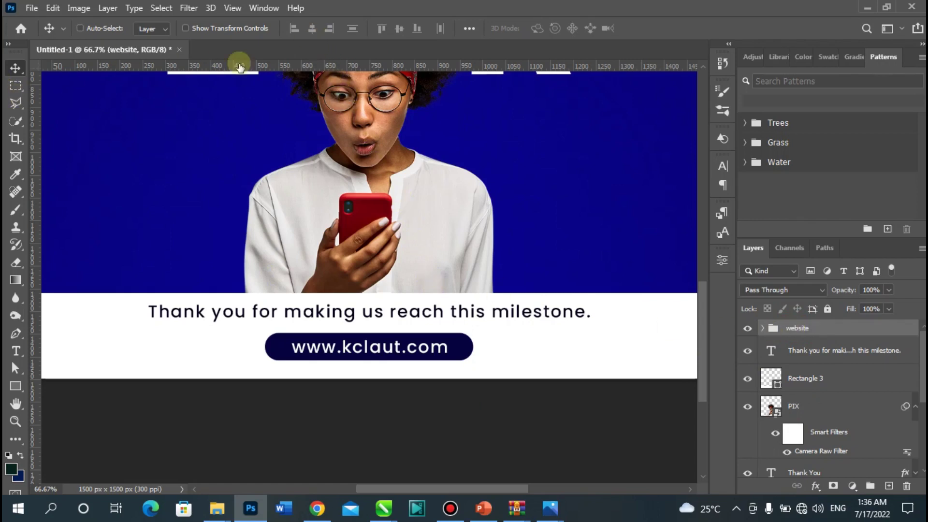
Step: Centre the website group horizontally on the canvas and clear the selection
key("ctrl+a")
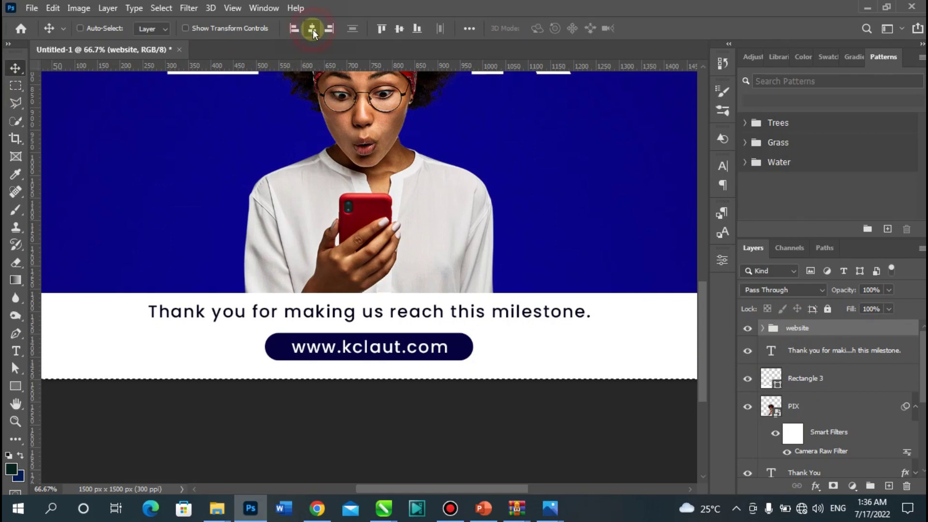
key("ctrl+d")
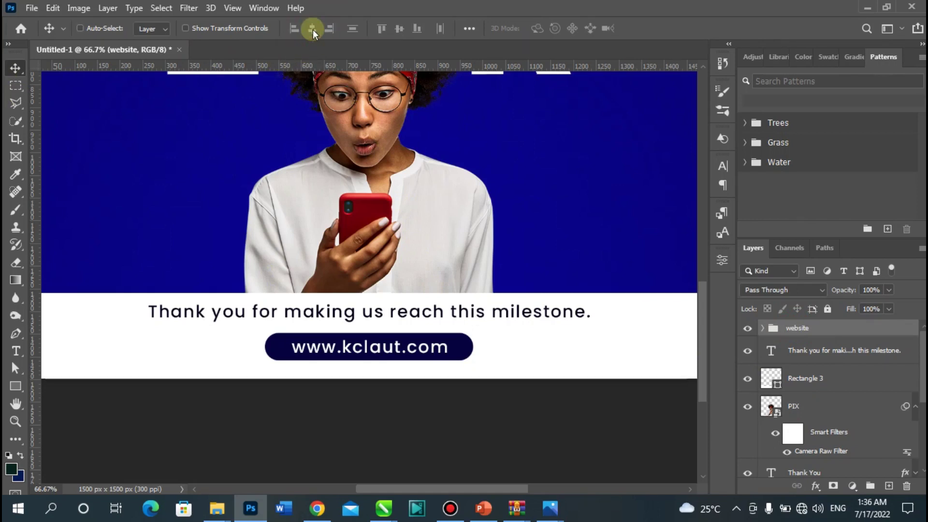
key("ctrl+minus")
key("ctrl+minus")
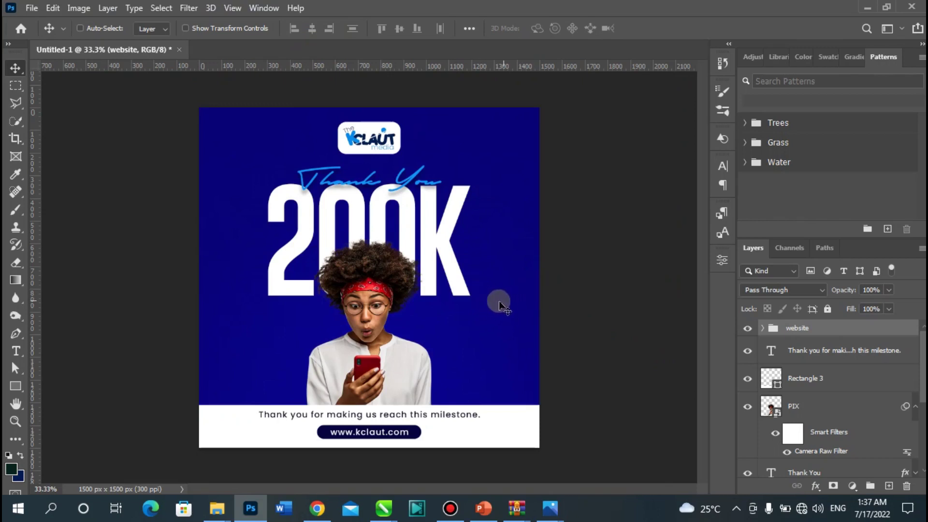
Step: Place the love-face emoji image from the YOUTUBE 2' folder, scale it to about 30% and move it over the woman's face
mouse_move(217, 508)
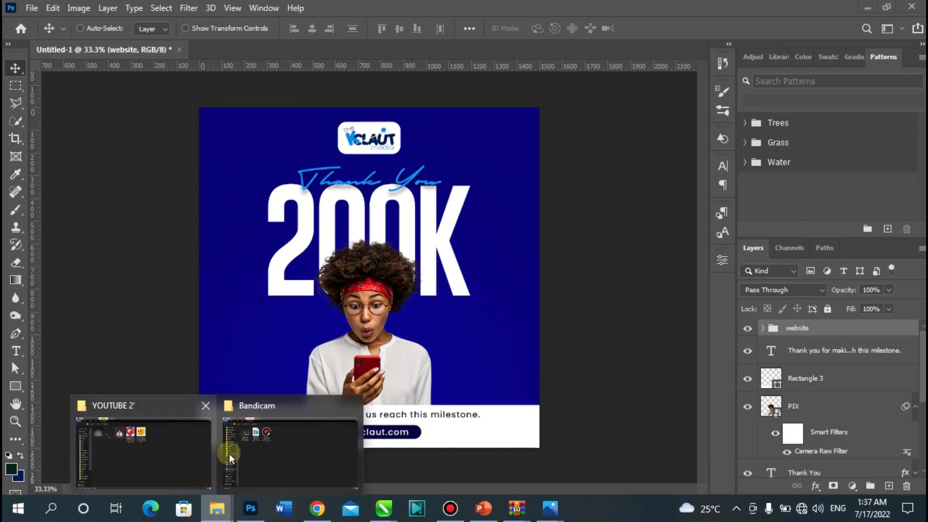
left_click(176, 441)
left_click_drag(454, 112, 297, 323)
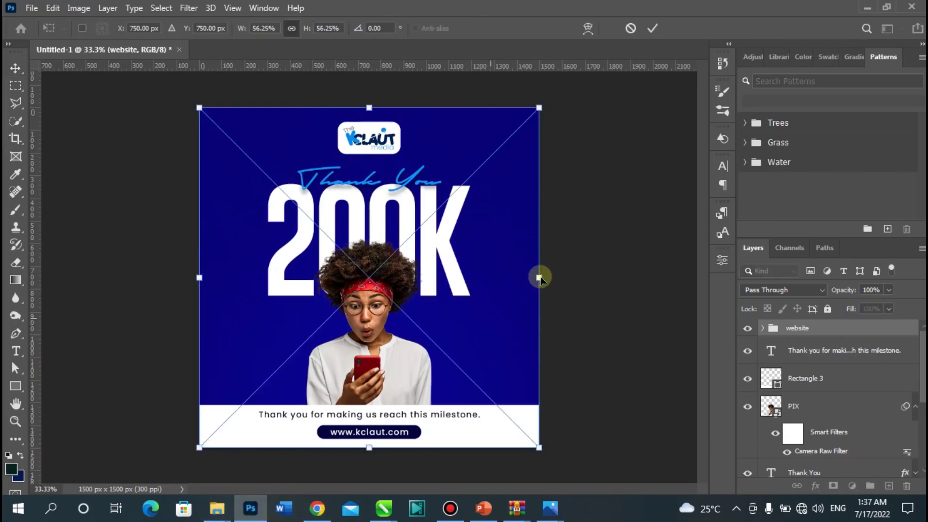
left_click_drag(539, 277, 334, 268)
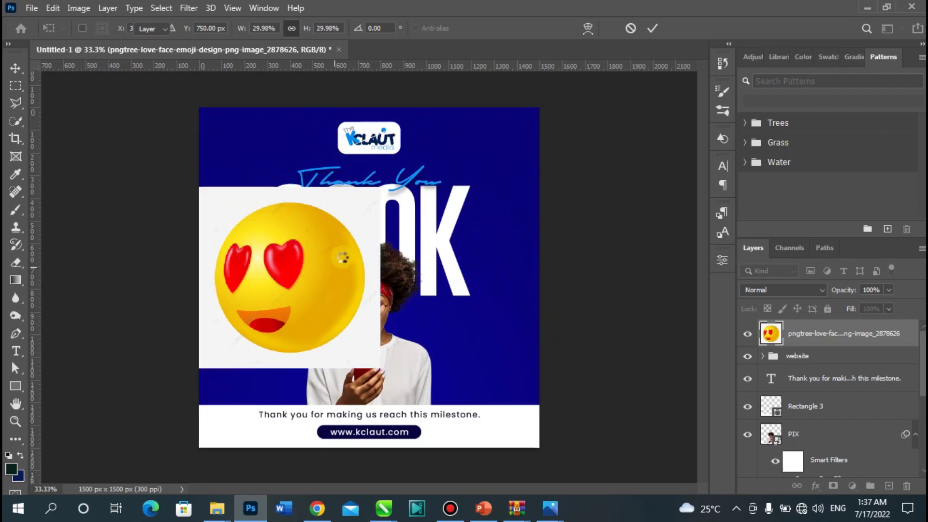
left_click_drag(336, 272, 408, 271)
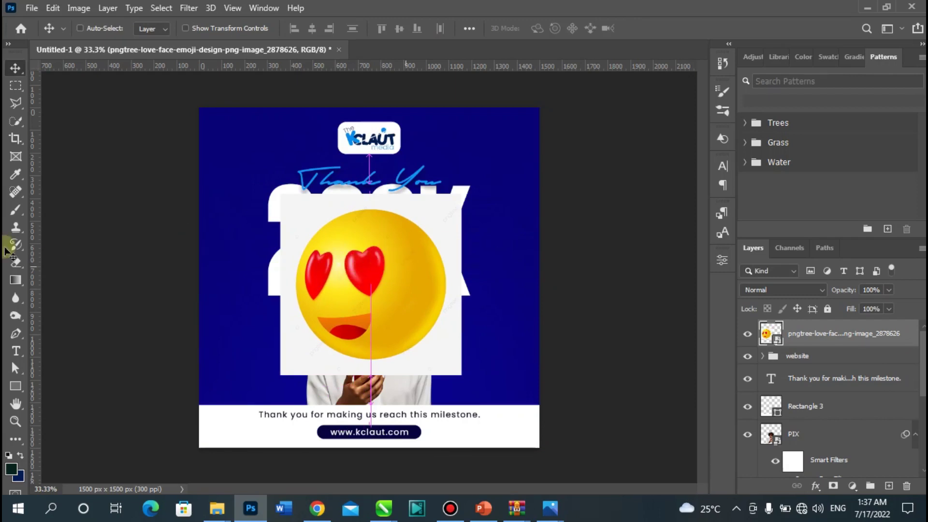
Step: Rasterize the emoji image and remove its light background with the Magic Eraser at tolerance 15
left_click_drag(16, 262, 81, 288)
left_click(68, 290)
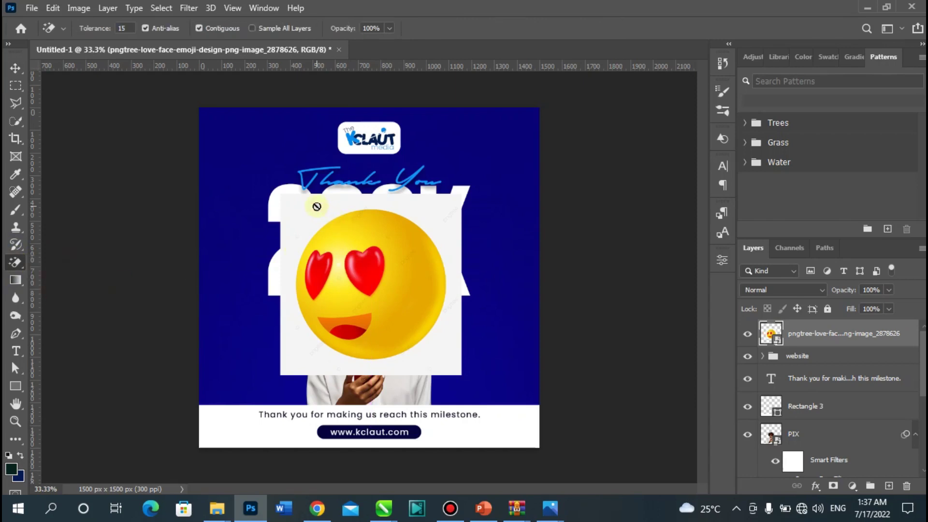
left_click(317, 206)
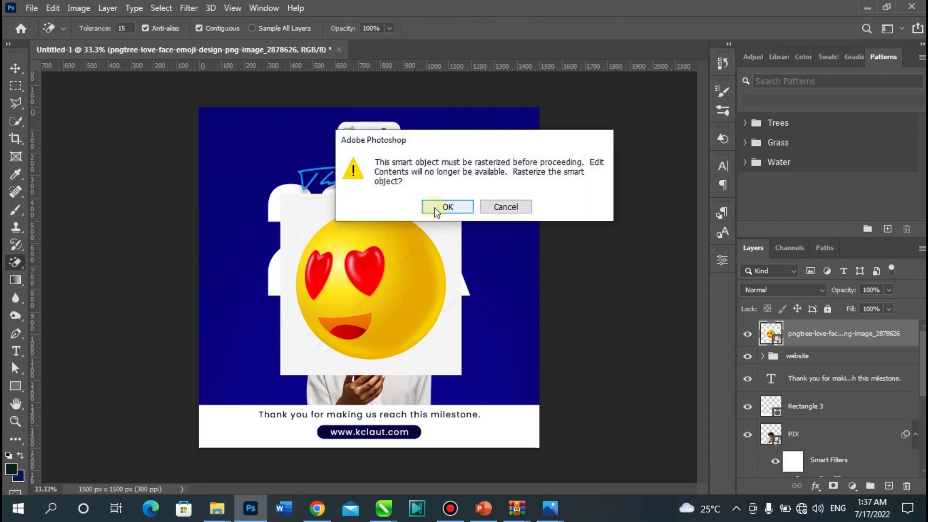
left_click(435, 207)
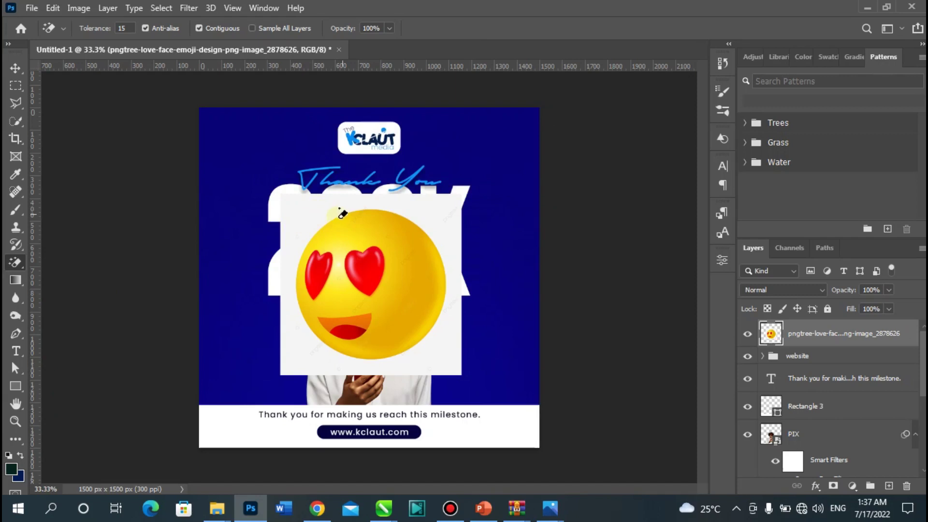
left_click(445, 214)
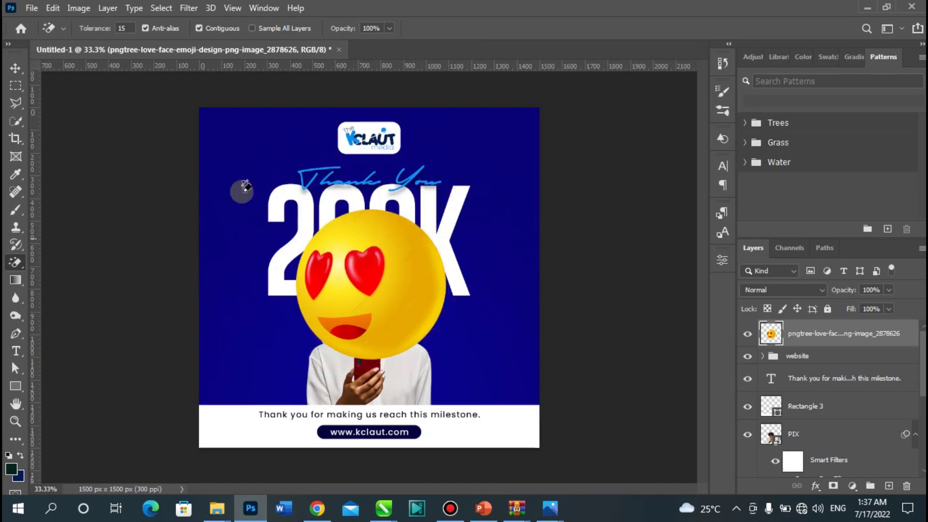
Step: Convert the cut-out emoji layer to a smart object
left_click(15, 67)
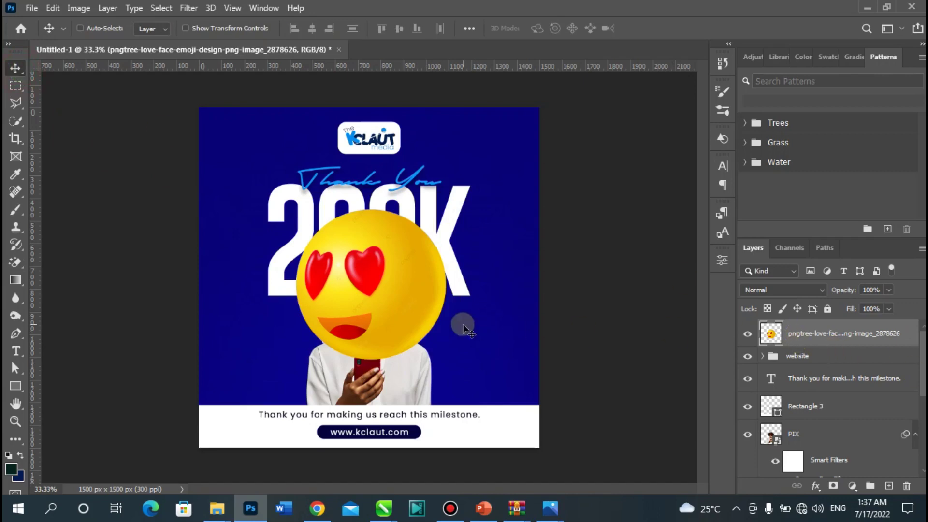
right_click(817, 333)
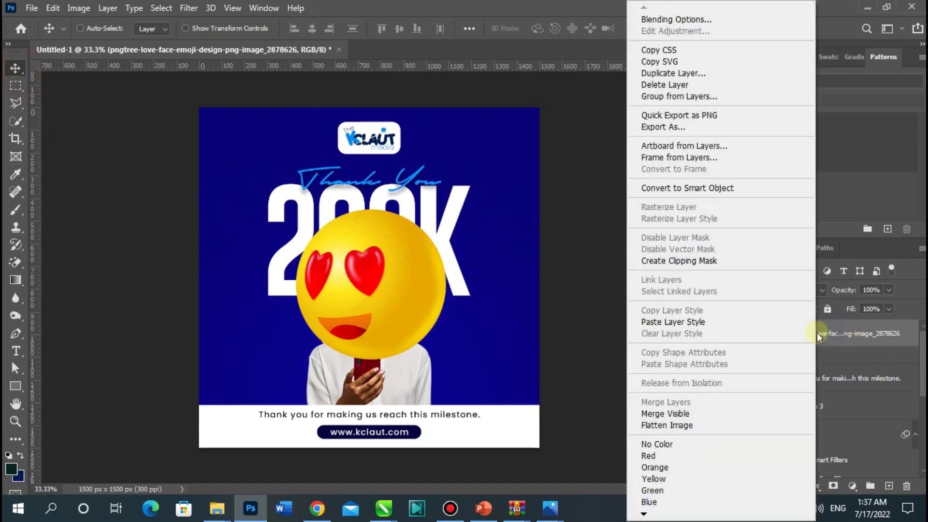
left_click(706, 191)
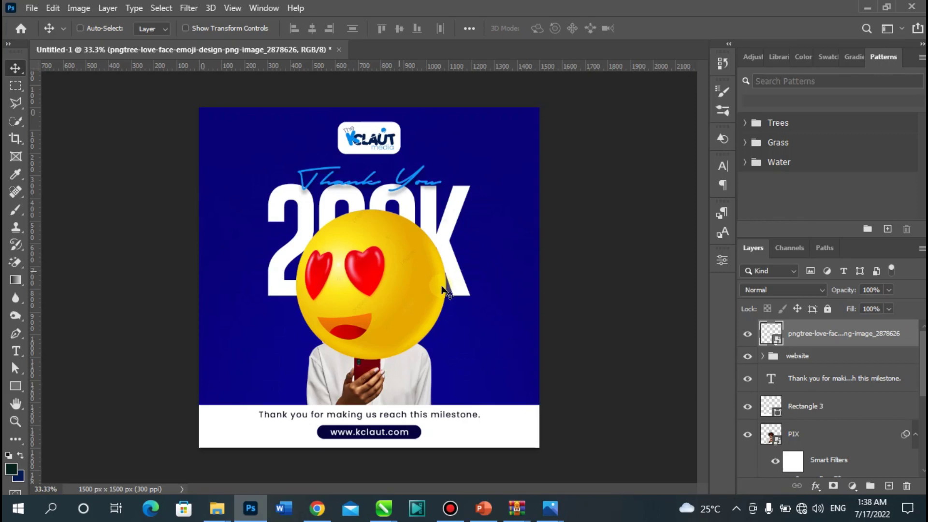
Step: Scale the emoji to about 26% and place it at the lower-left corner of the "2" in the headline
key("ctrl+t")
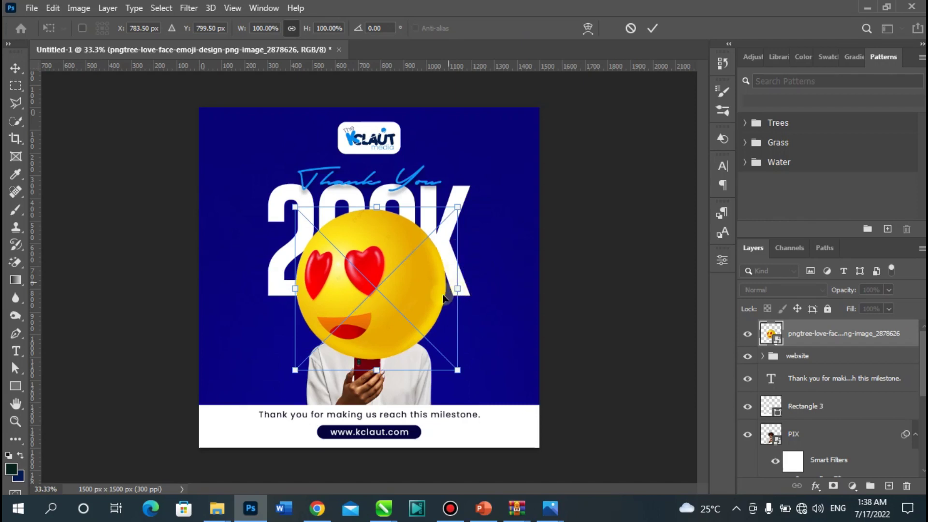
left_click_drag(367, 275, 318, 288)
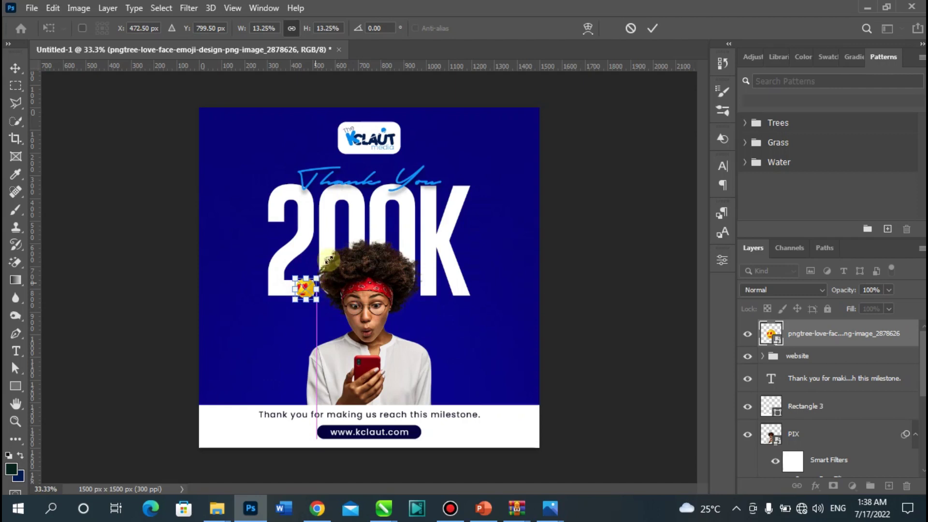
left_click_drag(318, 299, 338, 248)
key("Return")
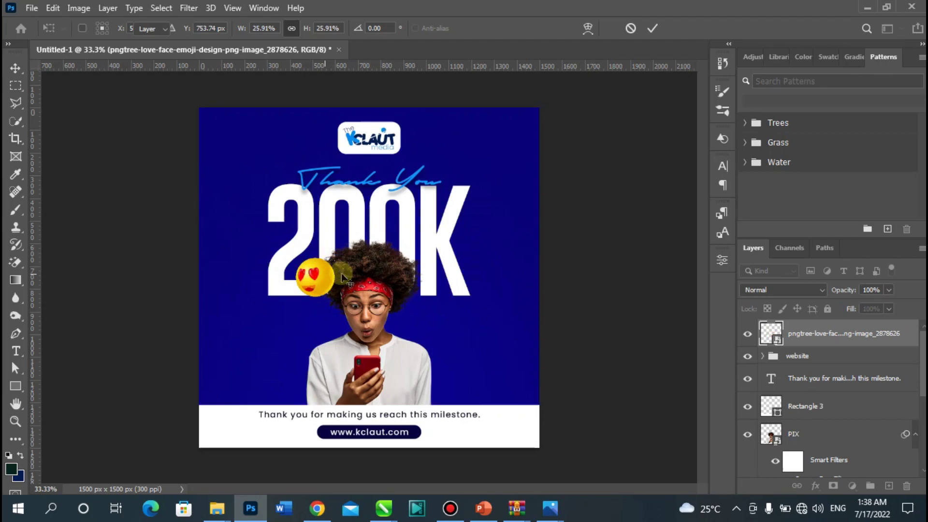
key("Return")
left_click_drag(341, 278, 321, 294)
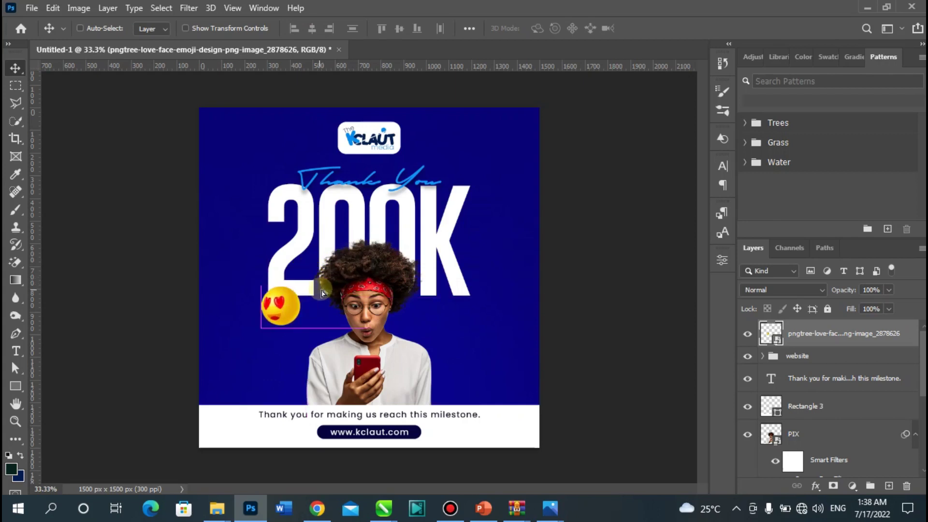
Step: Apply a Motion Blur to the emoji with angle -4° and distance 16 pixels, and collapse its filter list
left_click(188, 9)
left_click(228, 186)
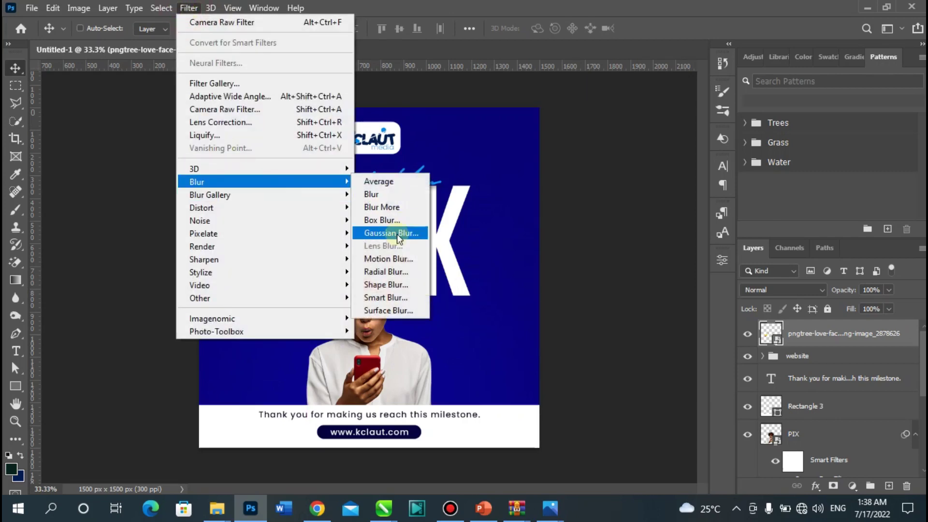
left_click(392, 261)
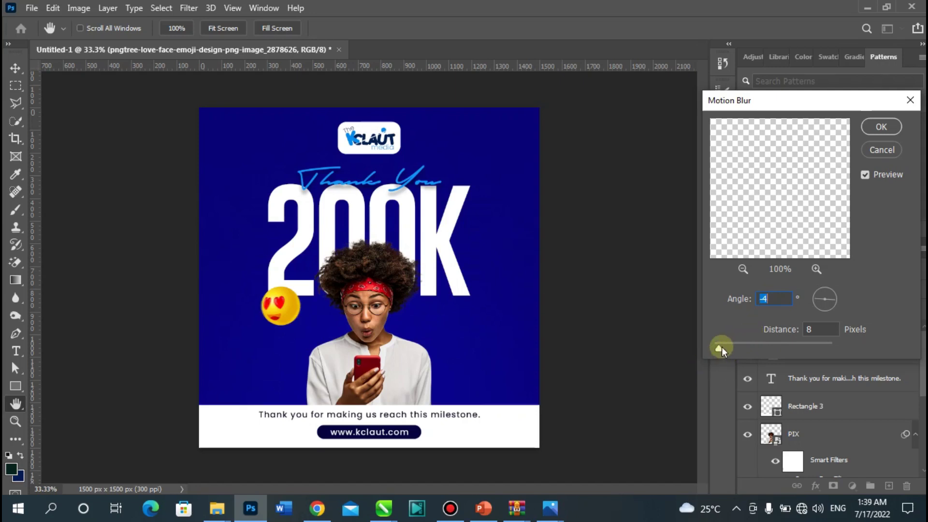
left_click_drag(721, 347, 723, 345)
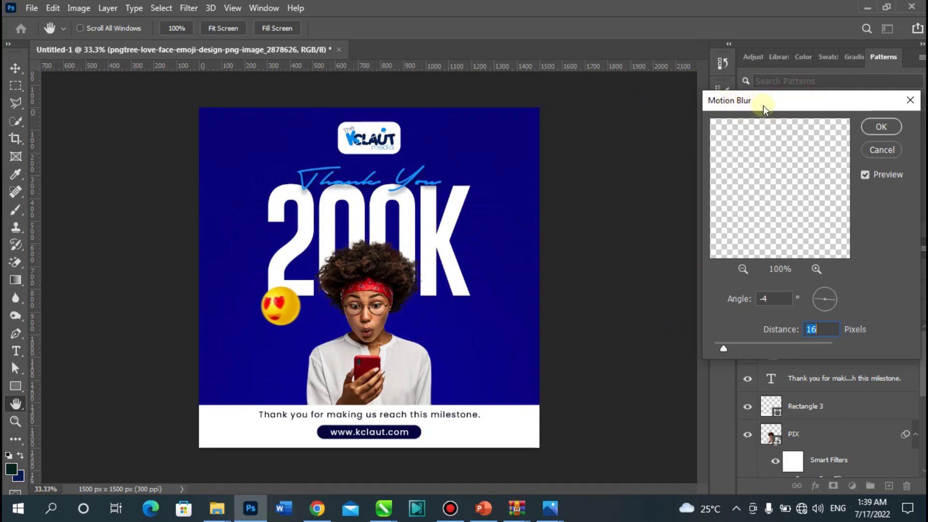
left_click_drag(766, 110, 640, 109)
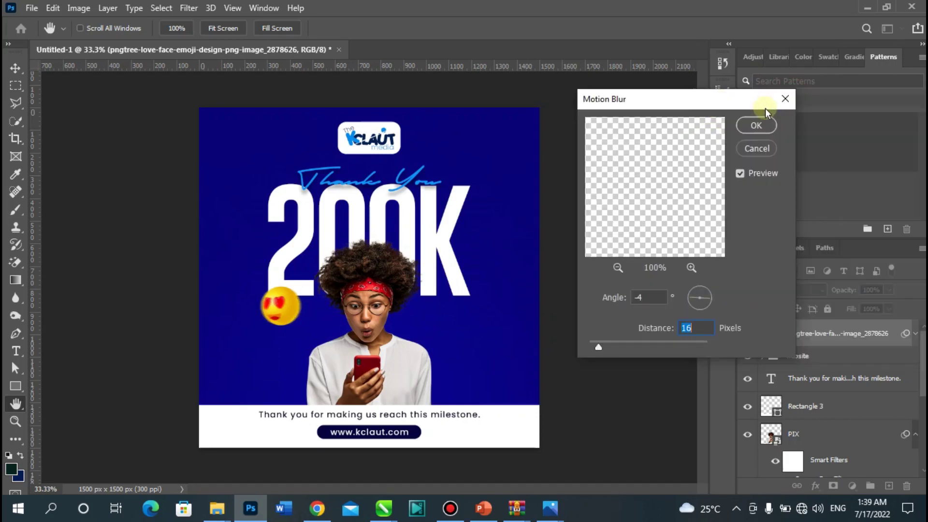
left_click(757, 124)
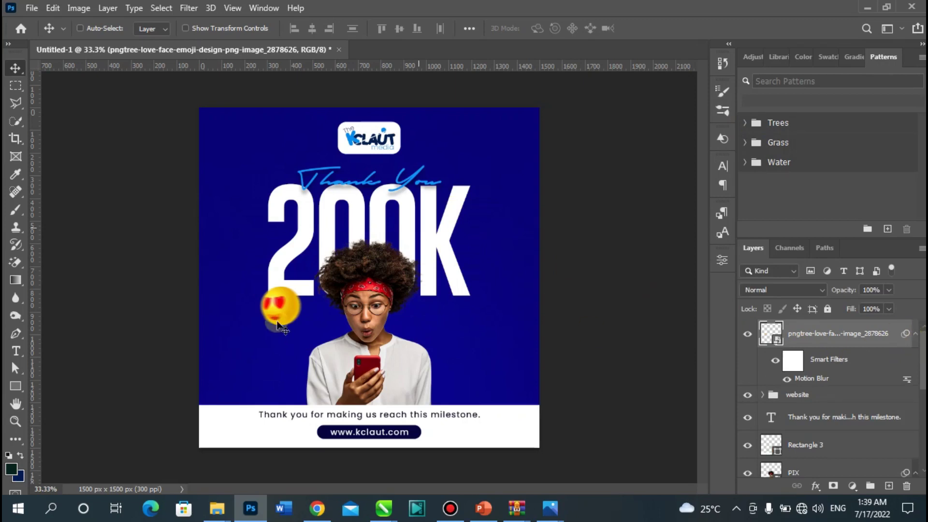
left_click(915, 335)
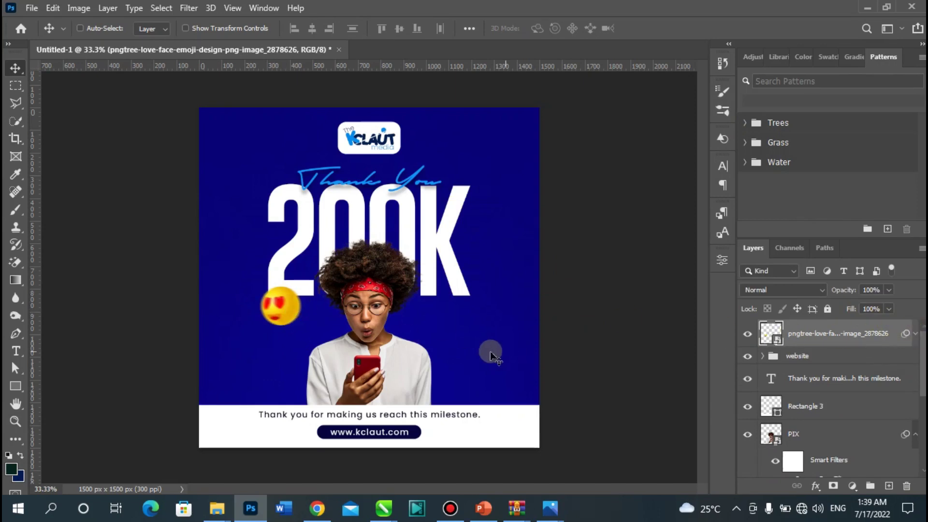
Step: Place the 3D Instagram like-heart image from the YOUTUBE 2' folder, scaled down over the "2" of the headline
left_click(218, 508)
left_click(196, 451)
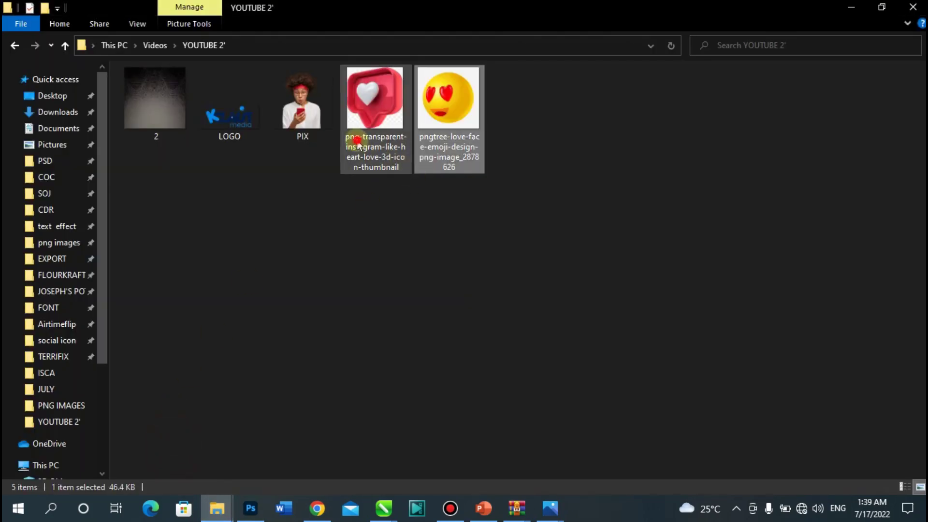
left_click_drag(372, 109, 458, 291)
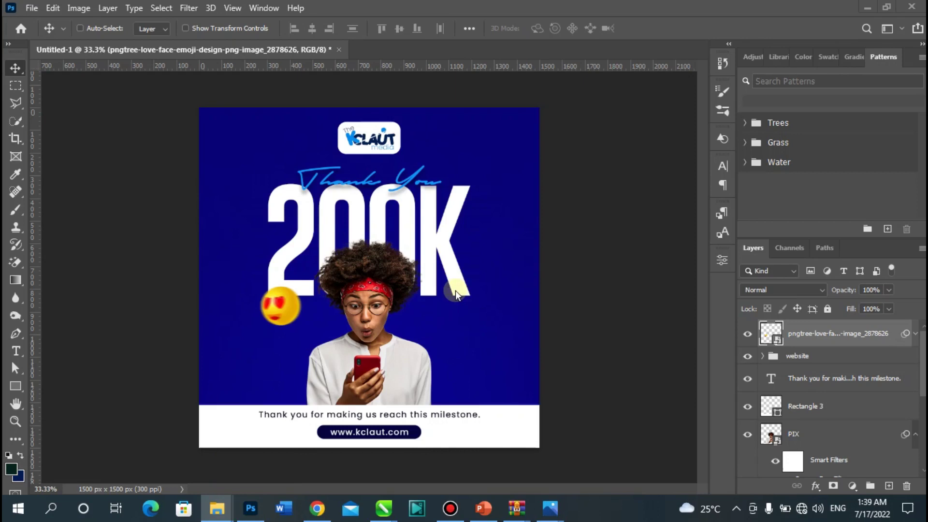
left_click_drag(455, 292, 454, 292)
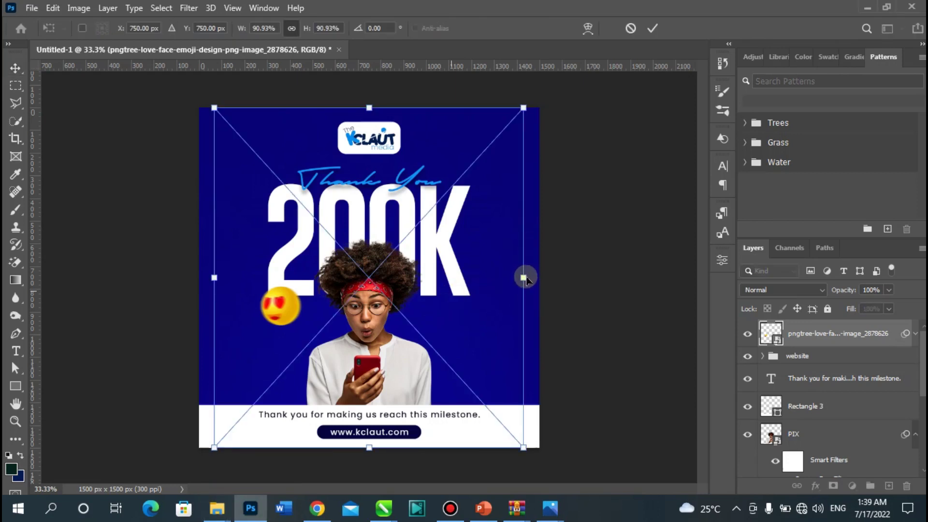
left_click_drag(523, 278, 367, 263)
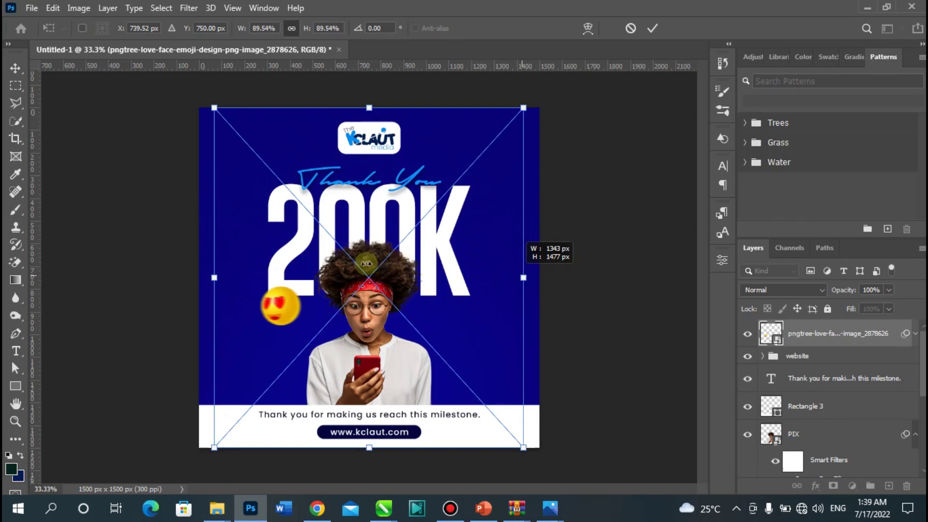
left_click_drag(367, 264, 366, 264)
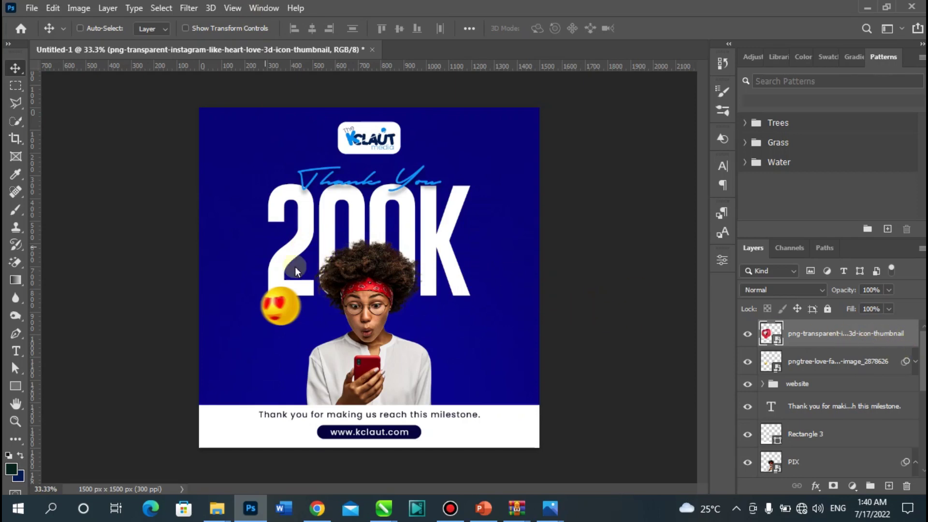
left_click(261, 268)
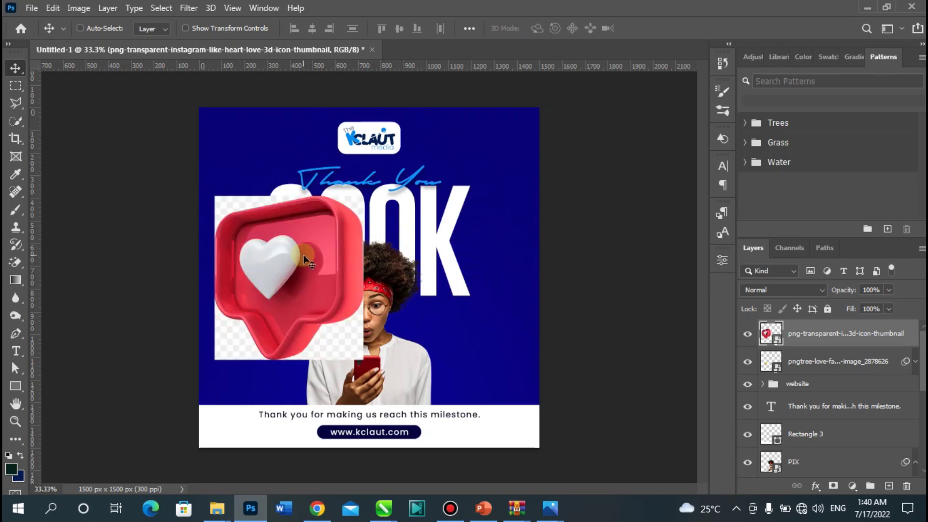
key("ctrl+plus")
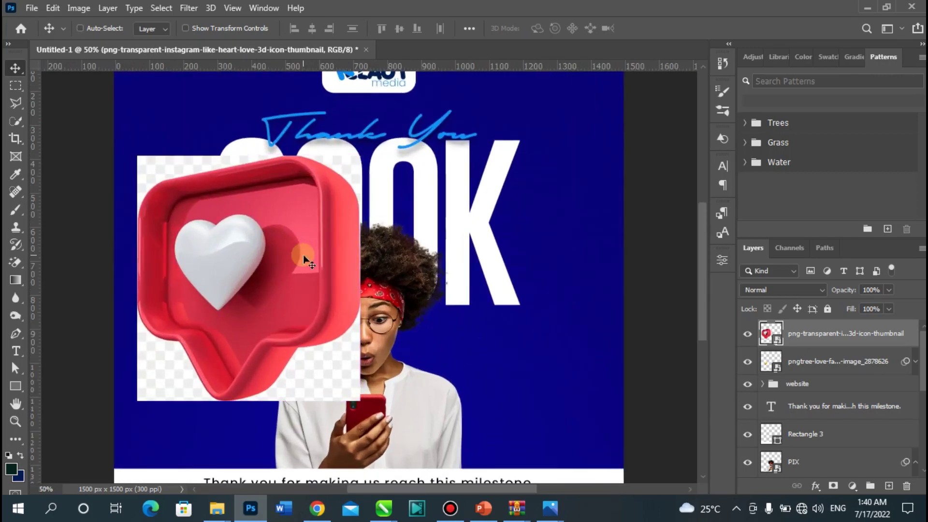
Step: Move the heart image over the woman's face and rasterize its smart object for use with the Magic Eraser
key("ctrl+minus")
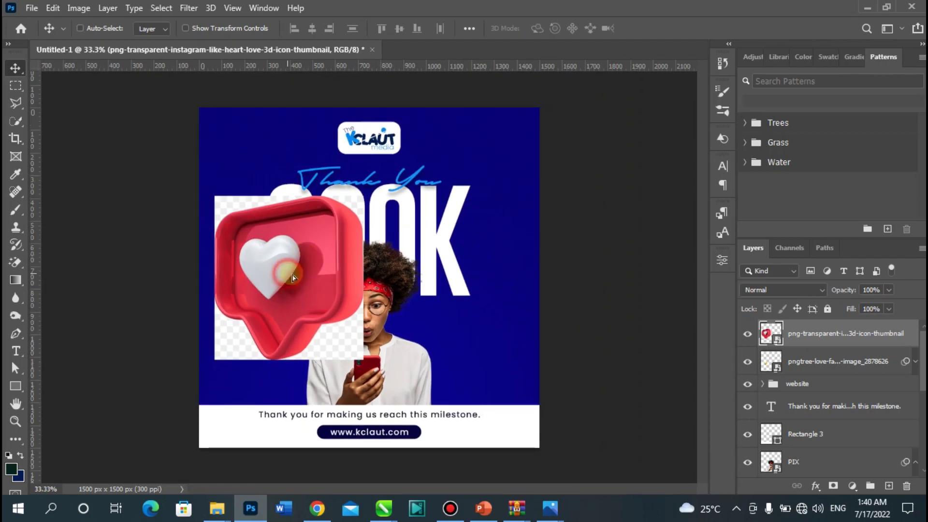
left_click_drag(292, 277, 377, 289)
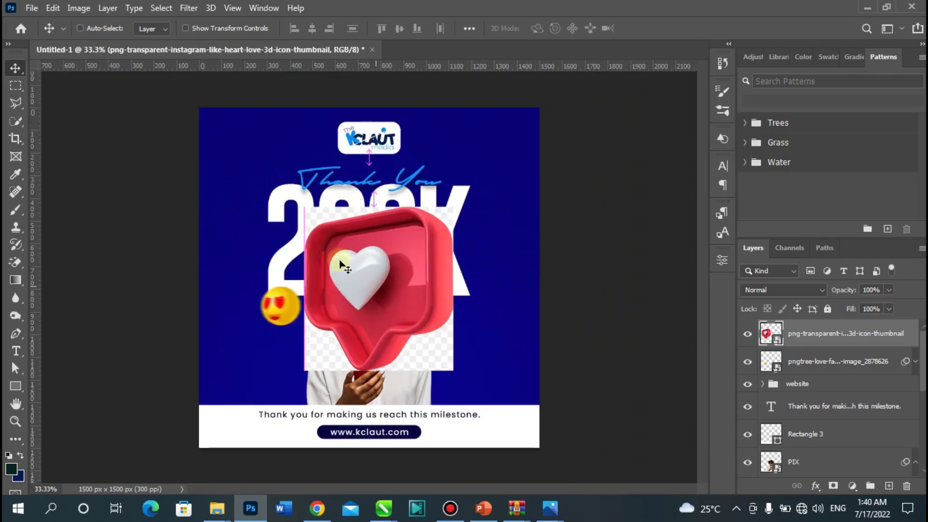
left_click(13, 265)
left_click(70, 290)
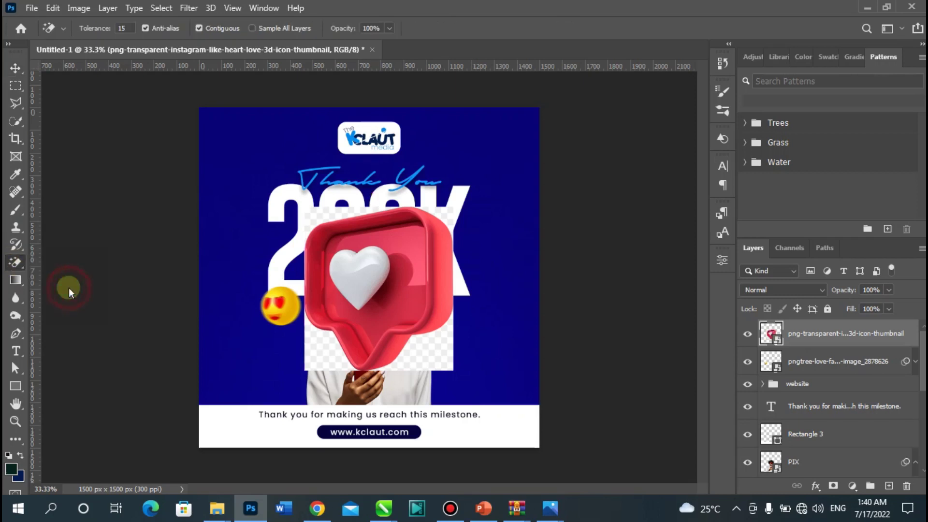
left_click(344, 210)
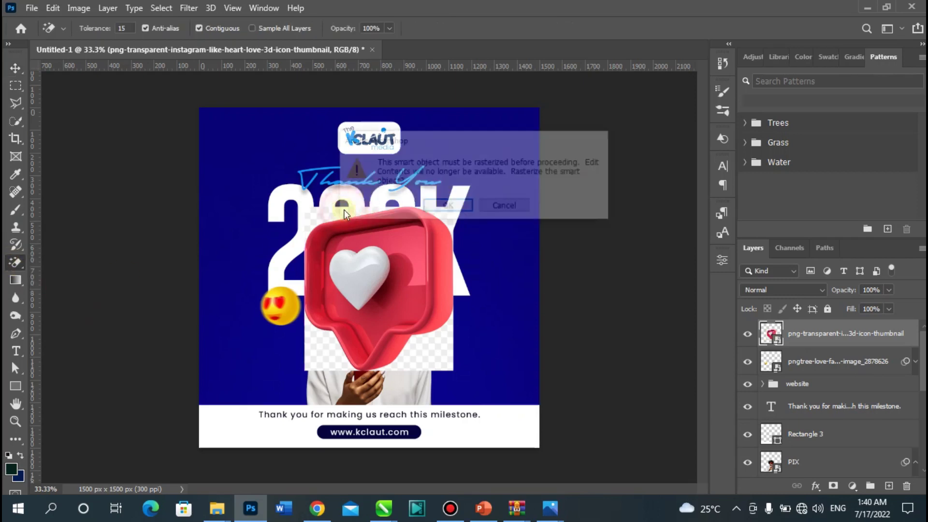
left_click(434, 208)
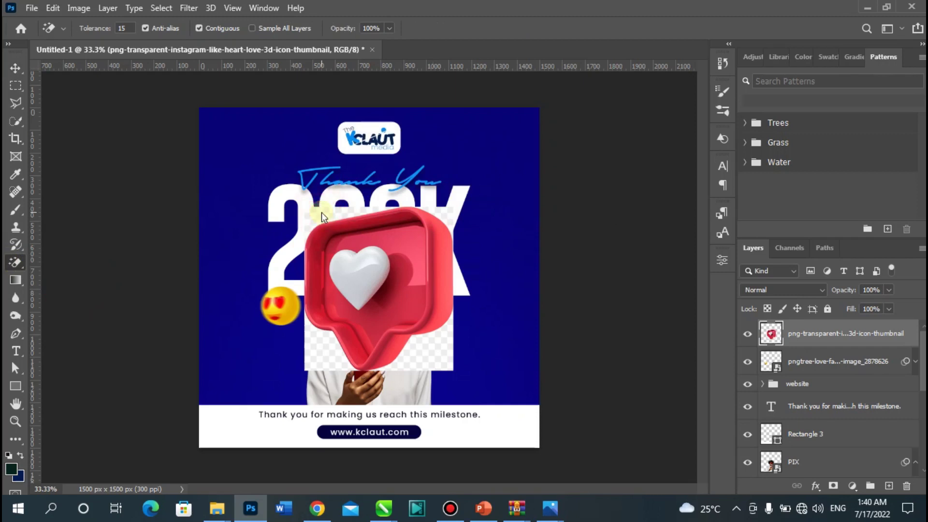
Step: Erase the checkered background around the heart icon with the Magic Eraser at a tolerance of 50
left_click(325, 209)
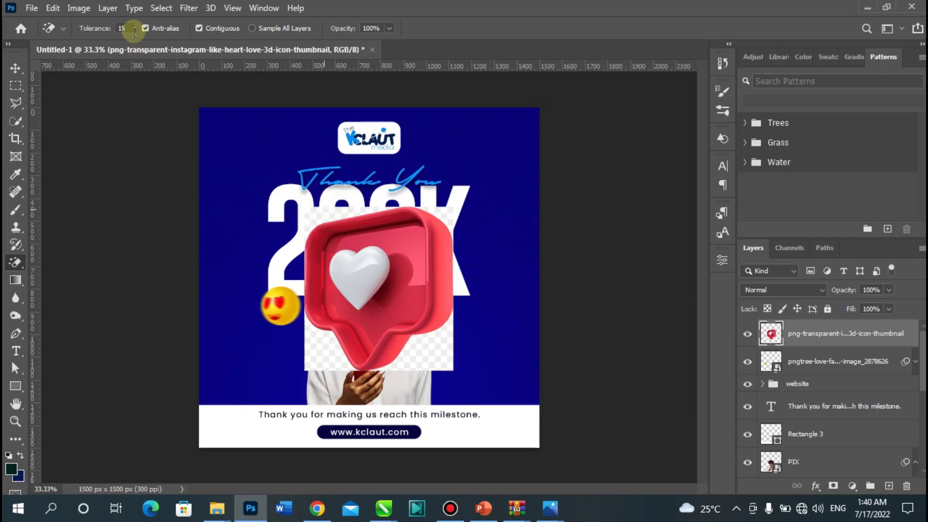
left_click(107, 33)
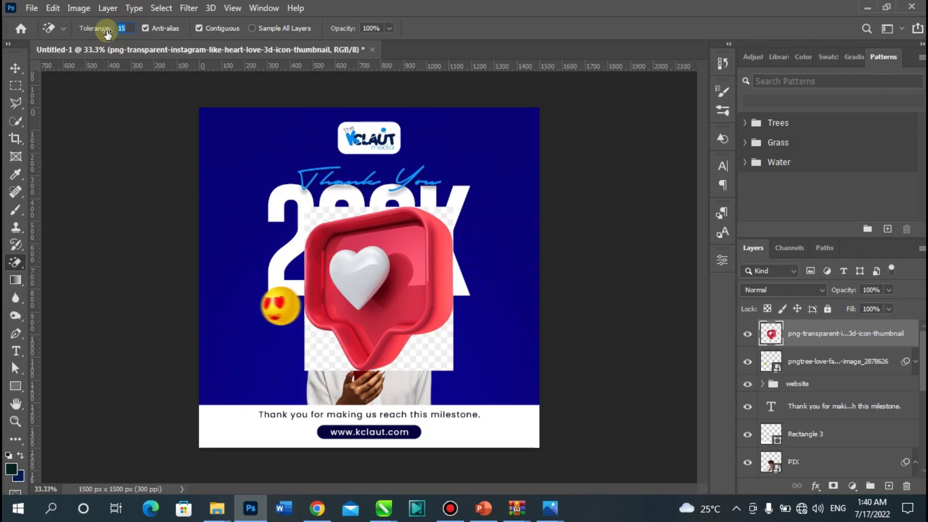
type("50")
left_click(327, 341)
left_click(327, 341)
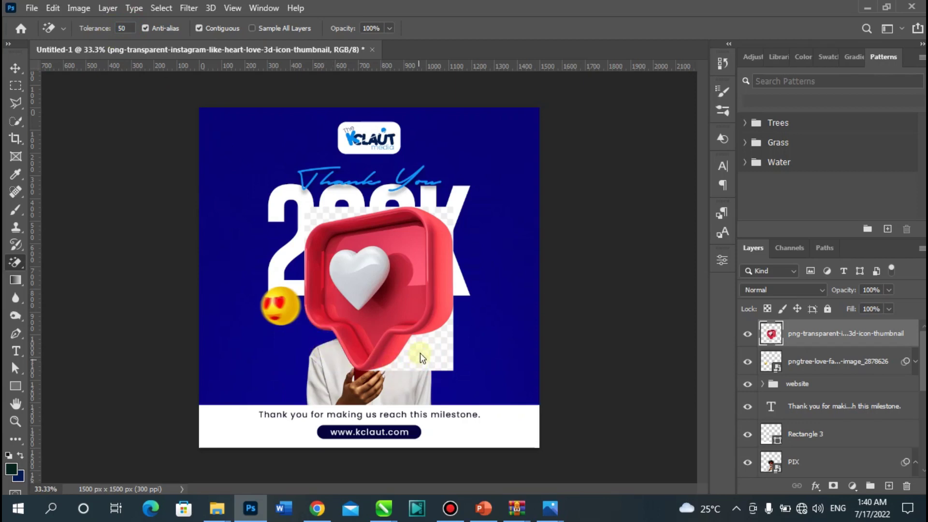
left_click(431, 319)
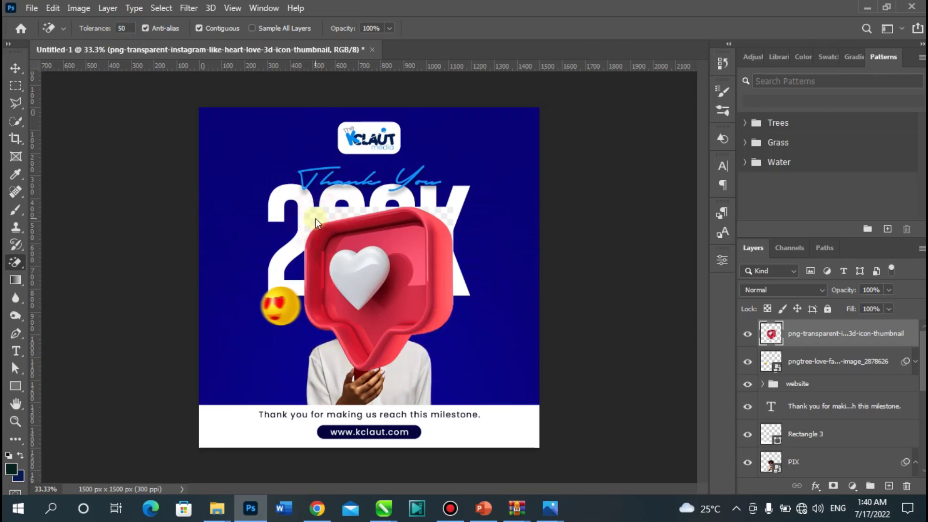
left_click(316, 217)
left_click(444, 216)
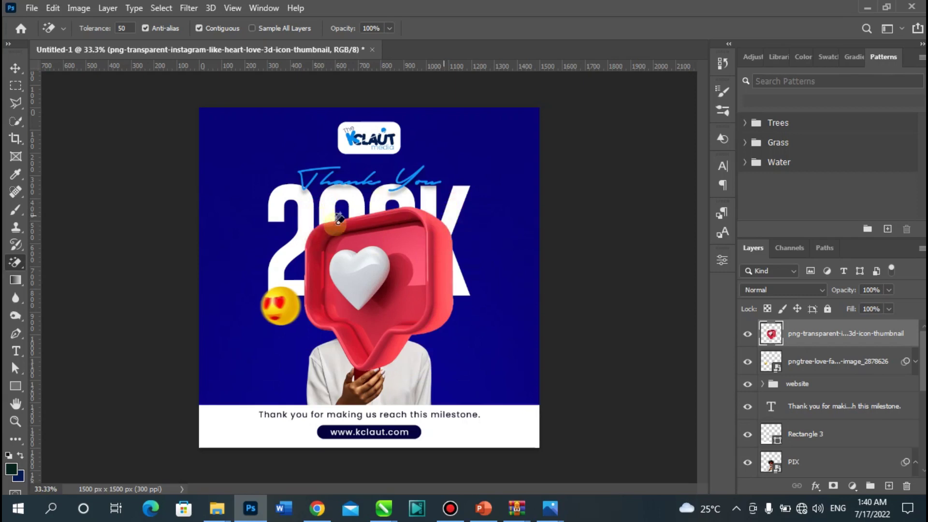
Step: Convert the cut-out heart layer to a smart object and move it to the right of the woman
right_click(825, 334)
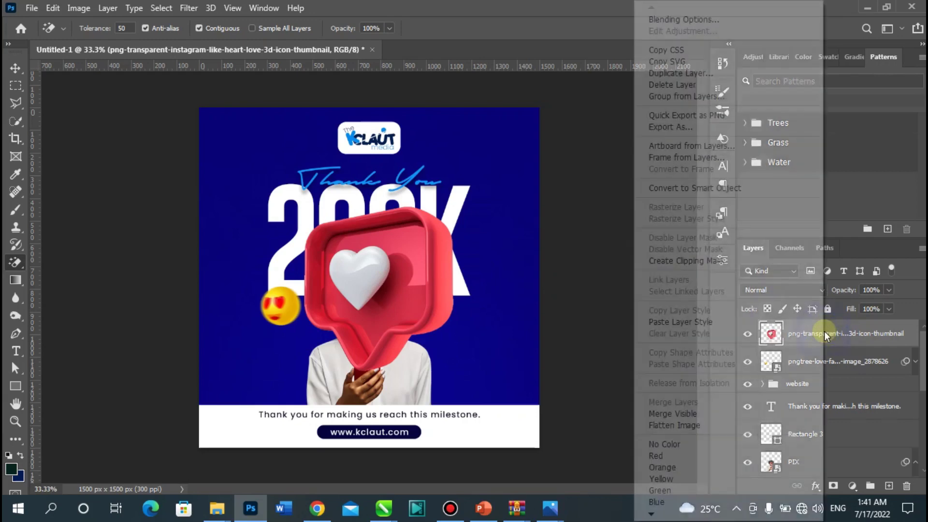
left_click(653, 206)
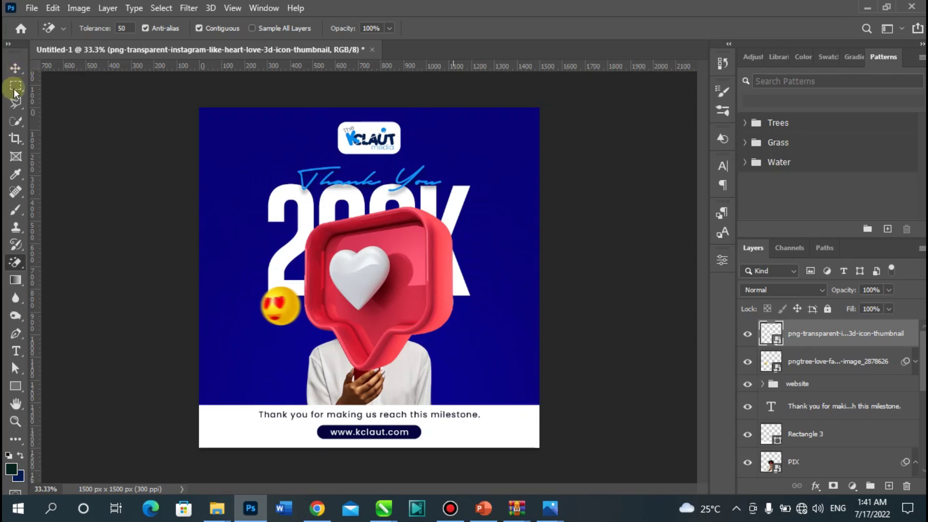
left_click(16, 68)
left_click_drag(399, 234, 504, 283)
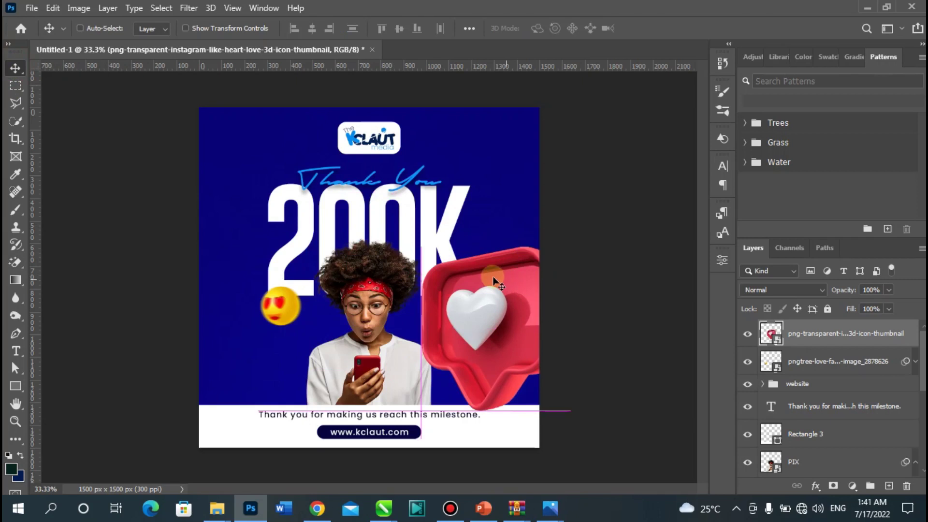
Step: Scale the heart icon to about 40.6% and place it near the canvas's right edge, just above the white footer
key("ctrl+t")
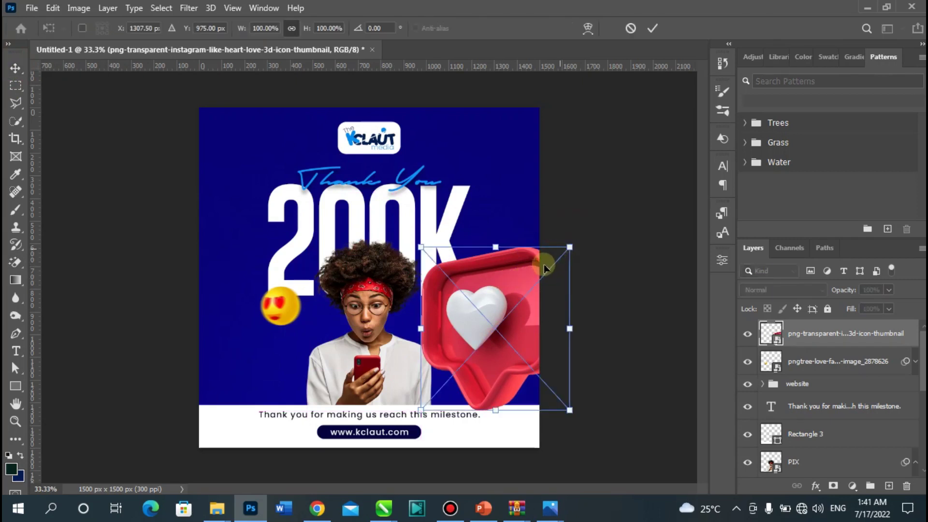
left_click_drag(569, 248, 549, 269)
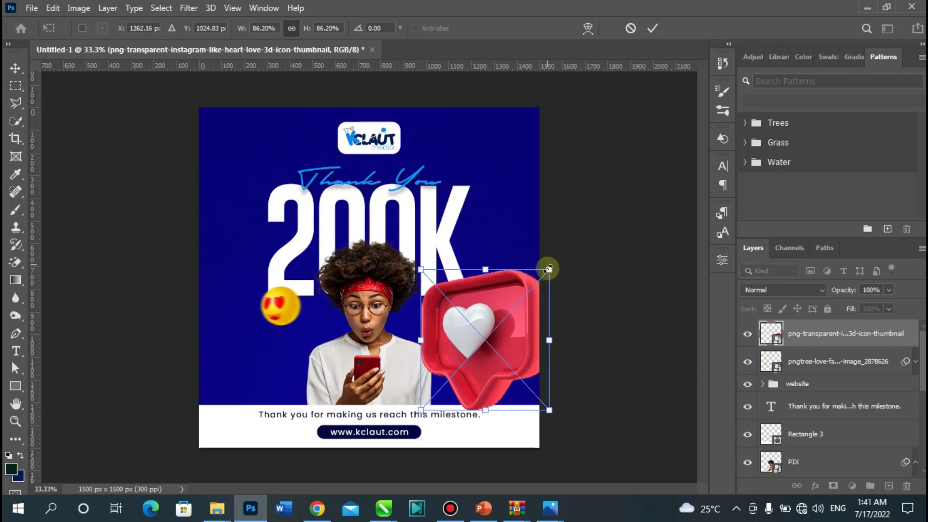
left_click_drag(507, 292, 470, 333)
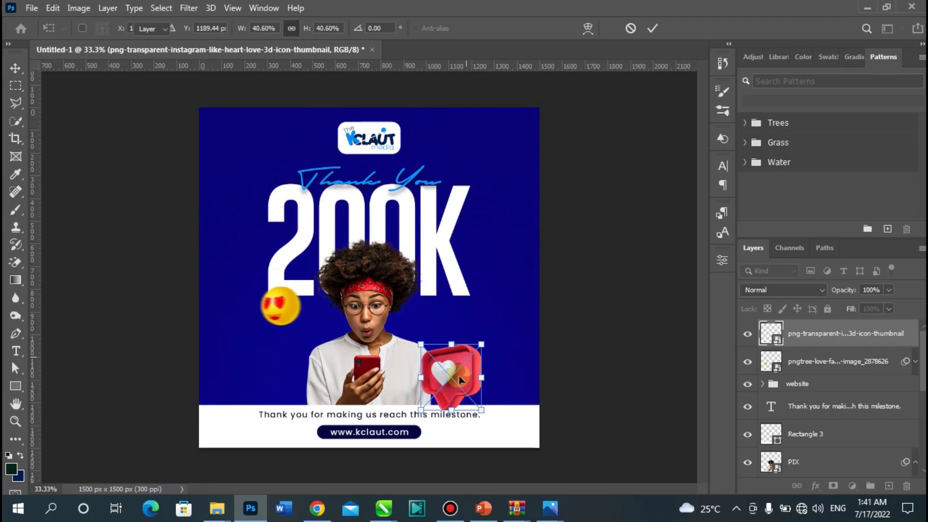
key("Escape")
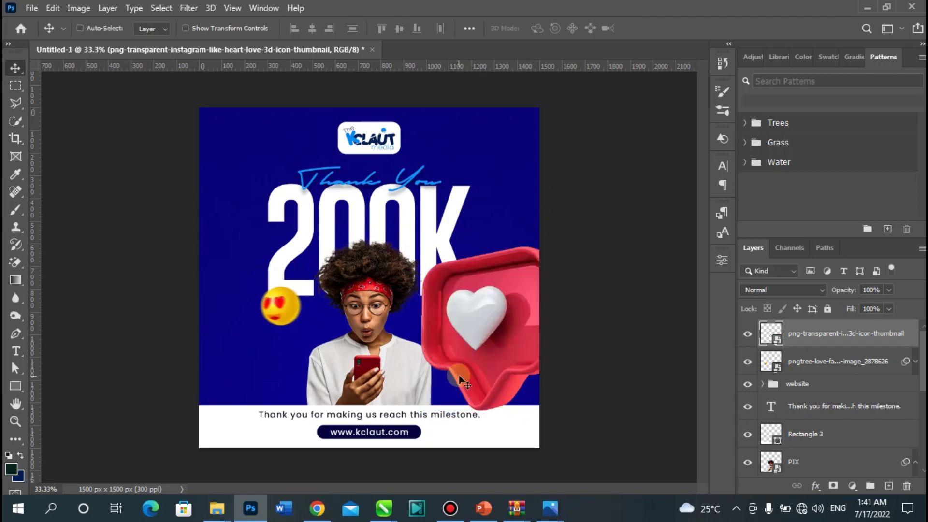
key("ctrl+z")
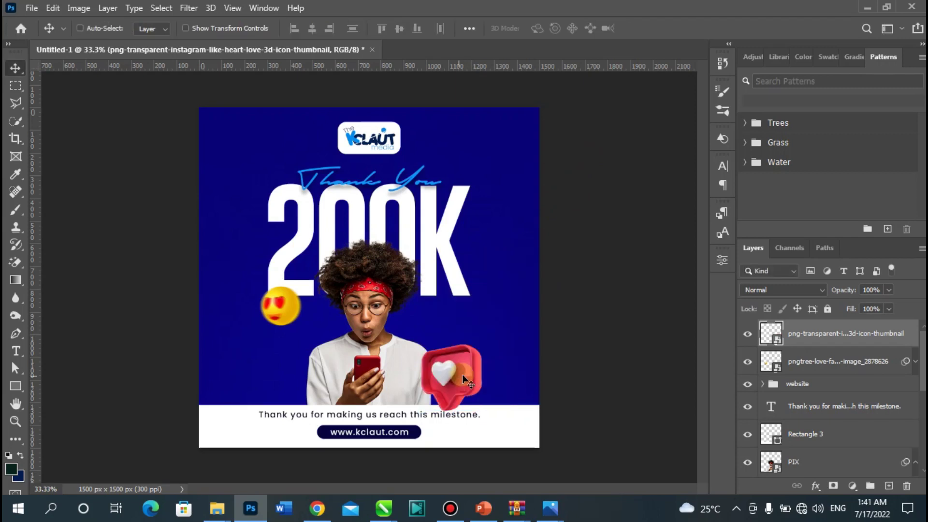
left_click_drag(462, 376, 512, 363)
left_click_drag(510, 363, 510, 363)
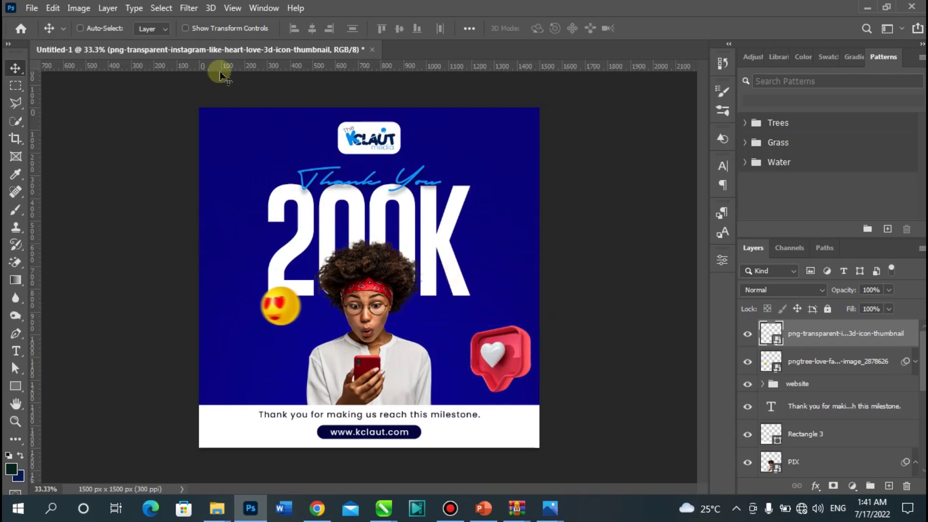
Step: Apply a Motion Blur to the heart icon with angle -4° and distance 16 pixels, and collapse its filter list
left_click(193, 10)
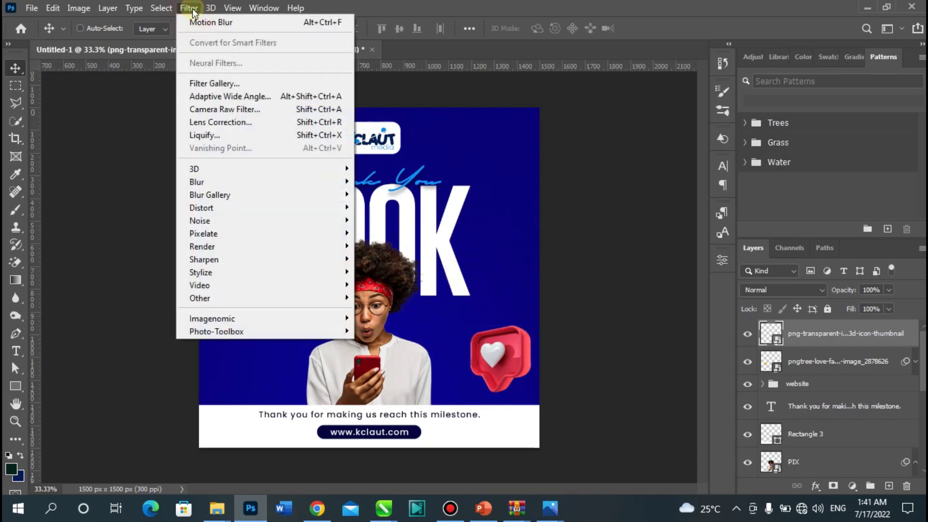
mouse_move(244, 181)
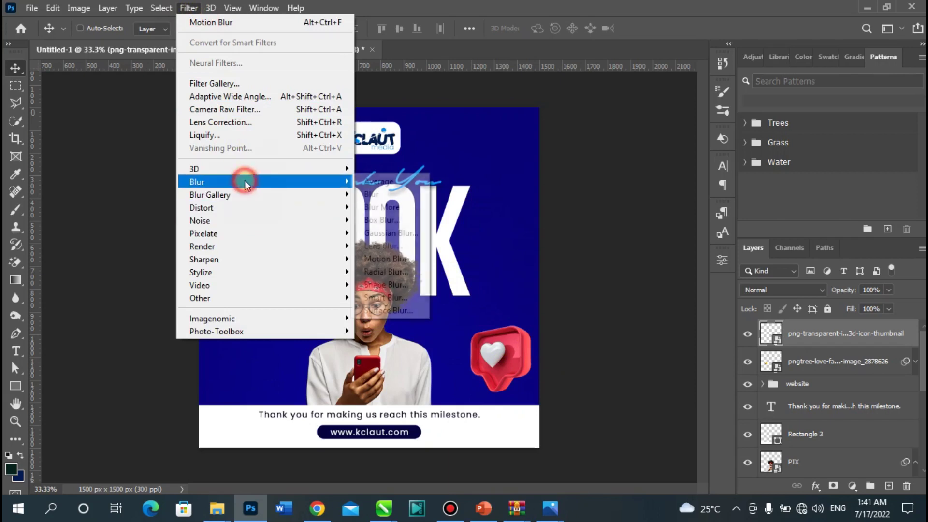
left_click(389, 259)
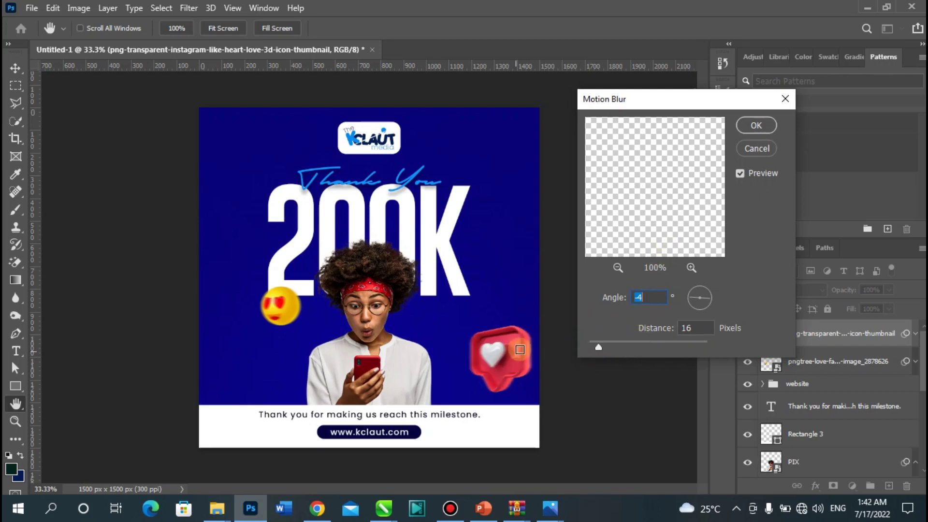
left_click(756, 125)
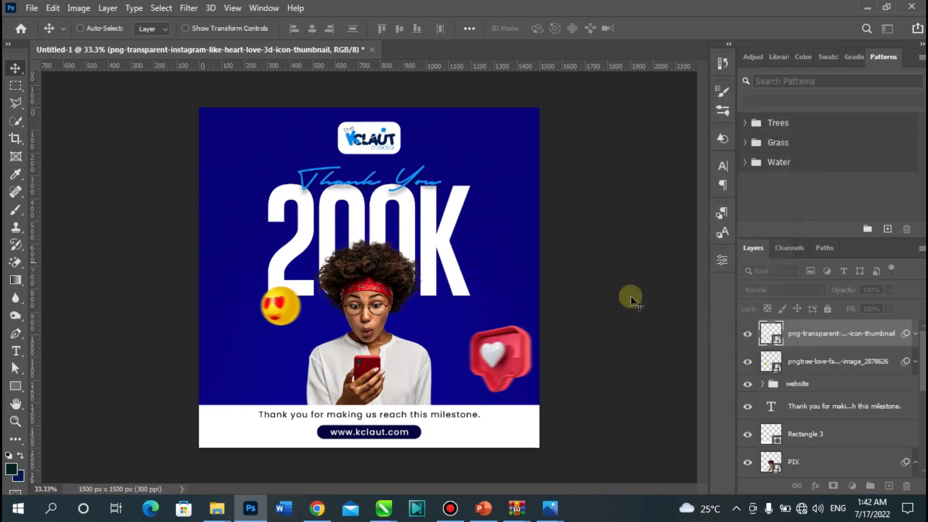
left_click(917, 343)
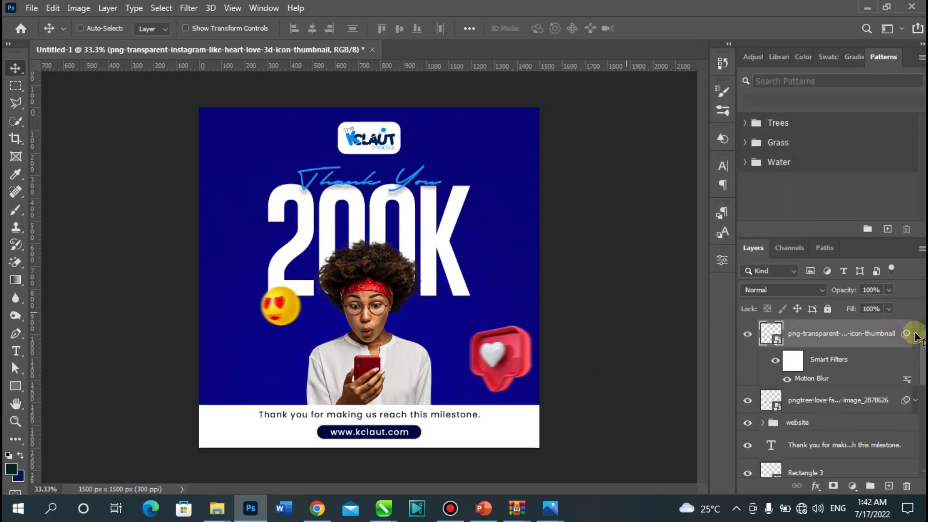
left_click(914, 334)
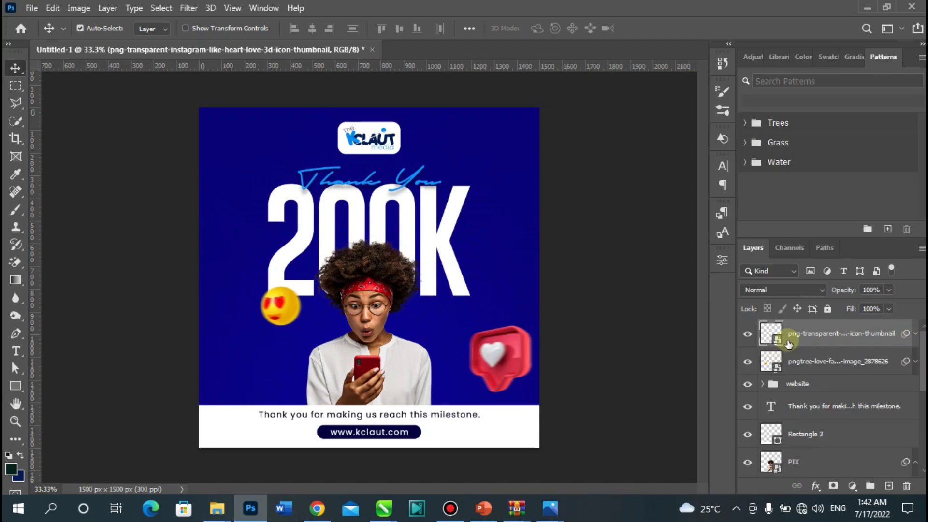
Step: Duplicate the blurred heart icon layer and make the Move tool active for the copy
key("ctrl+j")
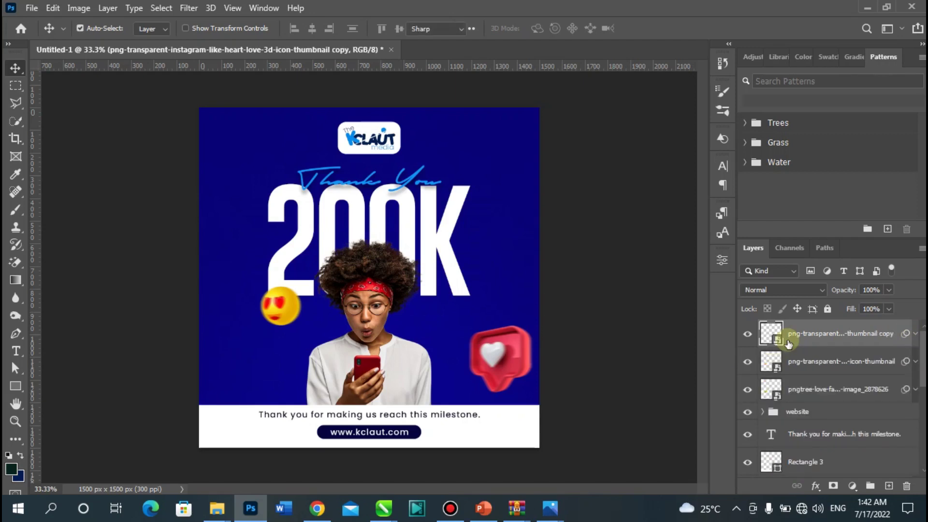
key("t")
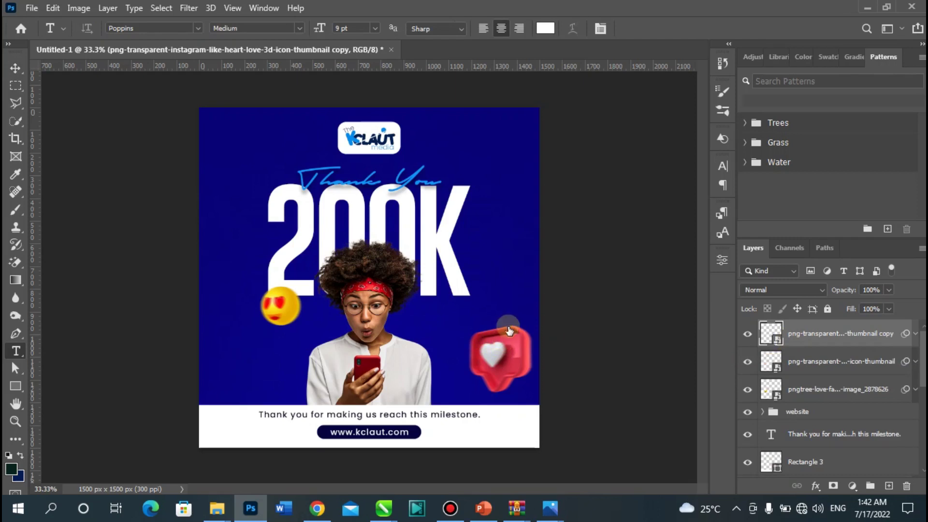
left_click(15, 68)
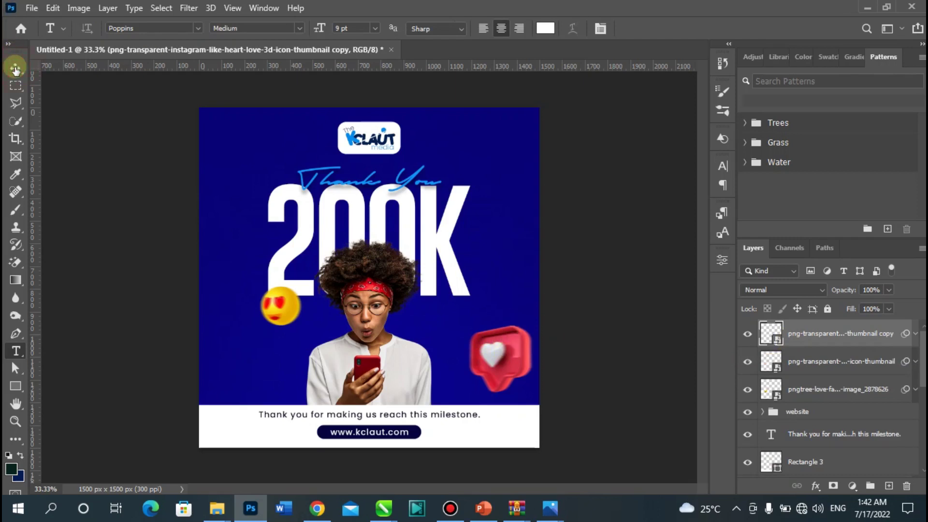
left_click(514, 359)
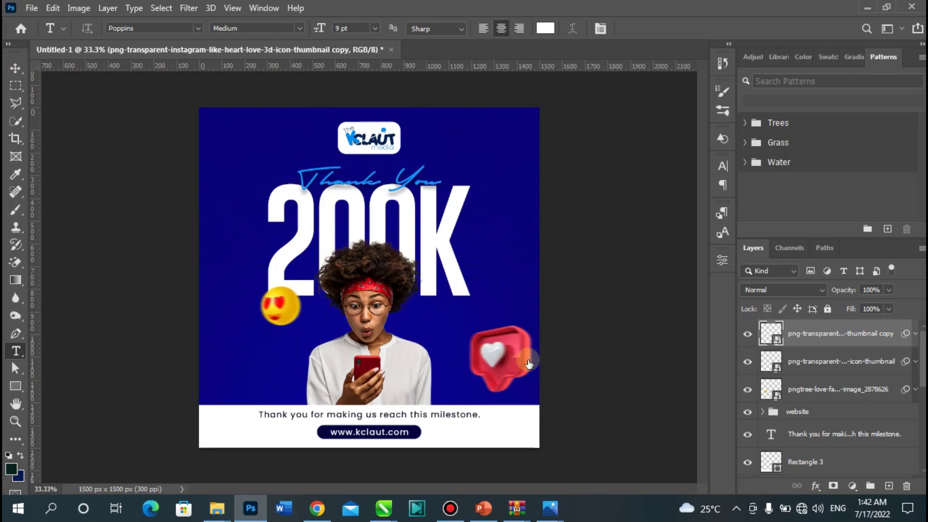
left_click(519, 358)
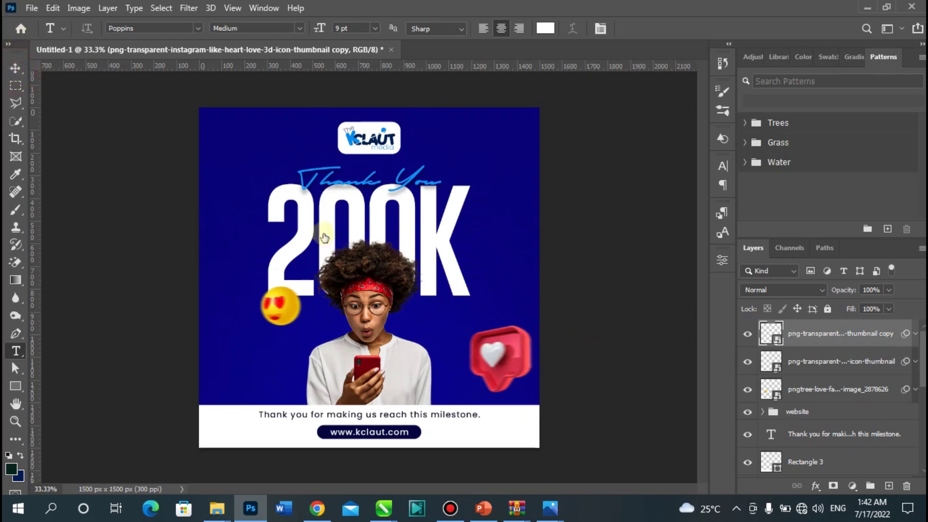
left_click(20, 65)
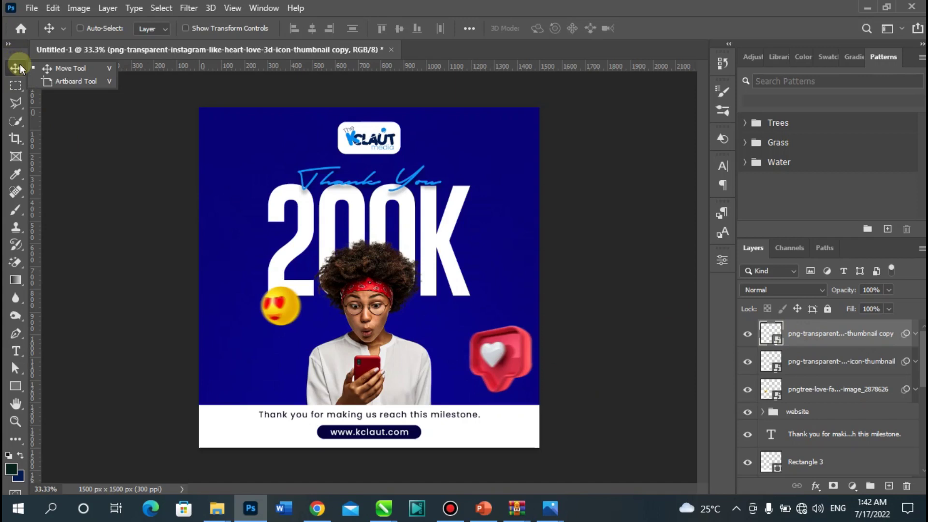
left_click(78, 70)
key("ctrl")
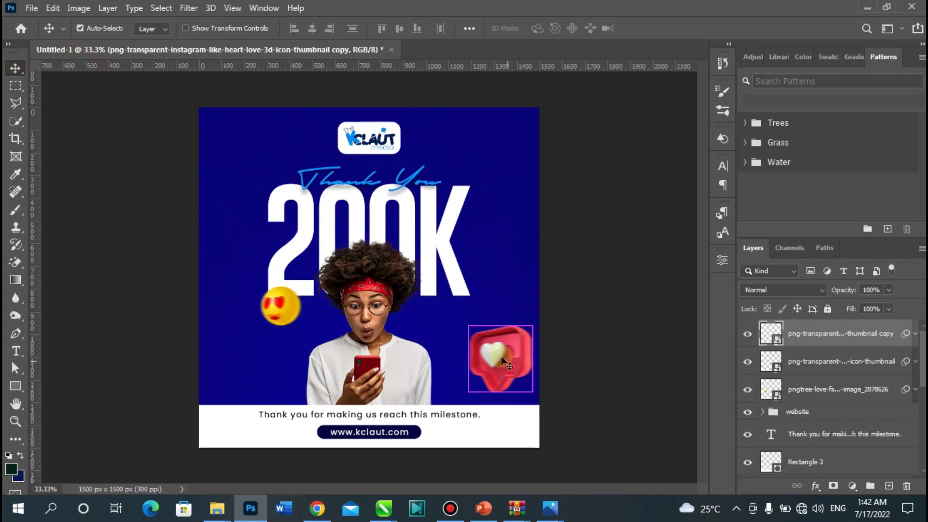
Step: Flip the copied heart icon horizontally and move it to the left of the woman, just above the white footer
key("ctrl+t")
left_click(456, 207)
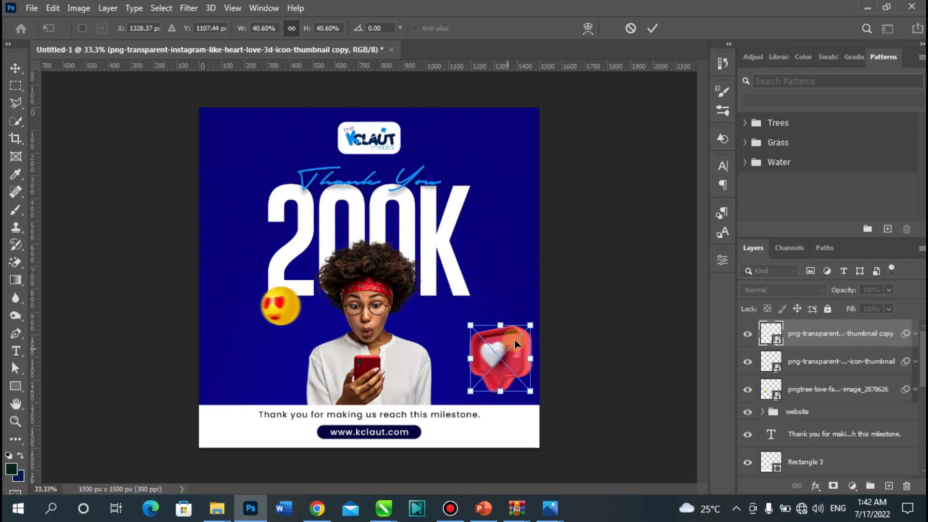
right_click(514, 342)
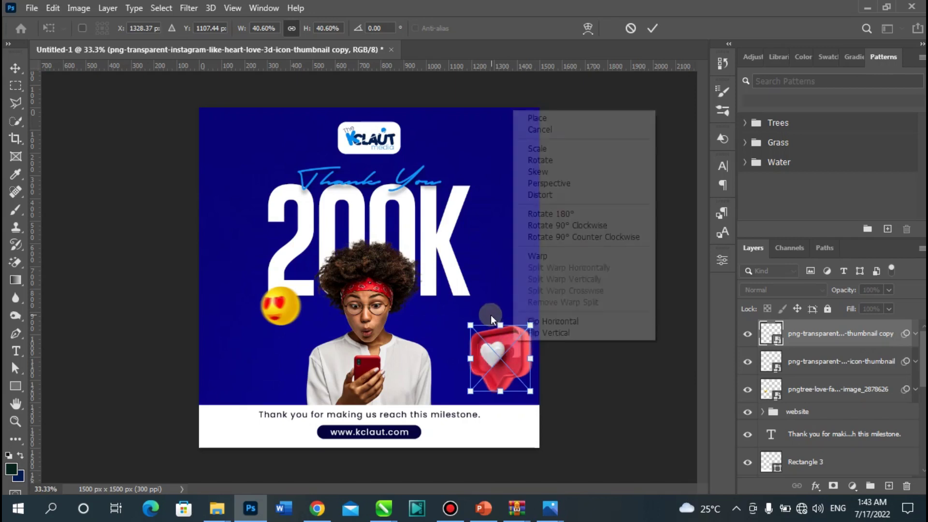
left_click(534, 321)
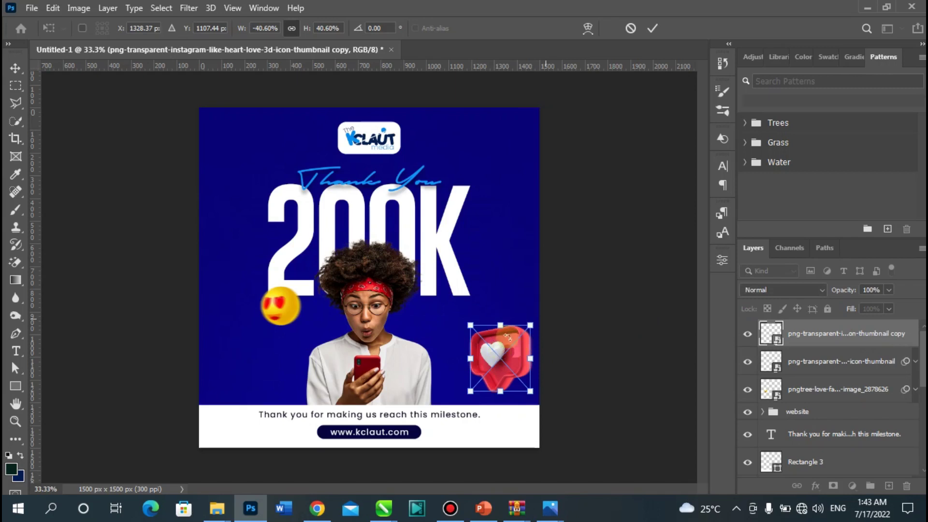
left_click(651, 28)
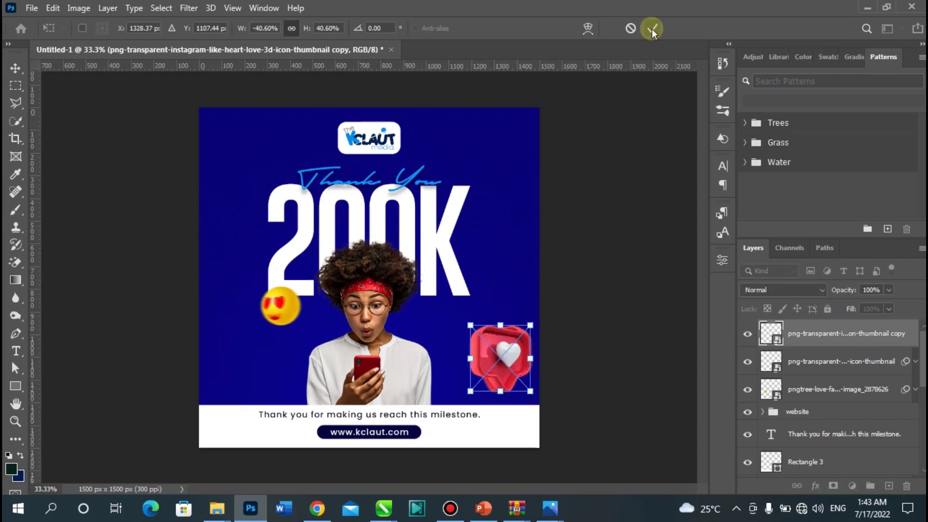
left_click(652, 28)
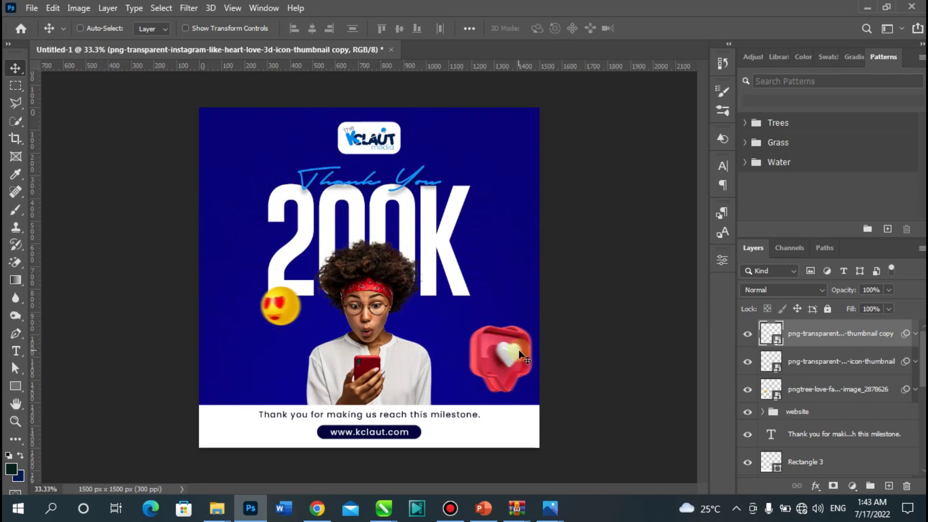
left_click_drag(419, 355, 279, 356)
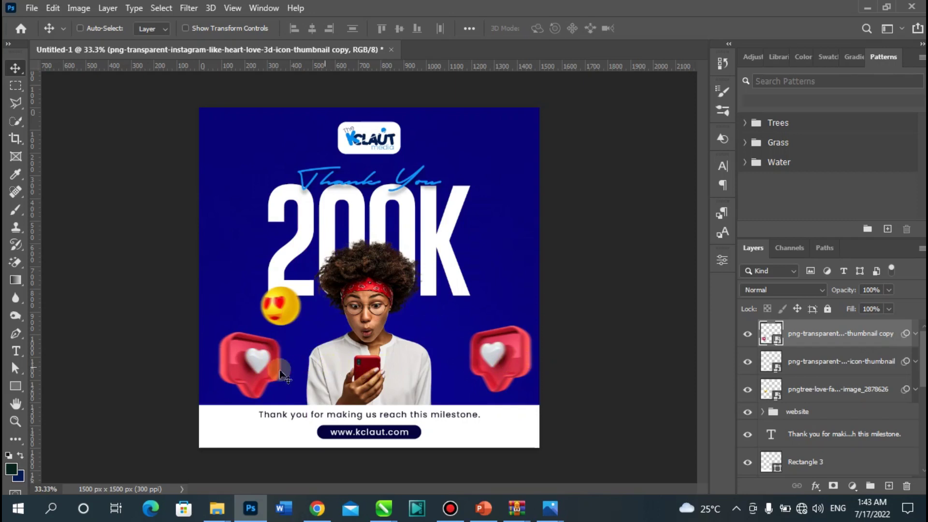
Step: Scale the flipped heart copy down to about 17.45% and place it just below the heart-eyes emoji, slightly to its left
left_click(255, 390, "ctrl")
key("ctrl+t")
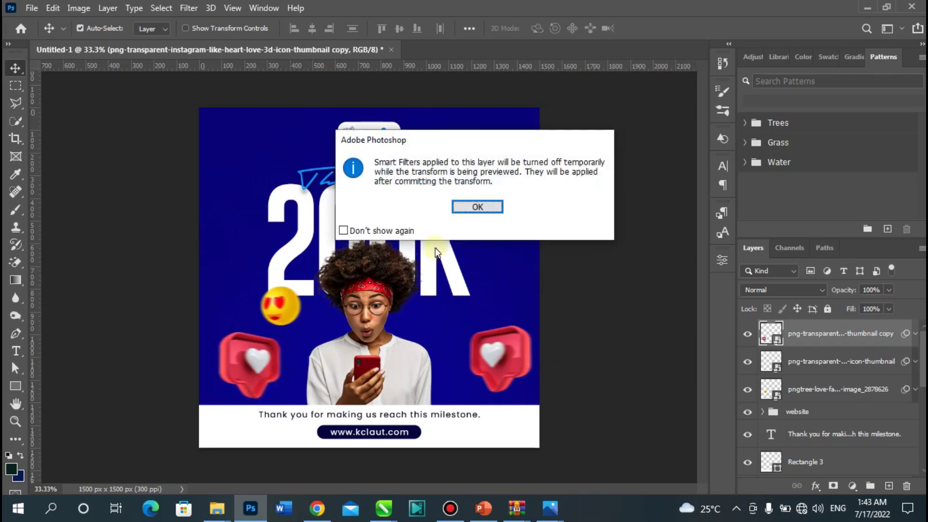
left_click(475, 205)
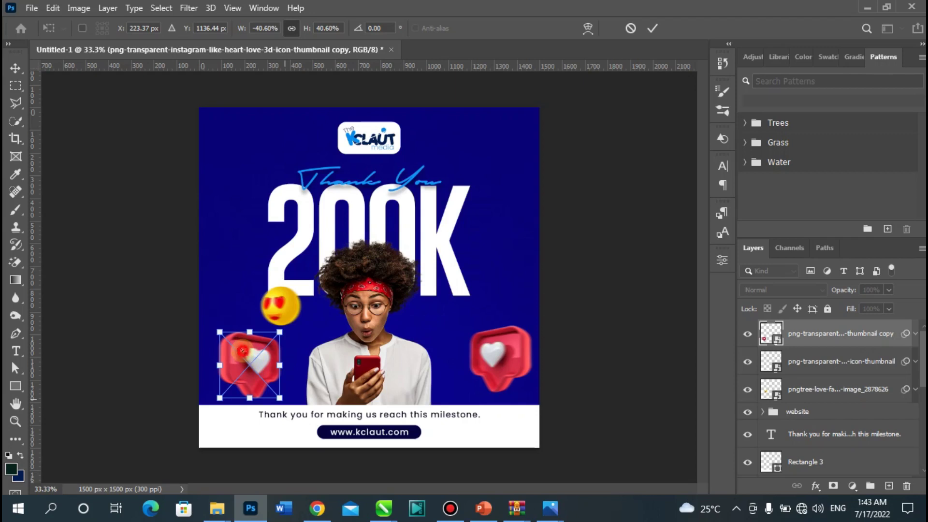
left_click_drag(242, 351, 241, 351)
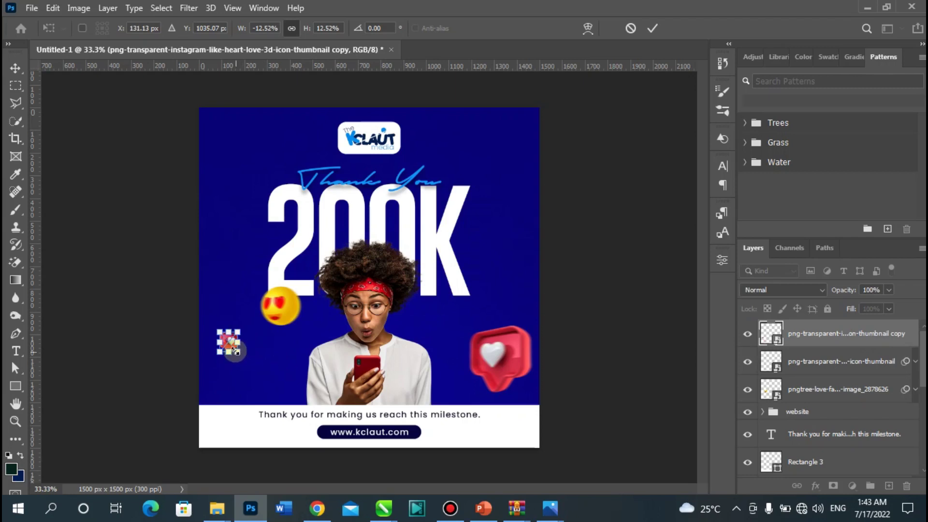
left_click_drag(238, 352, 245, 358)
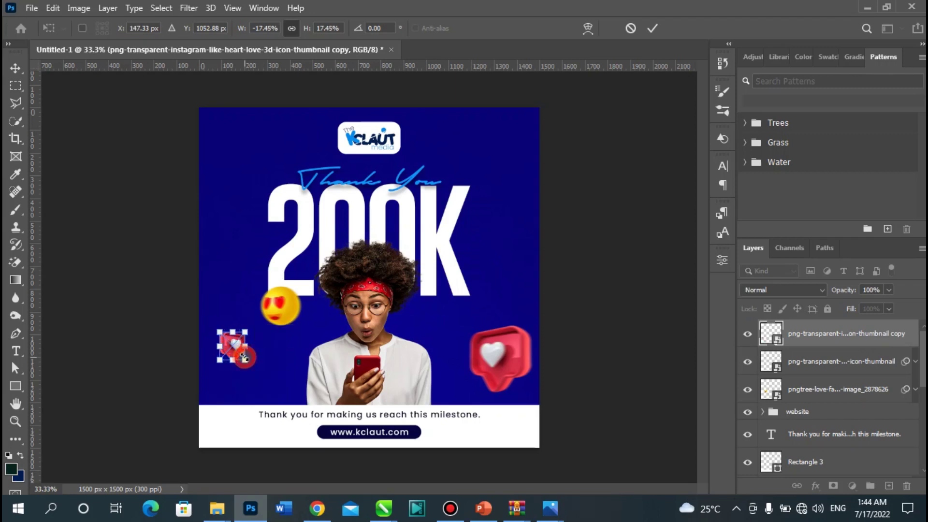
left_click(654, 29)
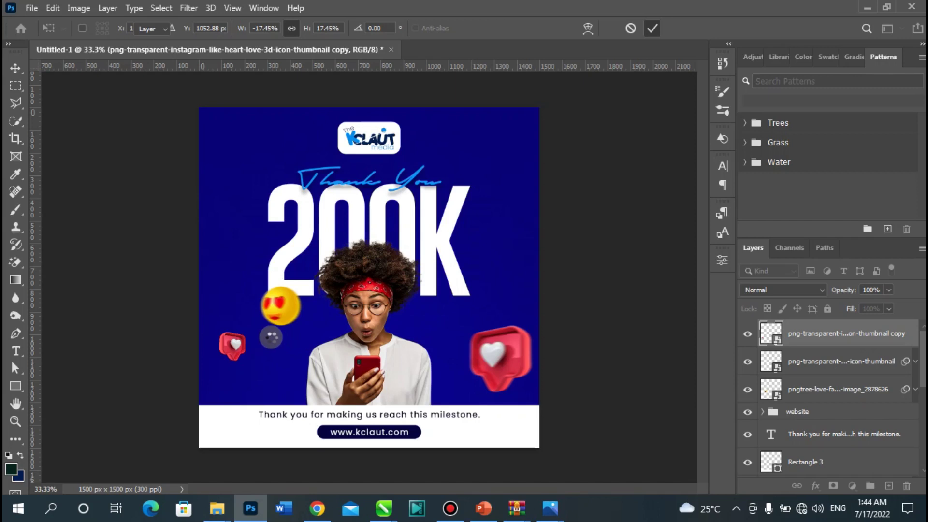
key("Return")
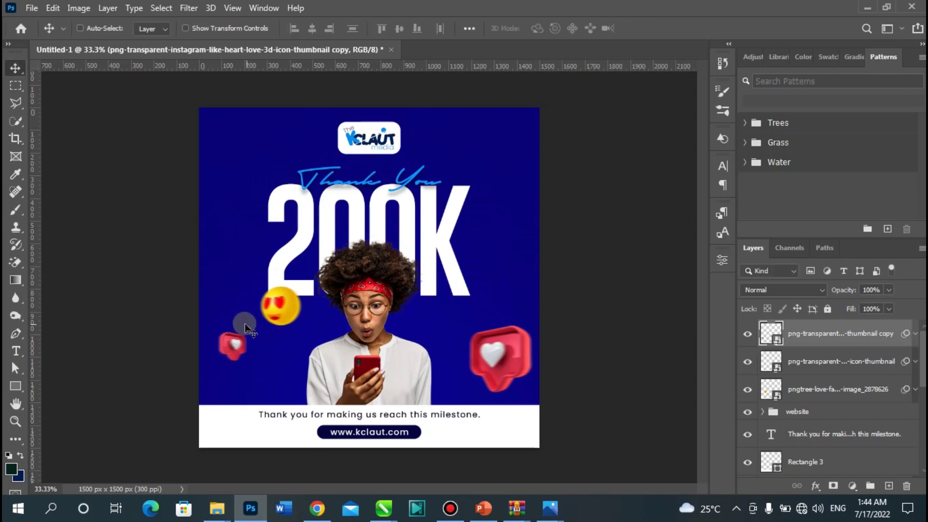
left_click_drag(252, 329, 262, 334)
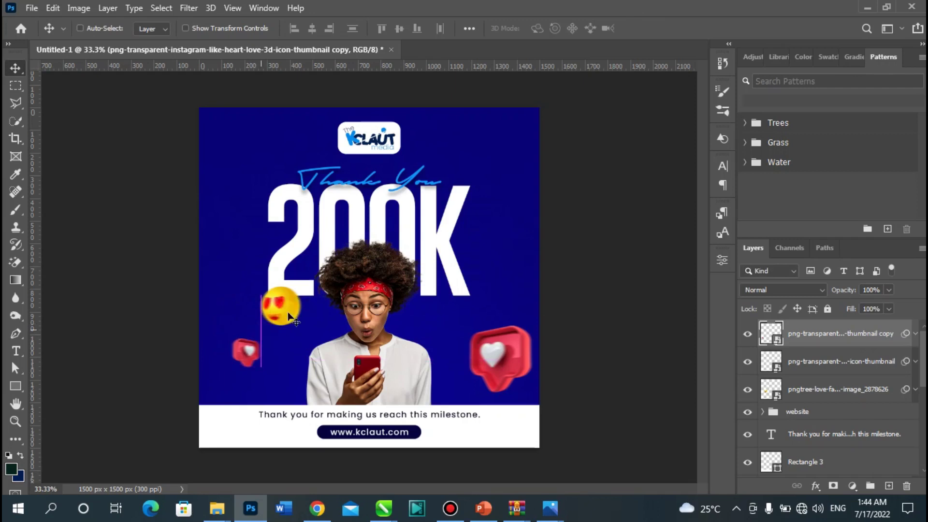
Step: Add a horizontal text layer reading "ORDERS" beside the woman's face, replacing the placeholder text
left_click(16, 351)
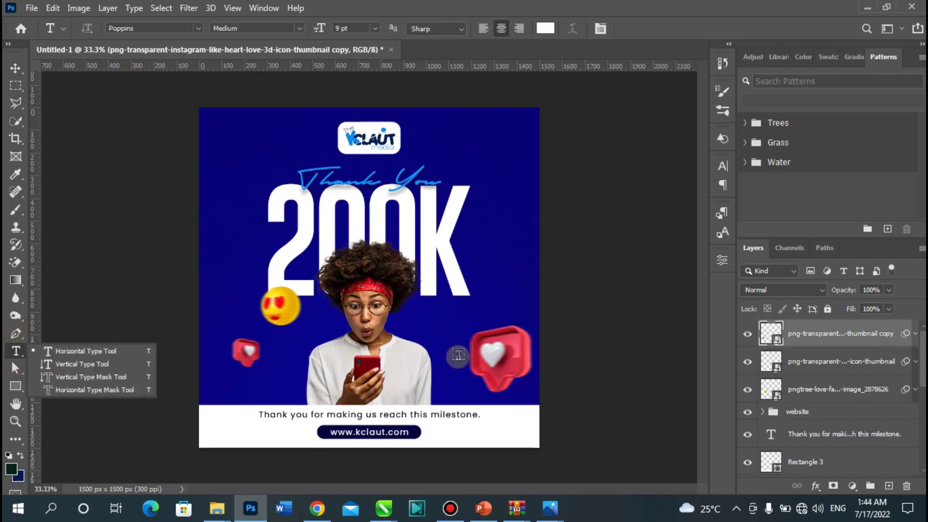
left_click(412, 328)
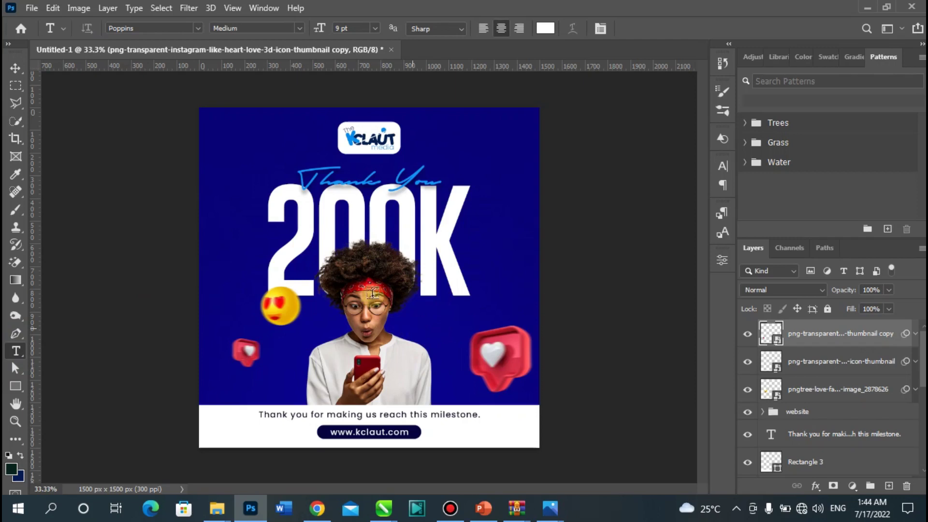
left_click(420, 327)
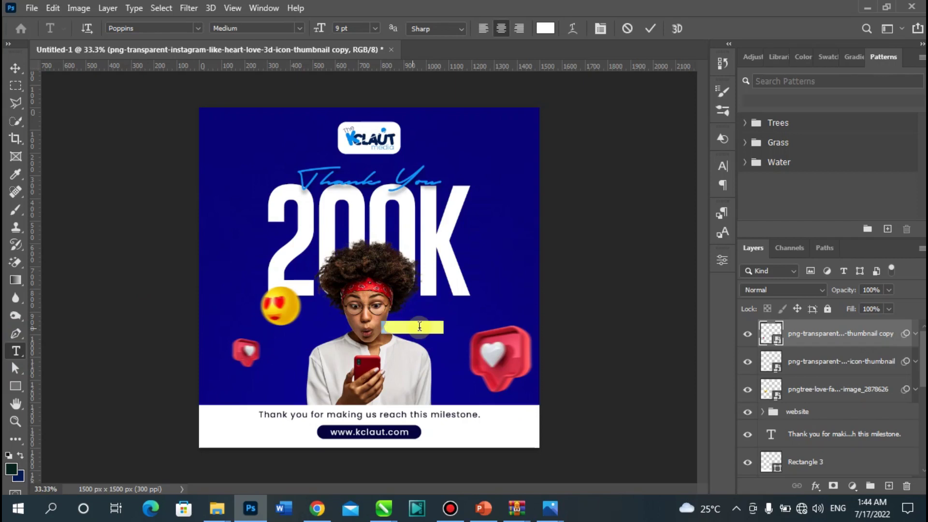
key("BackSpace")
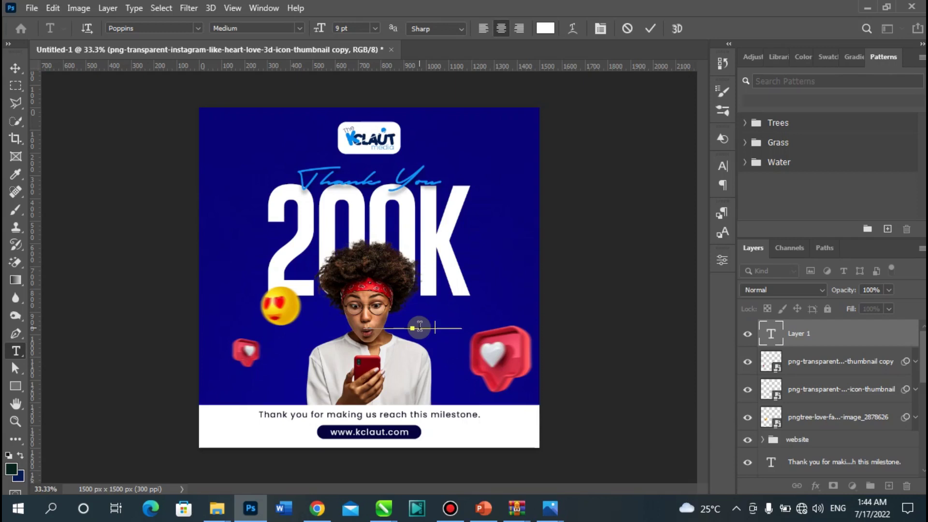
type("lorem IORDERSpsum")
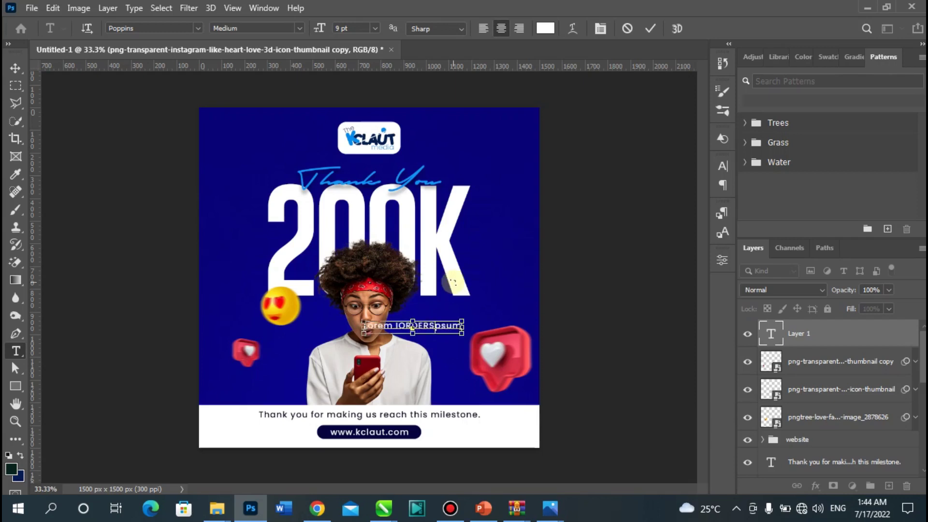
key("ctrl+a")
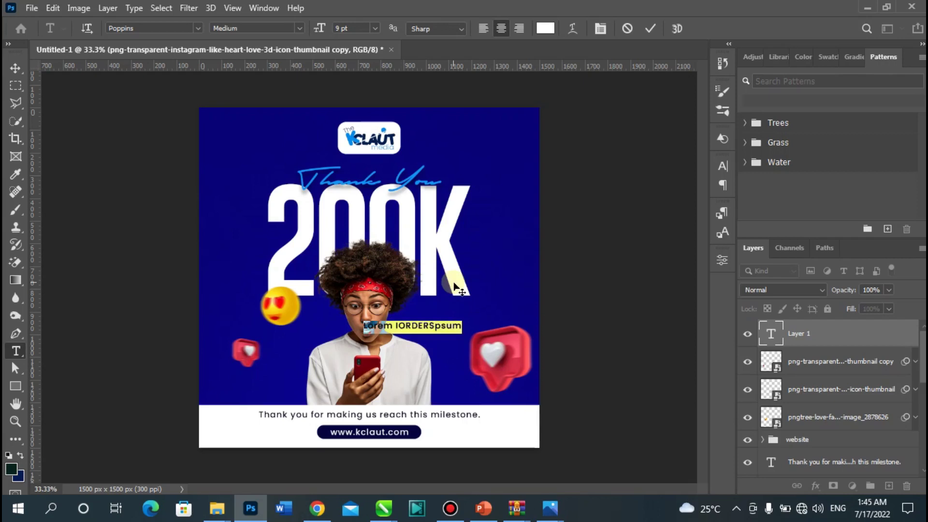
type("ORD")
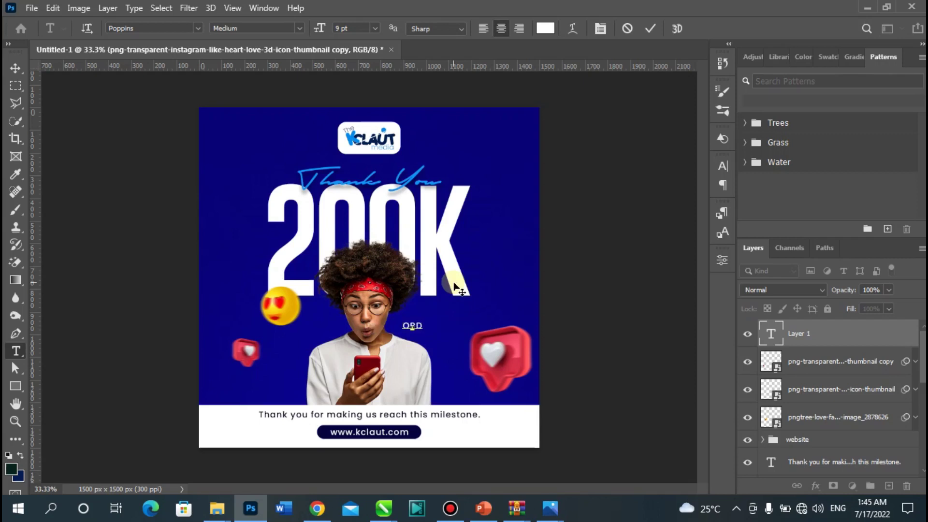
type("ERS")
Step: Colour the "ORDERS" text blue (#068aec), sampled from the K of the logo
key("ctrl+a")
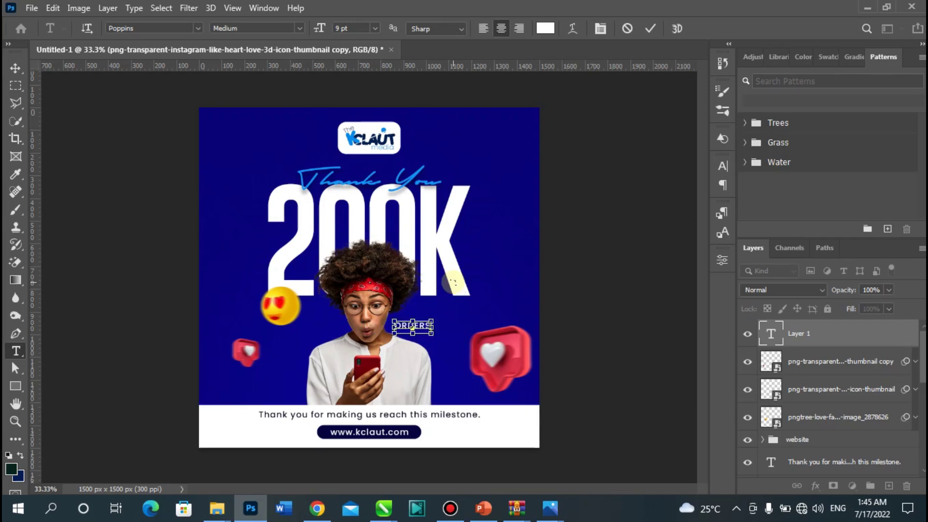
left_click(545, 28)
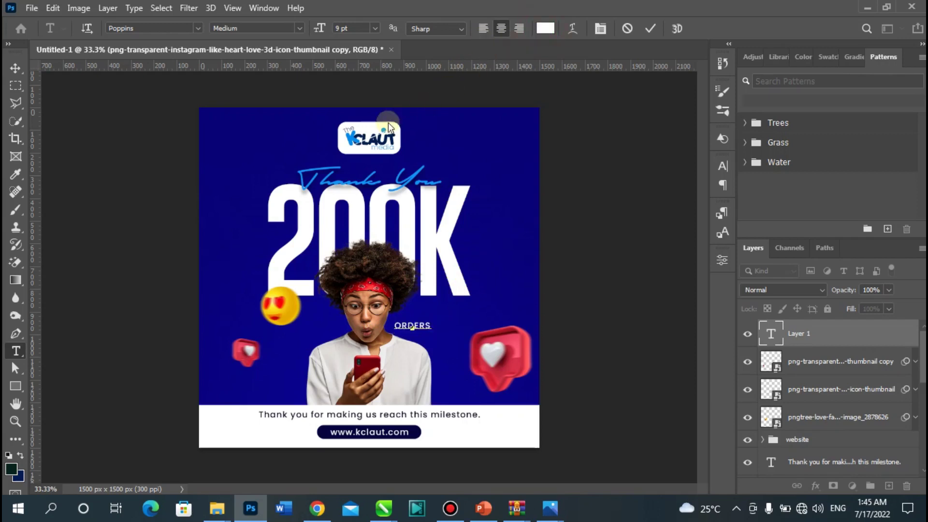
left_click(352, 138)
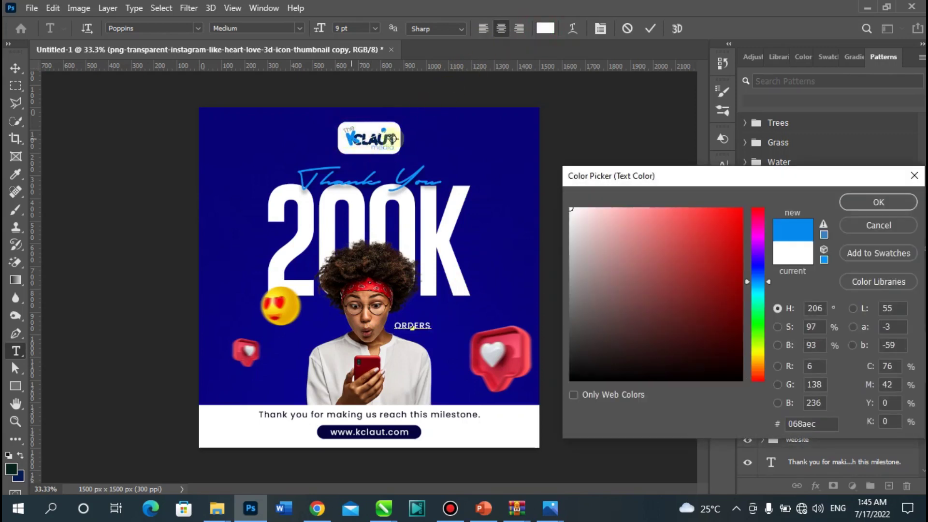
left_click(851, 203)
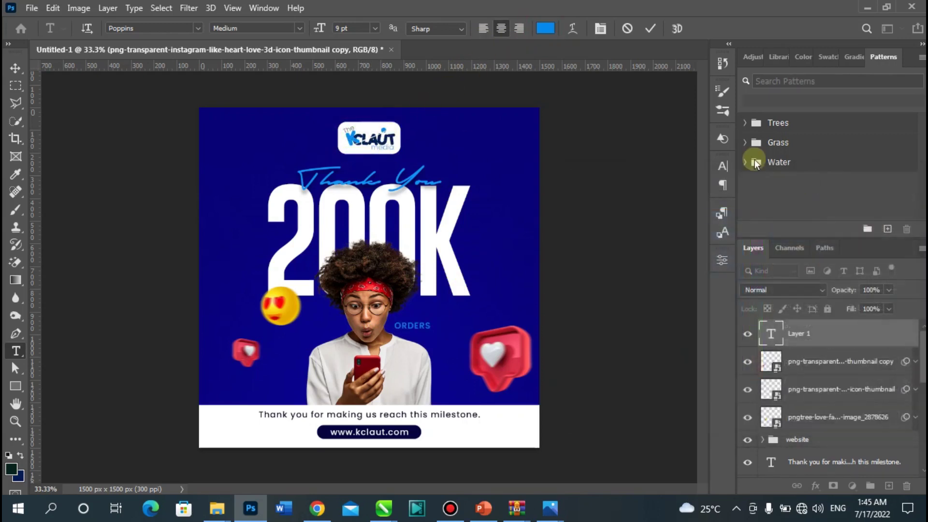
Step: Enlarge the "ORDERS" text to 26 pt and set it in Gobold Regular with tracking 25
left_click_drag(318, 28, 330, 35)
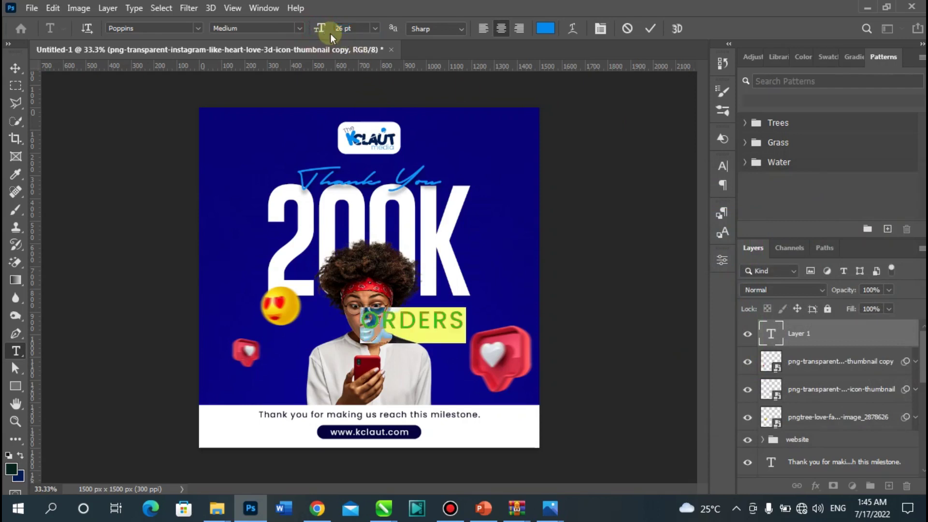
left_click(195, 28)
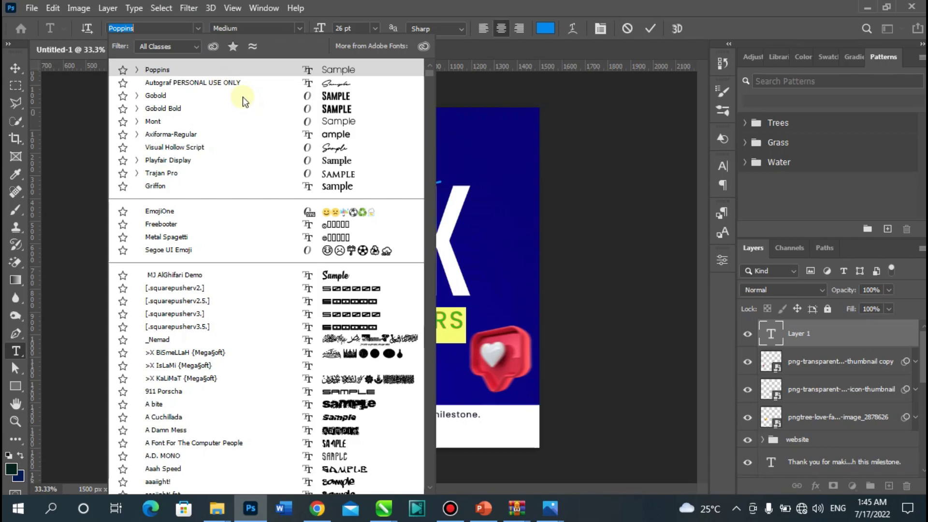
key("Escape")
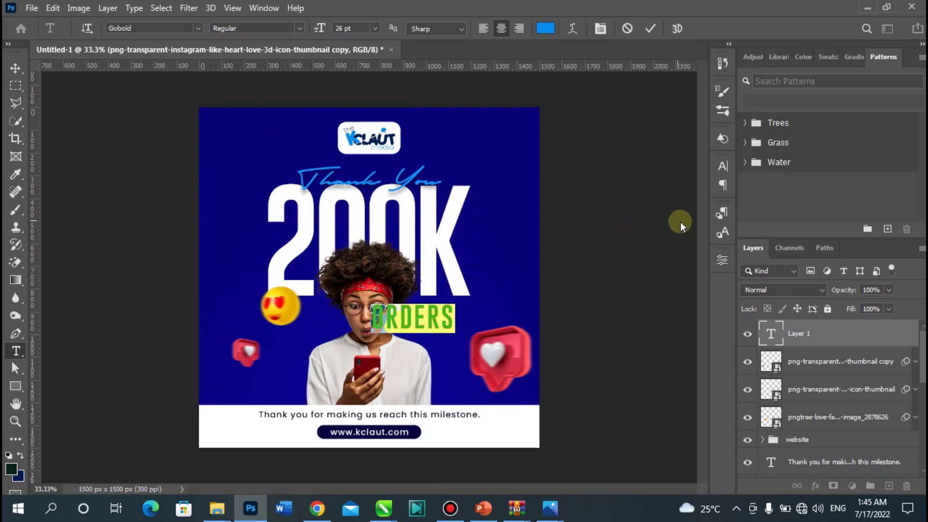
left_click(722, 166)
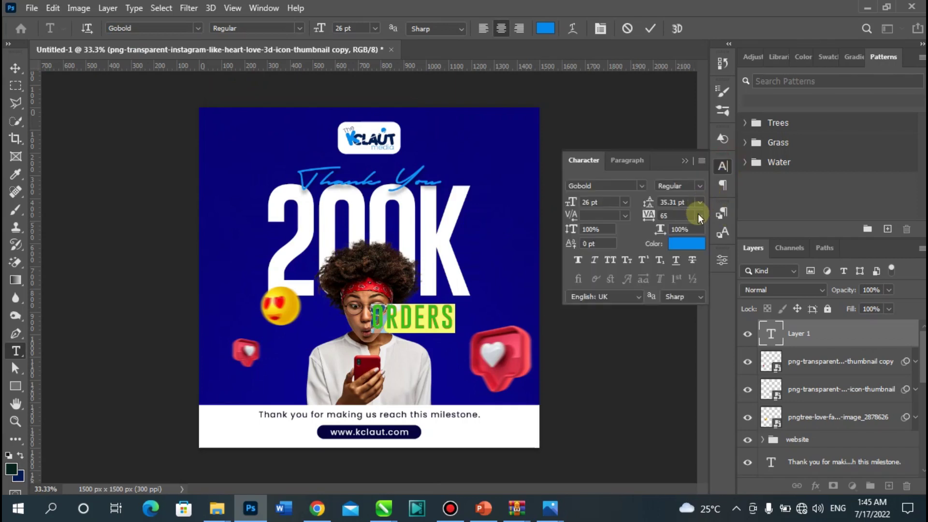
left_click(699, 215)
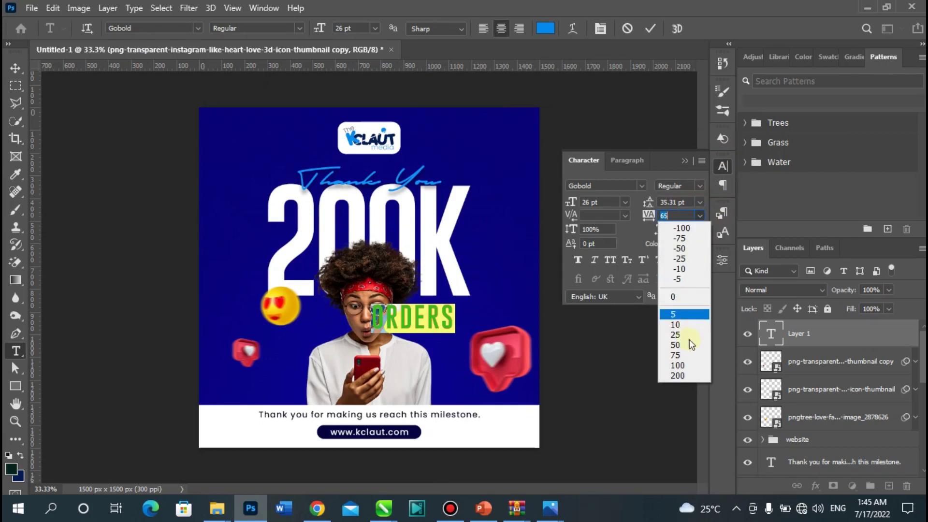
left_click(683, 336)
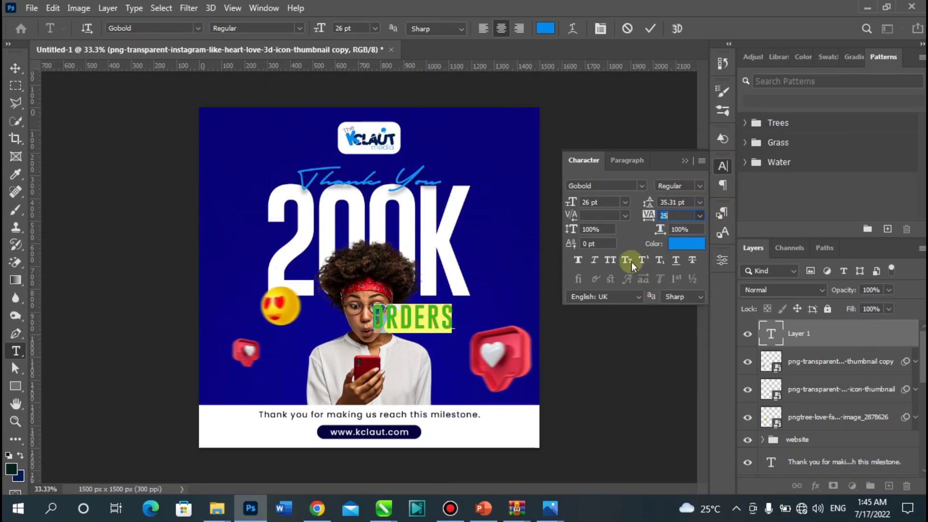
Step: Set the "ORDERS" font size to 24 pt and place the text directly below the headline, aligned with the K's right edge
left_click(570, 203)
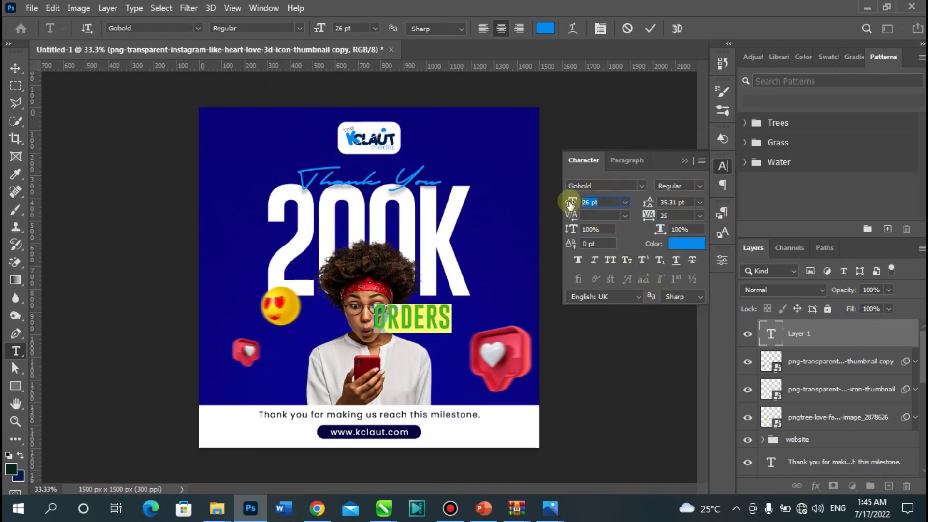
type("2")
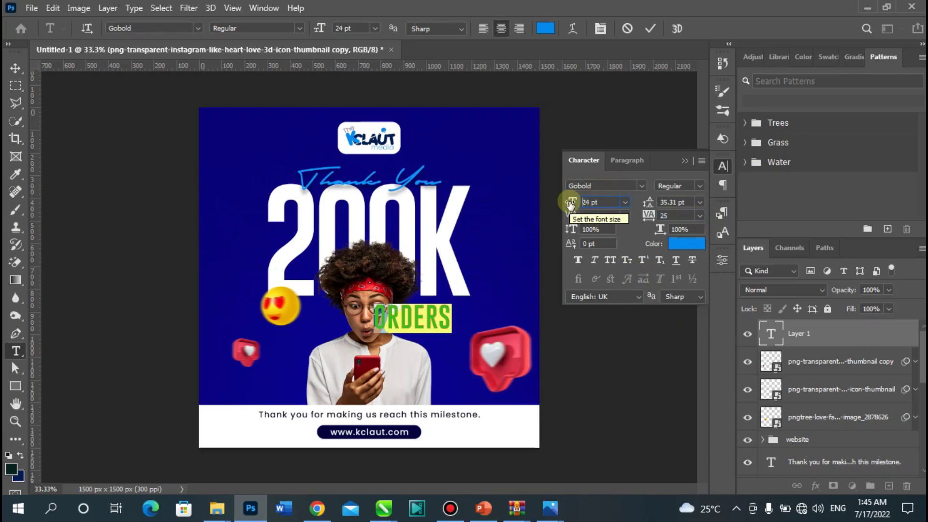
type("4")
left_click(685, 161)
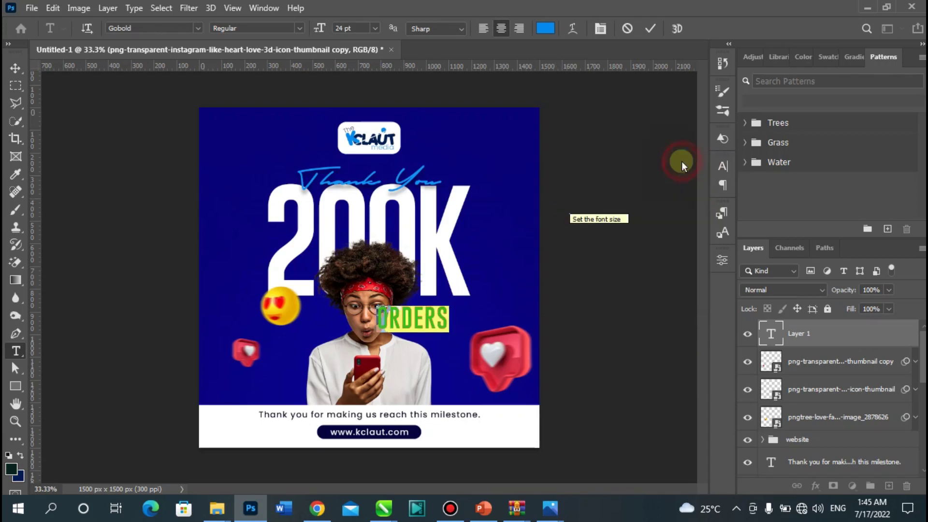
left_click(15, 68)
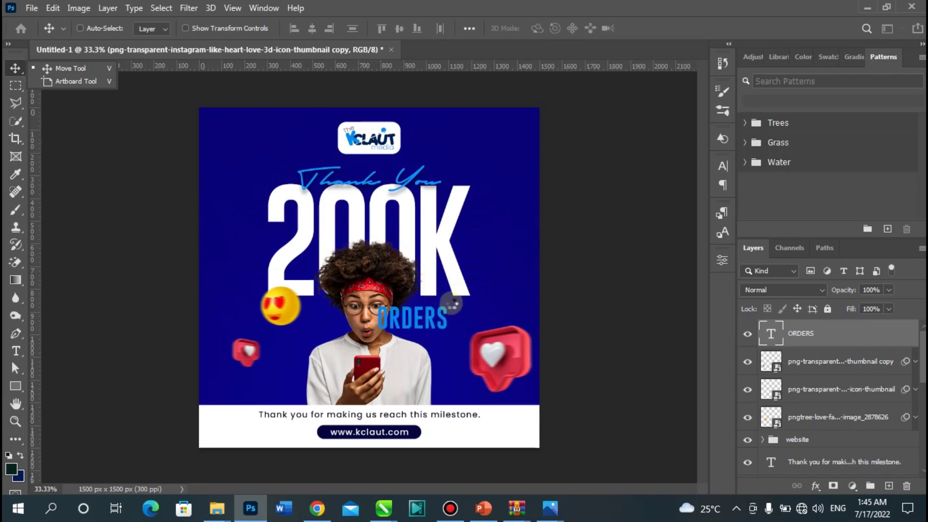
mouse_move(446, 312)
left_mouse_down()
mouse_move(463, 306)
mouse_move(464, 368)
mouse_move(460, 301)
left_mouse_up()
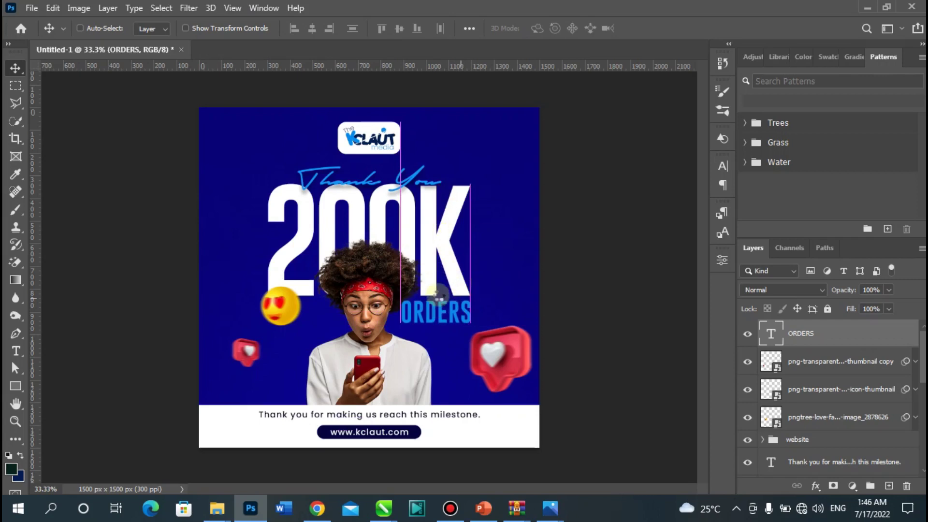
Step: Recolour the "ORDERS" text below the headline to a brighter blue (#139aff)
left_click(441, 228)
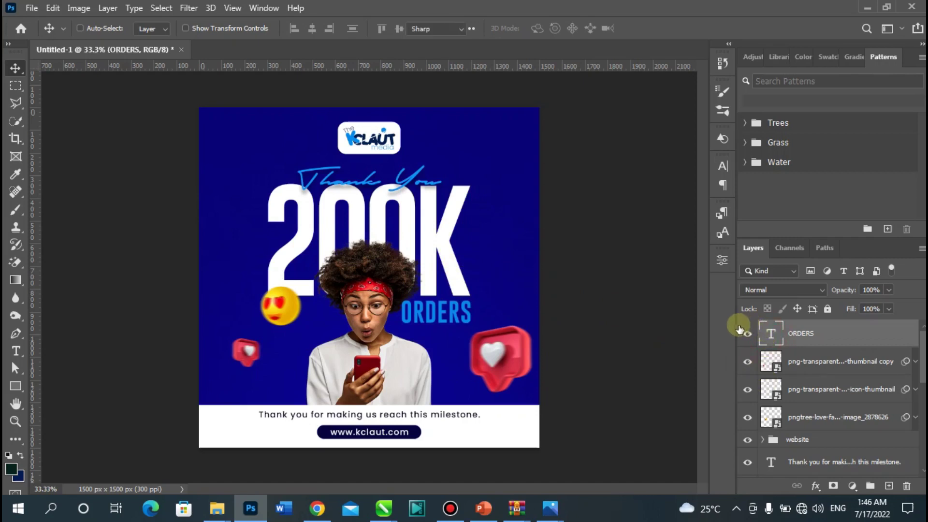
double_click(740, 327)
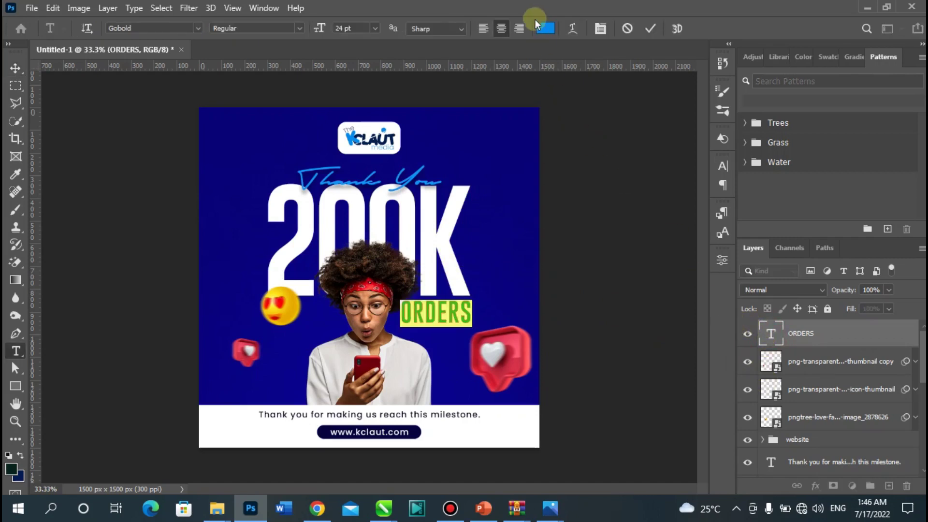
left_click(545, 28)
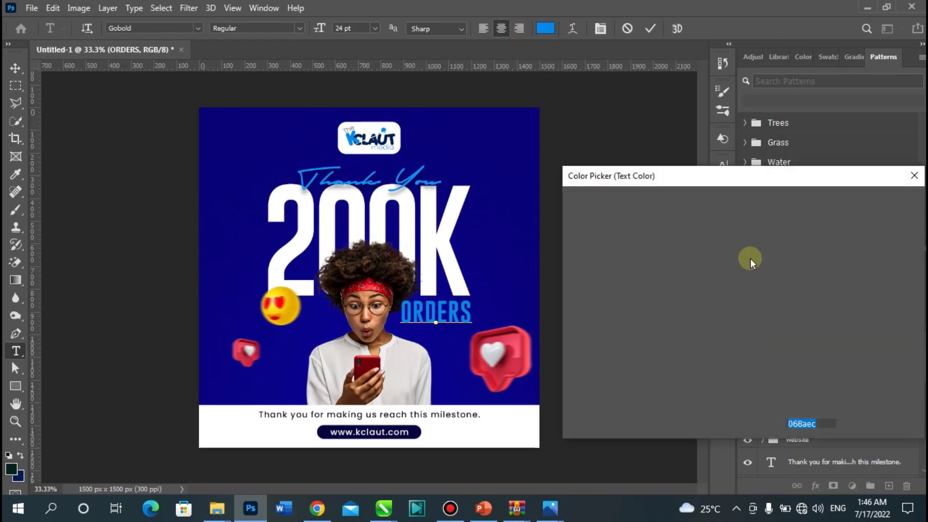
left_click_drag(734, 210, 732, 197)
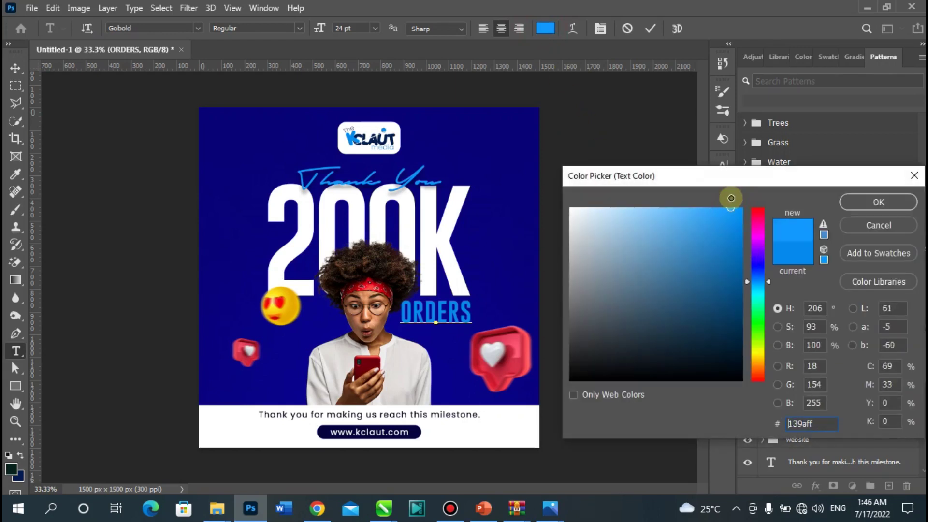
left_click(857, 203)
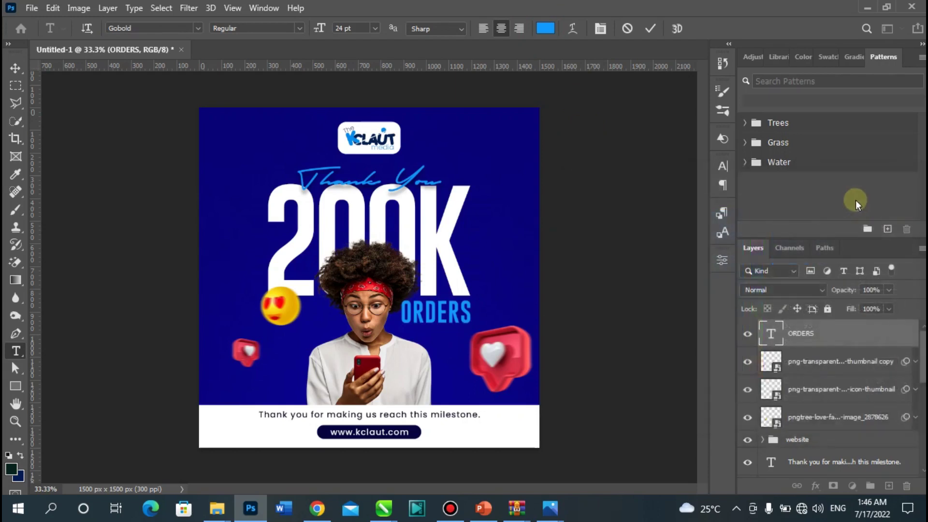
left_click(15, 67)
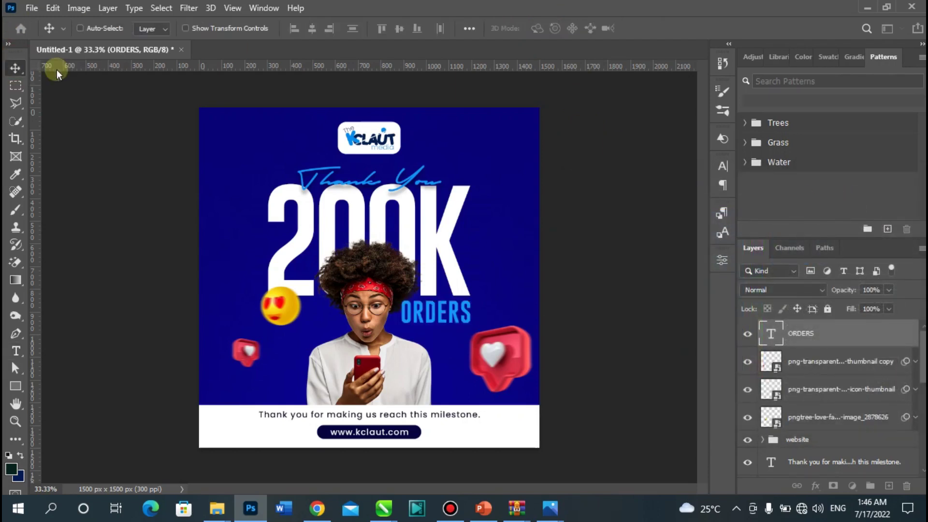